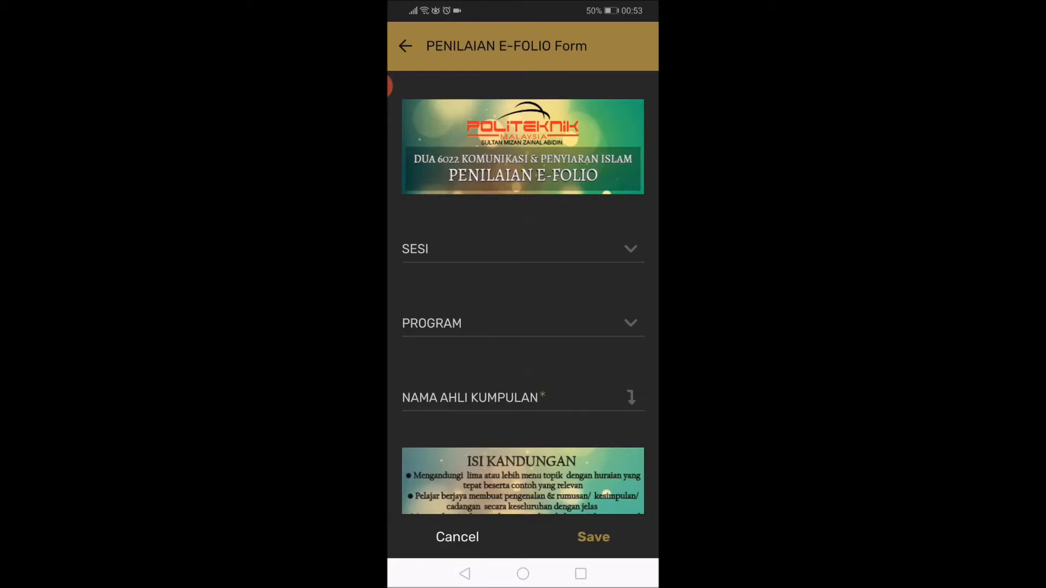
Step: Look through the whole PENILAIAN E-FOLIO form to examine its fields and scoring sections
scroll(523, 294, "down", 1)
scroll(523, 294, "down", 10)
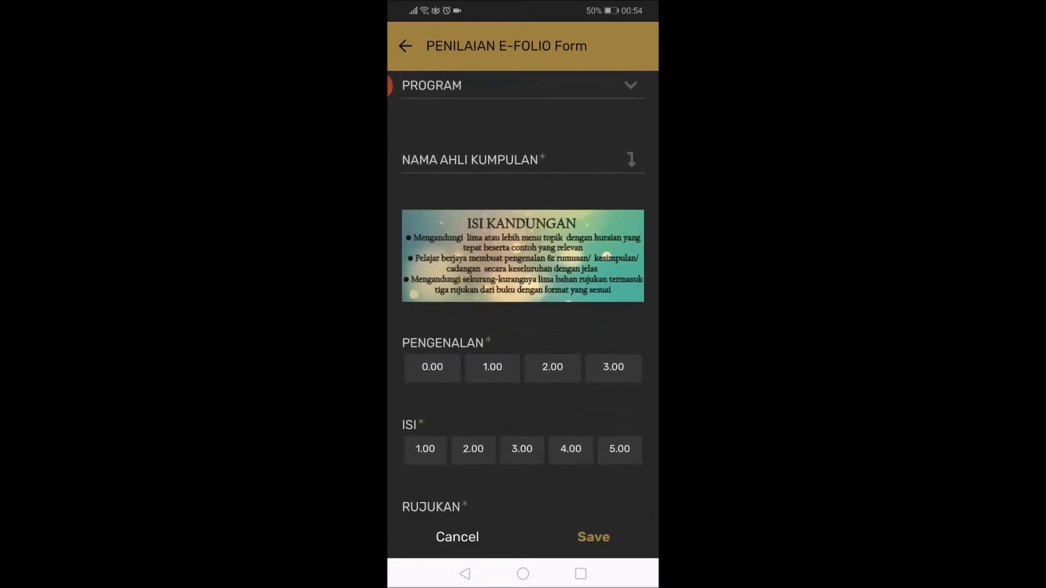
scroll(523, 294, "down", 8)
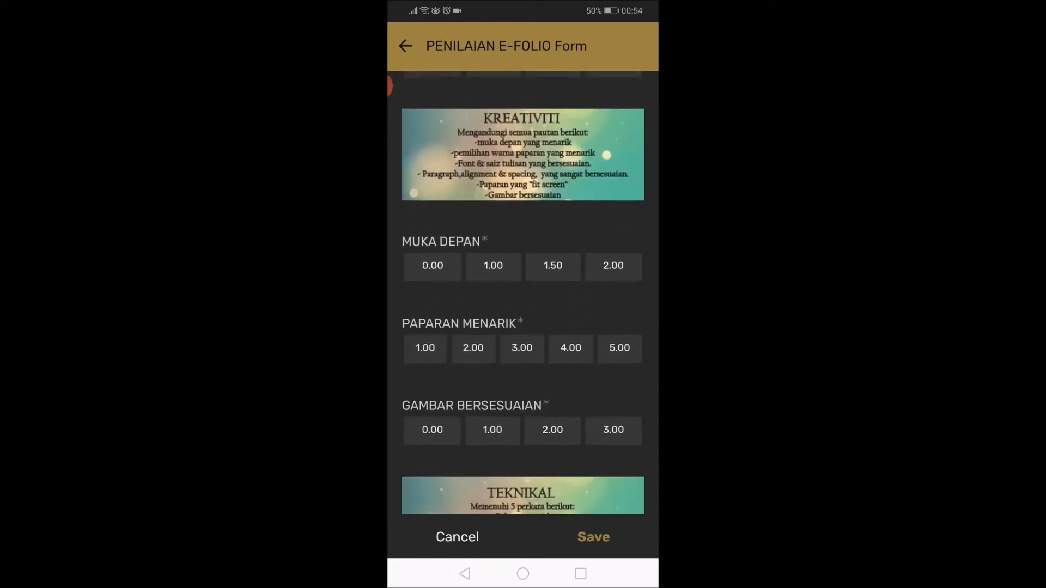
scroll(523, 294, "down", 10)
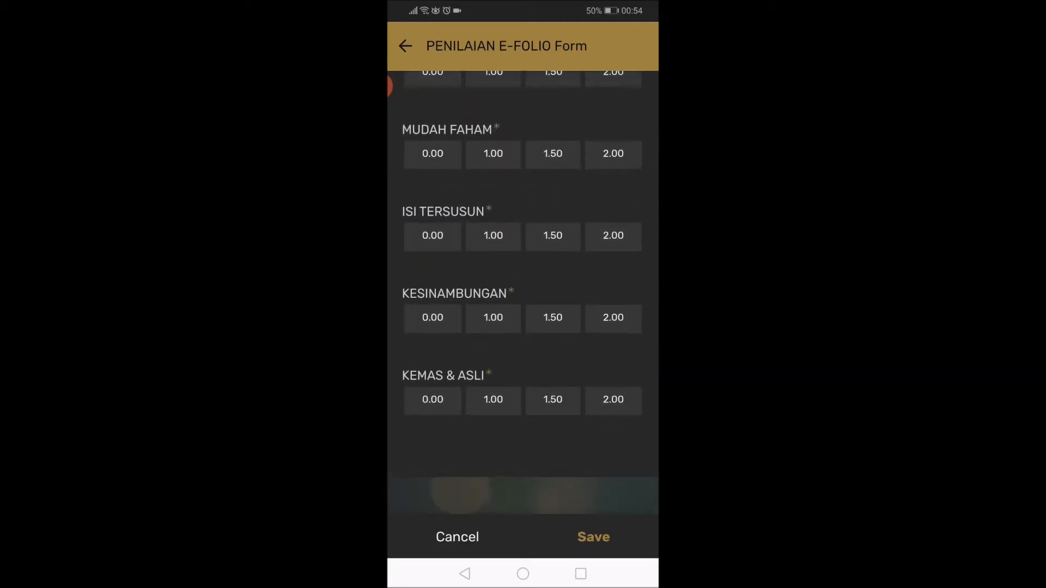
scroll(523, 294, "up", 15)
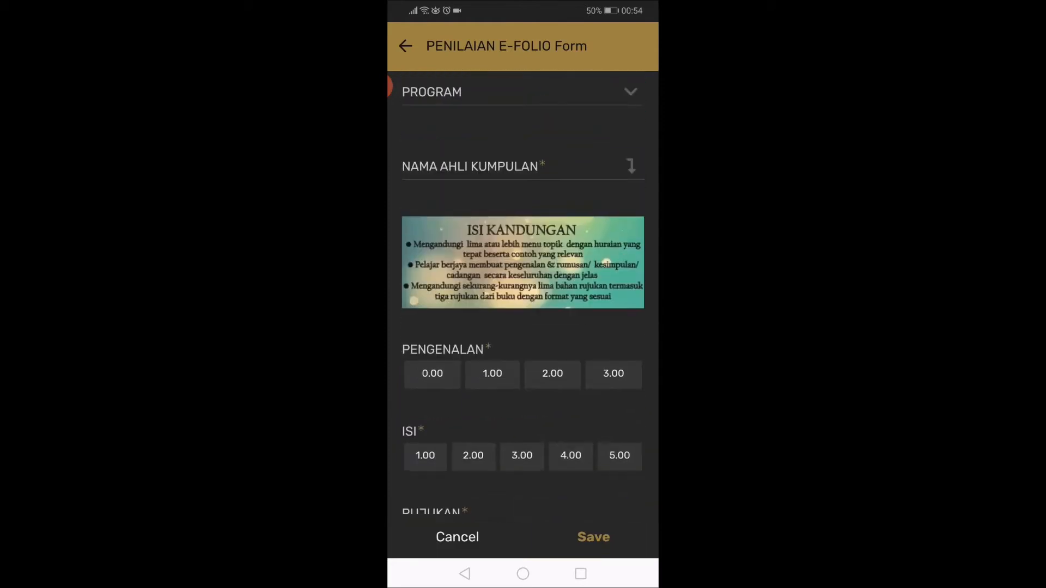
scroll(522, 294, "up", 4)
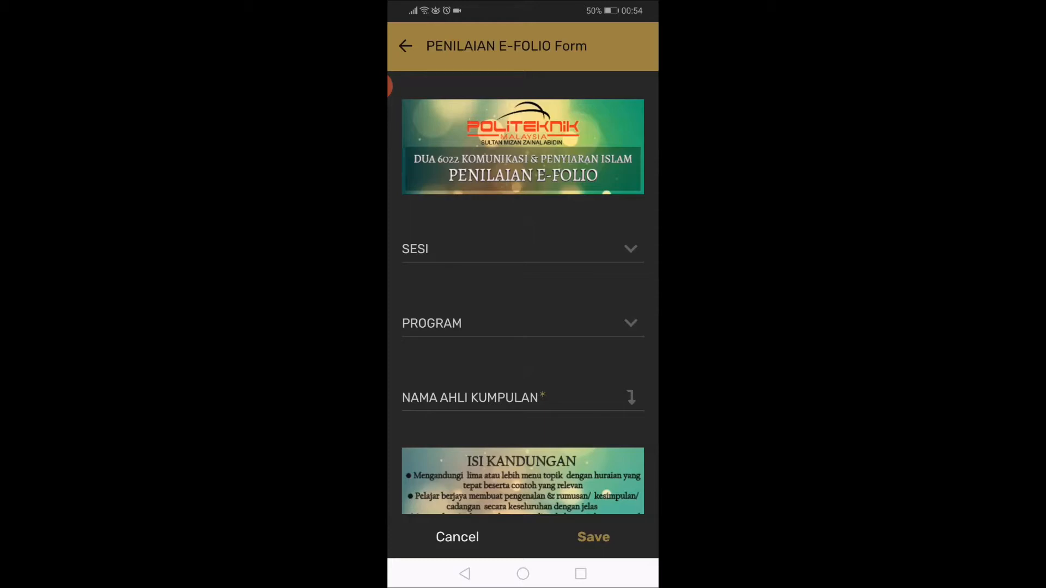
Step: Set SESI to SESI JUN 2020 and PROGRAM to DTP5-S2
left_click(523, 249)
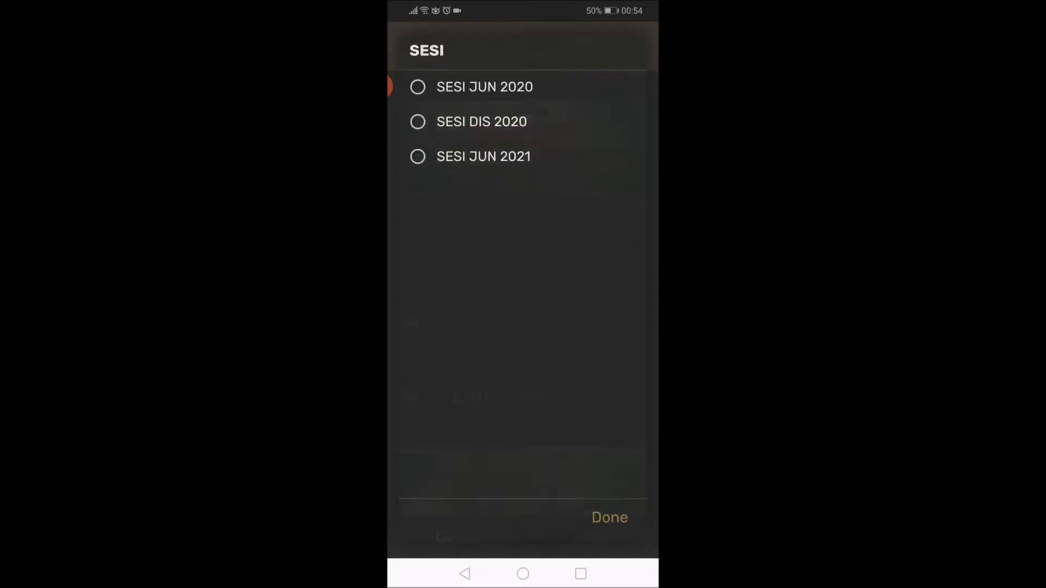
left_click(485, 89)
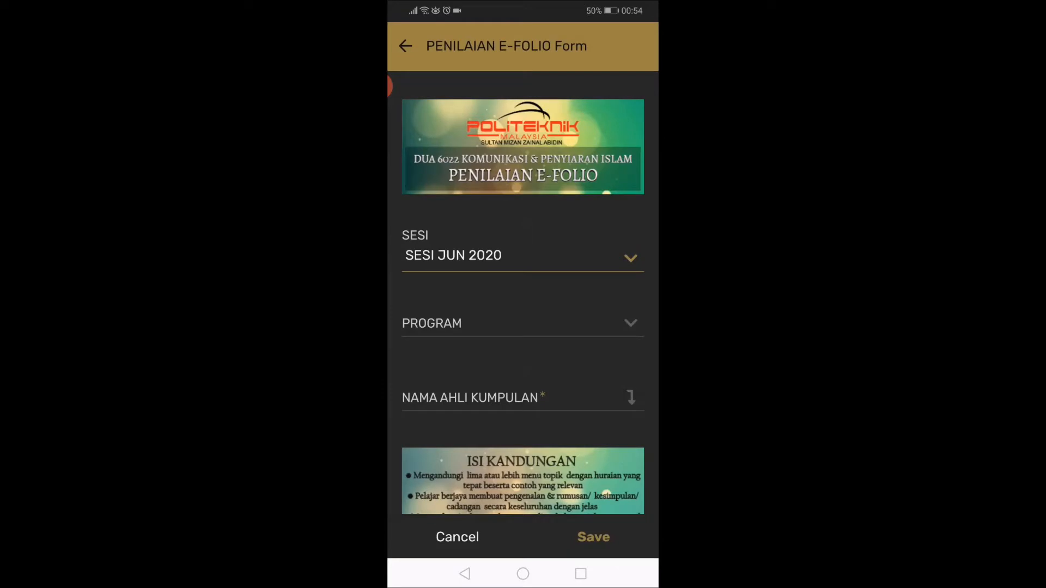
left_click(523, 323)
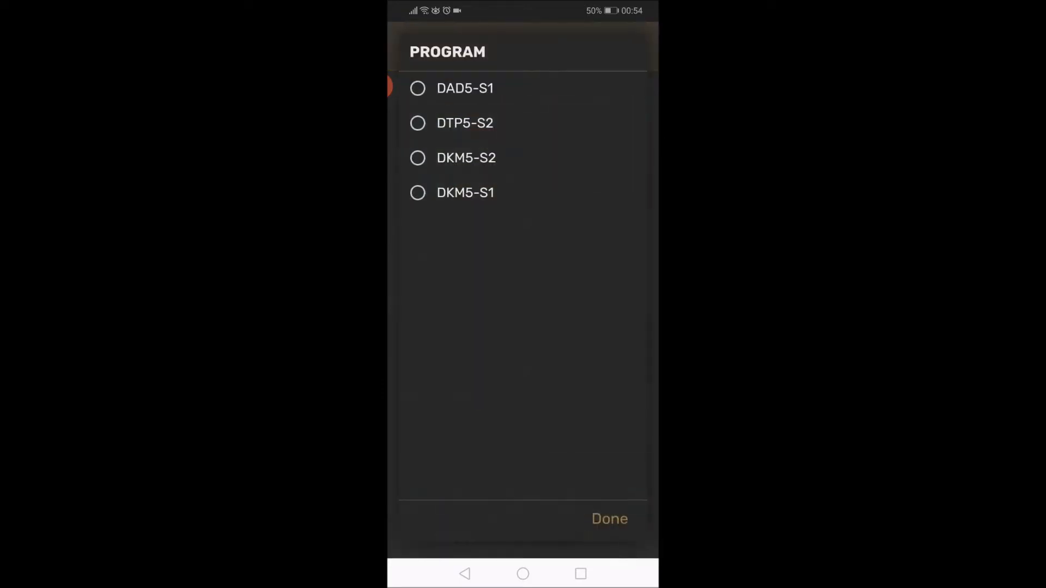
left_click(464, 123)
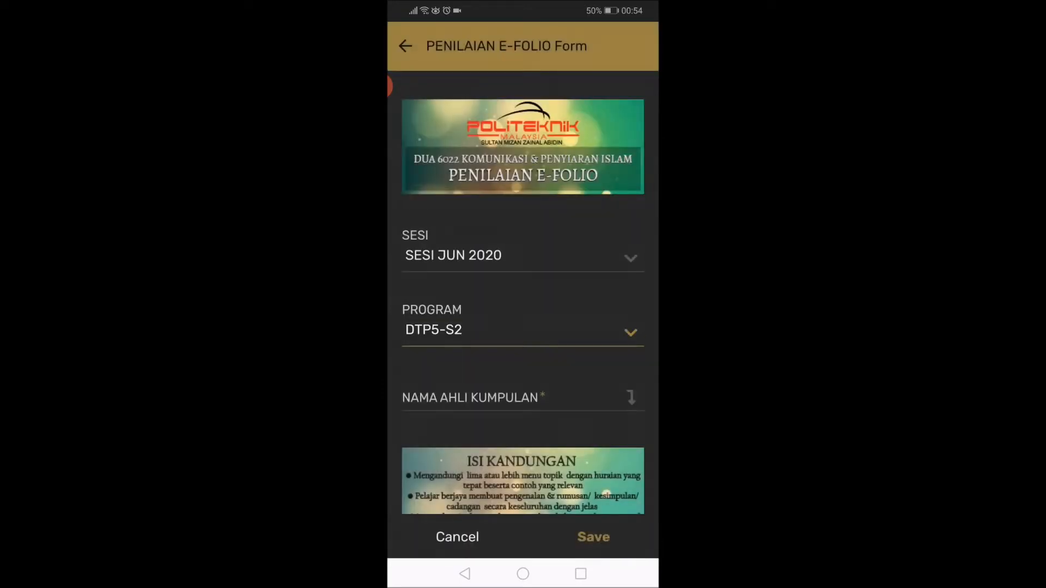
Step: Enter the four group members' names in NAMA AHLI KUMPULAN, each on its own line
left_click(514, 400)
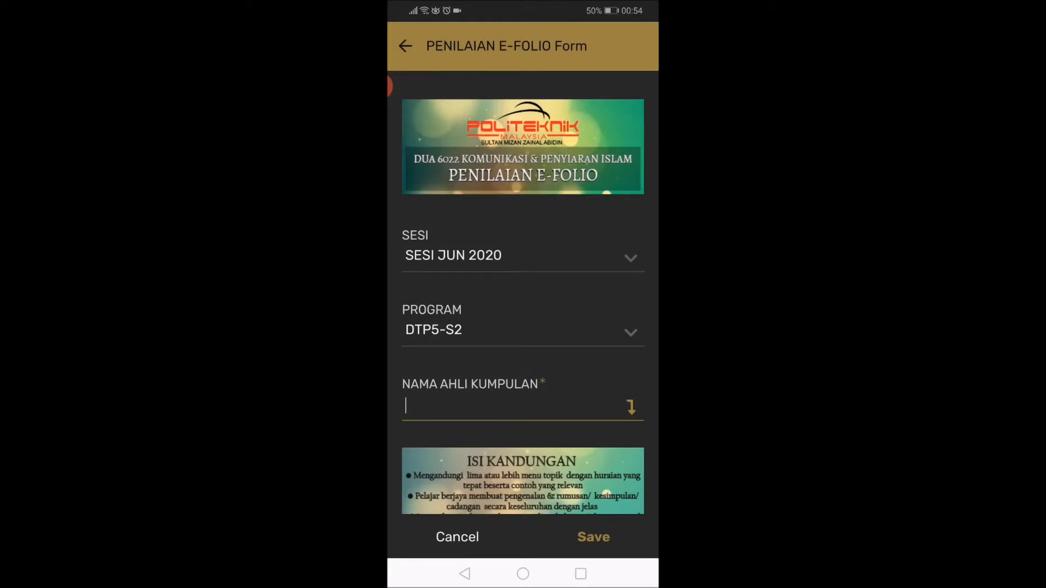
type("Ali")
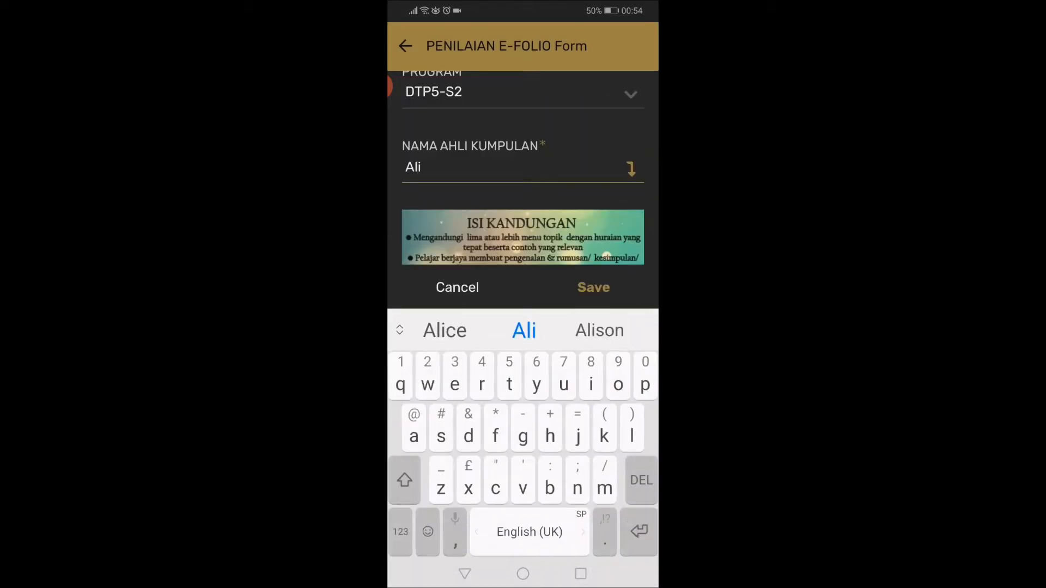
key("Return")
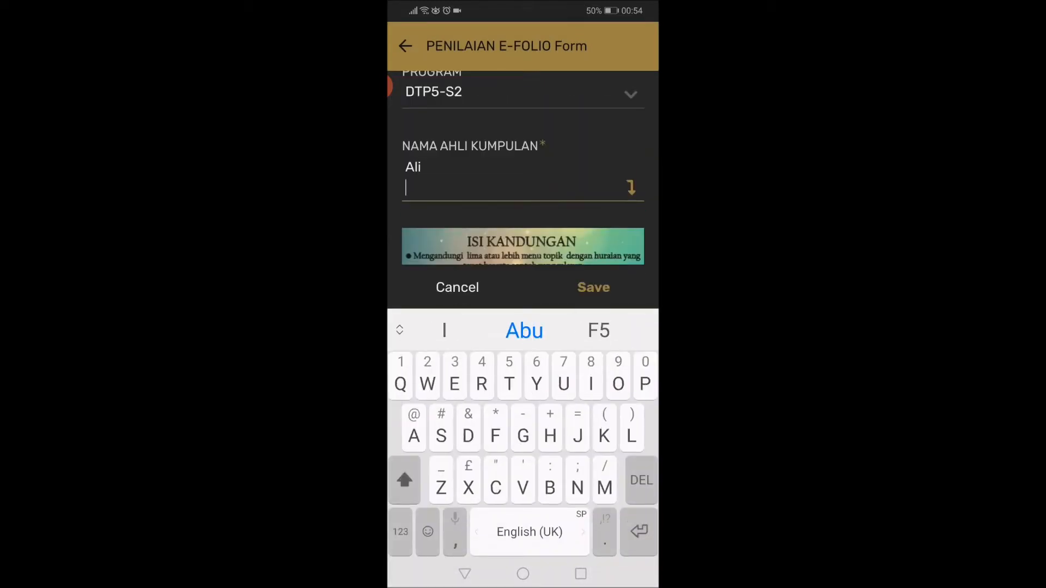
type("Abu")
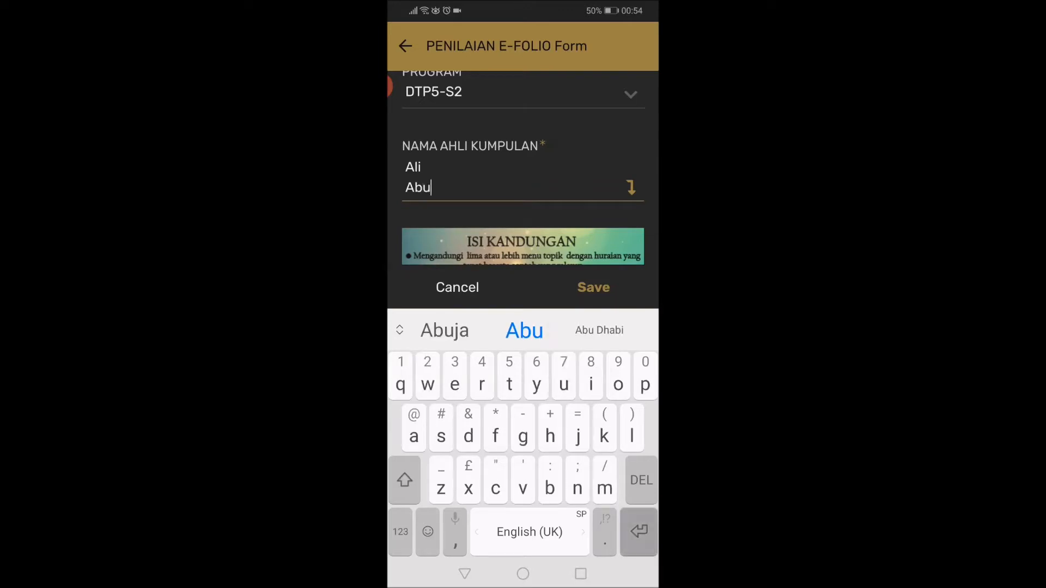
key("Return")
type("Ahmad")
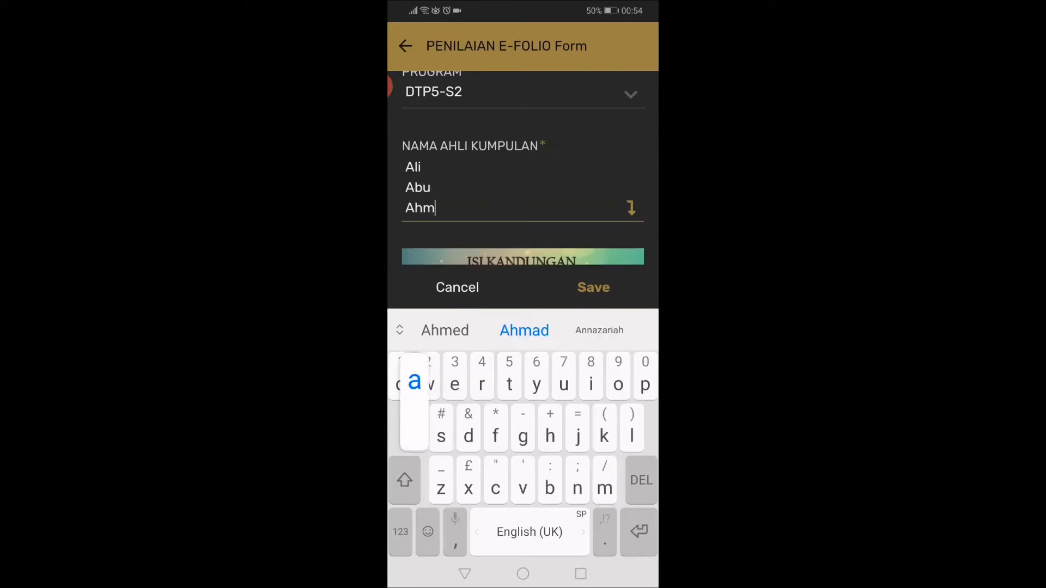
key("Return")
type("Saleh")
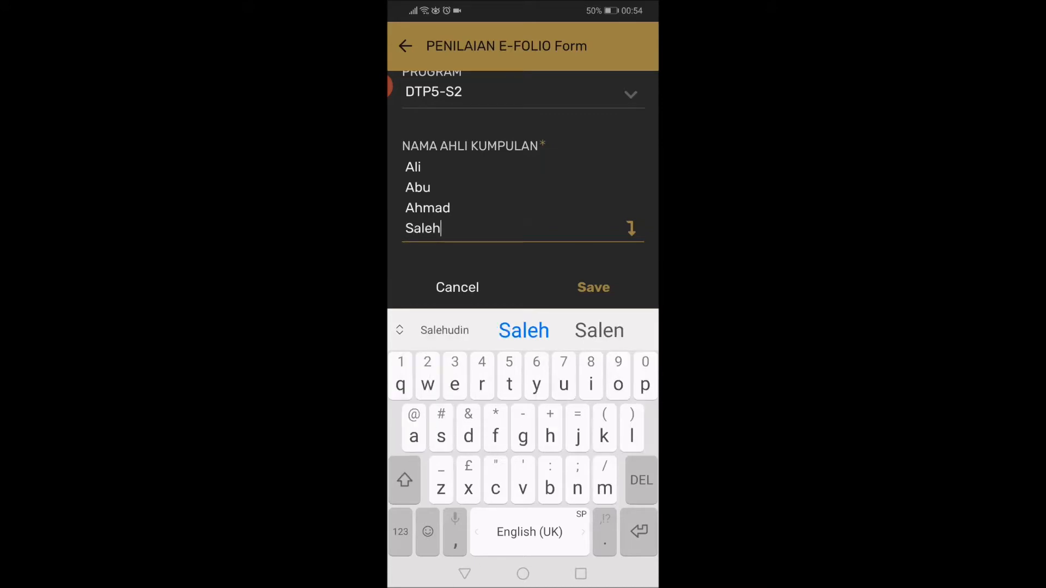
left_click(464, 573)
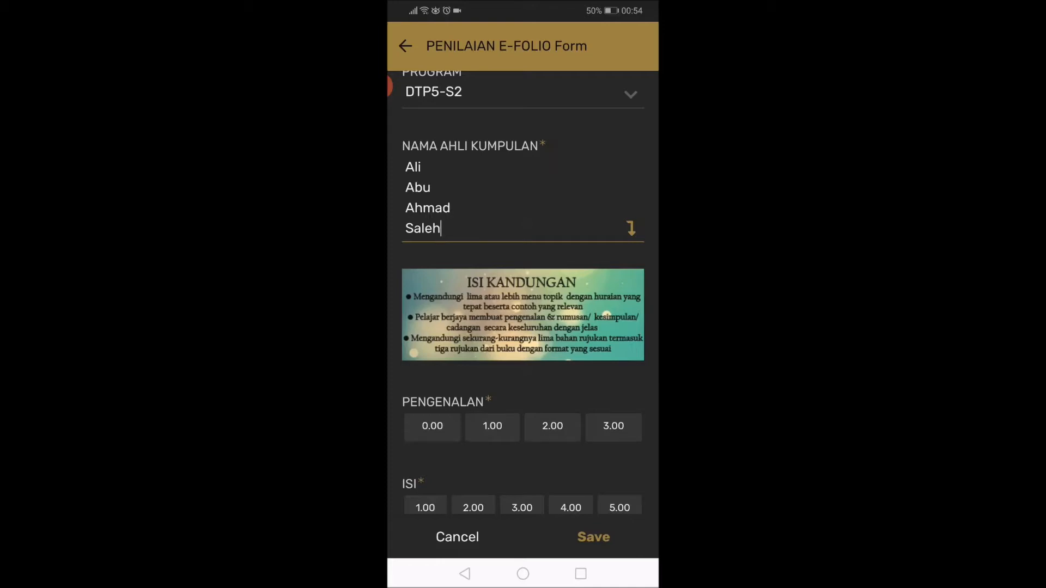
Step: Score the ISI KANDUNGAN section with PENGENALAN 3.00, ISI 5.00 and RUJUKAN 2.00
left_click(613, 426)
scroll(523, 326, "down", 3)
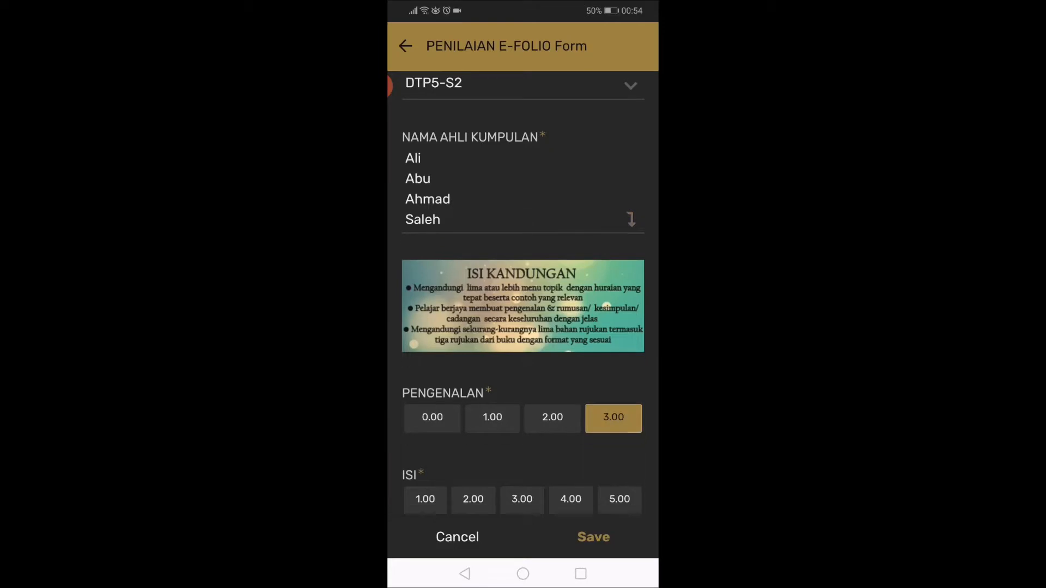
left_click(619, 354)
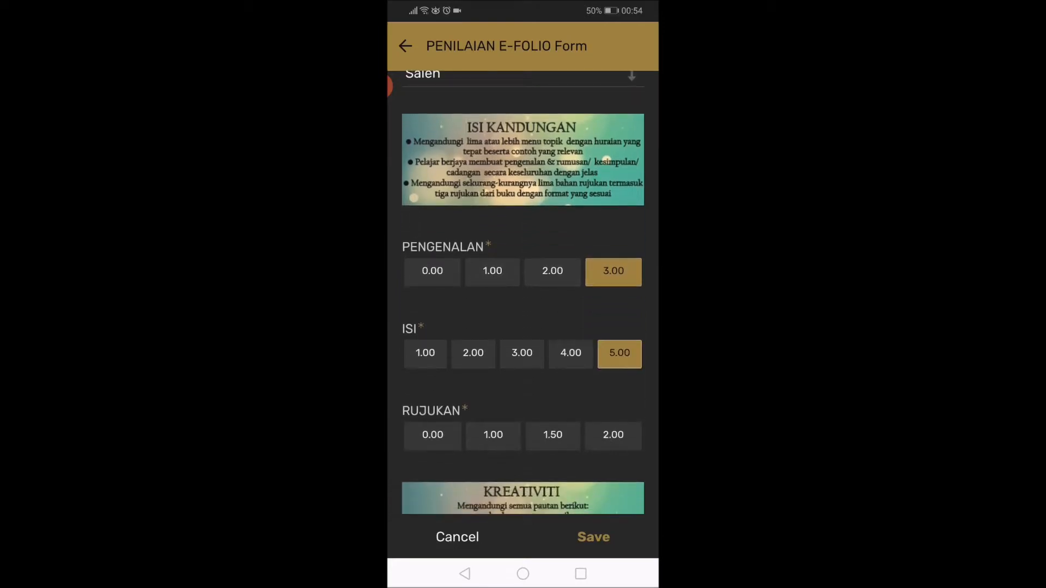
left_click(613, 436)
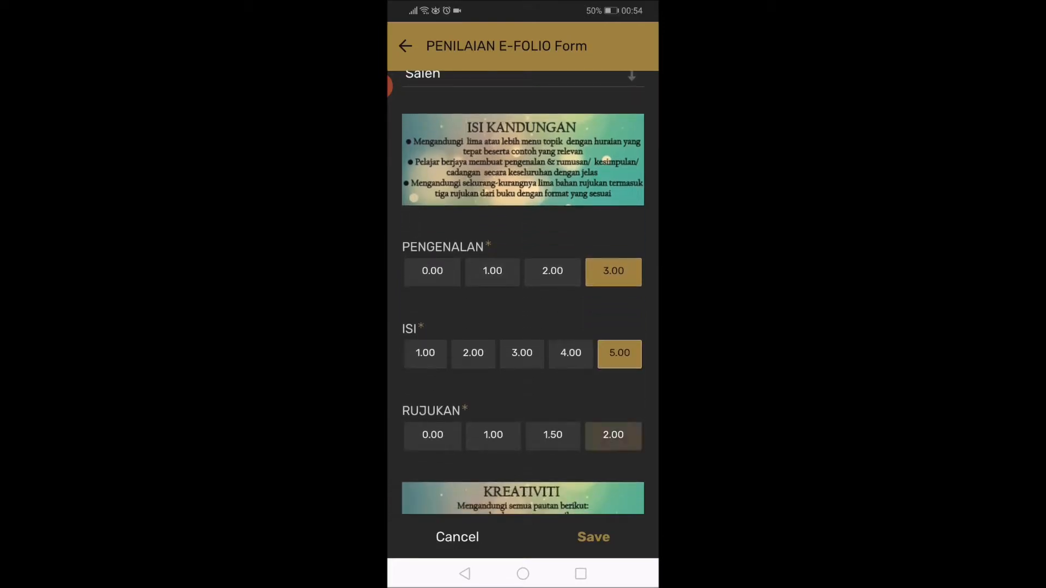
Step: Score the KREATIVITI section with MUKA DEPAN 2.00, PAPARAN MENARIK 5.00 and GAMBAR BERSESUAIAN 3.00
scroll(523, 327, "down", 4)
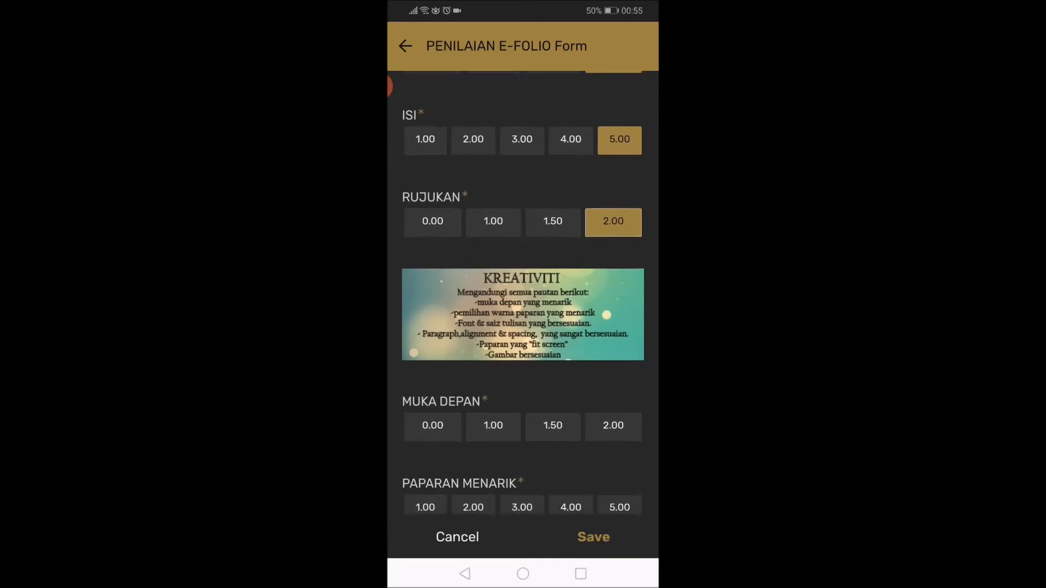
left_click(614, 426)
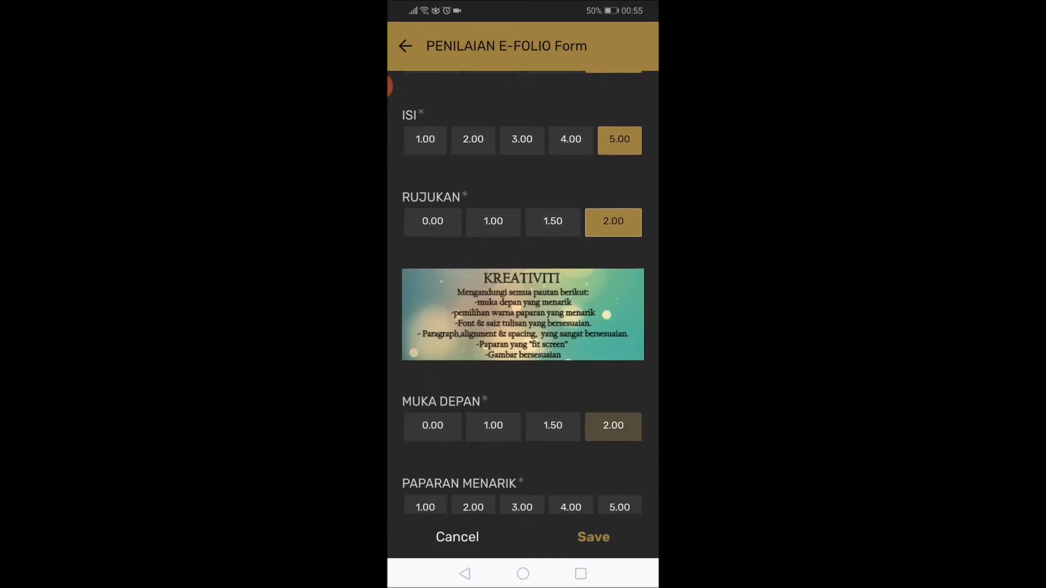
scroll(523, 327, "down", 3)
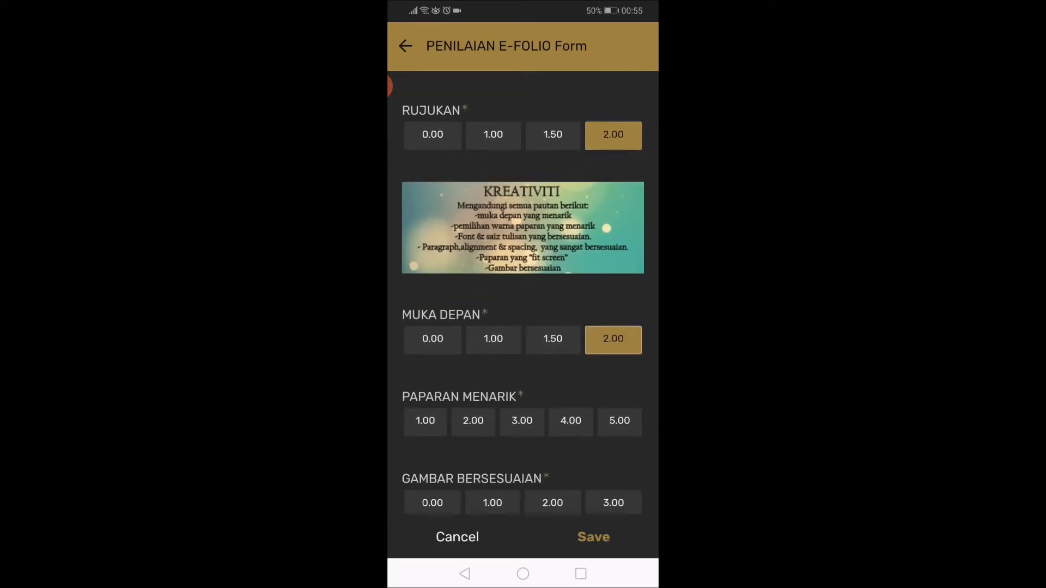
left_click(619, 344)
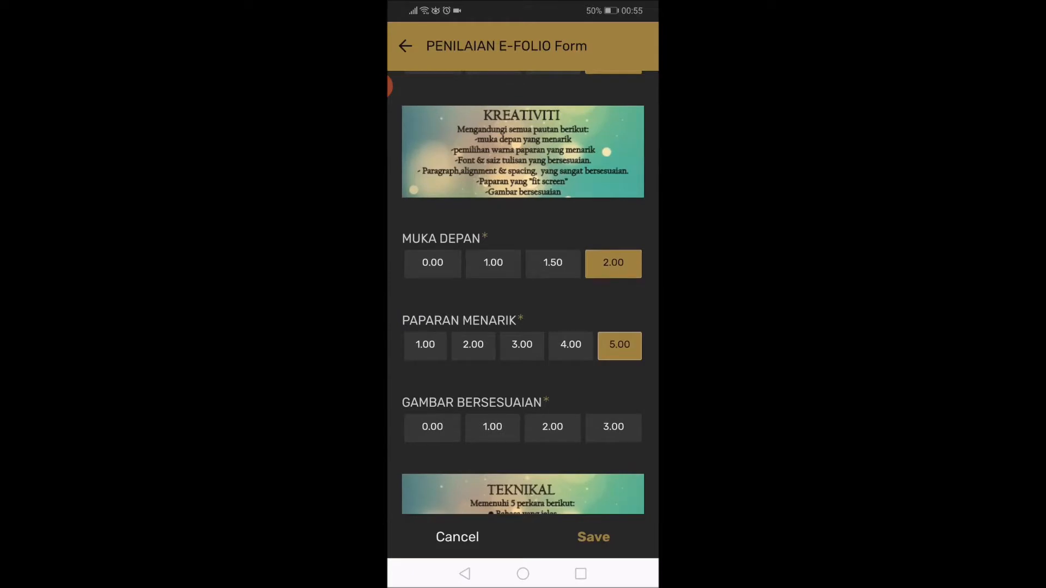
left_click(613, 427)
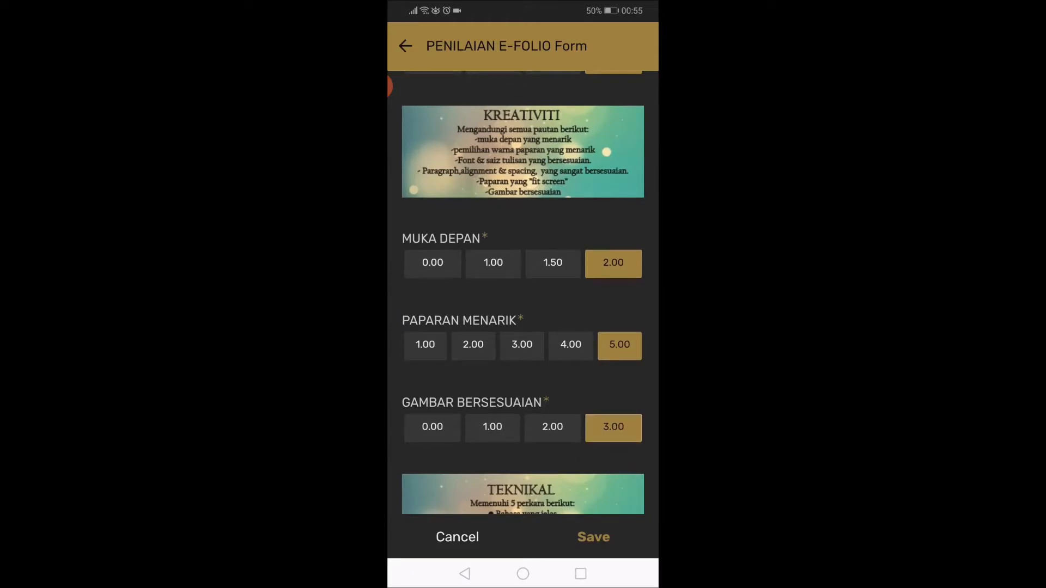
Step: In the TEKNIKAL section, score BAHASA JELAS, MUDAH FAHAM, ISI TERSUSUN and KESINAMBUNGAN 2.00 each
scroll(523, 292, "down", 4)
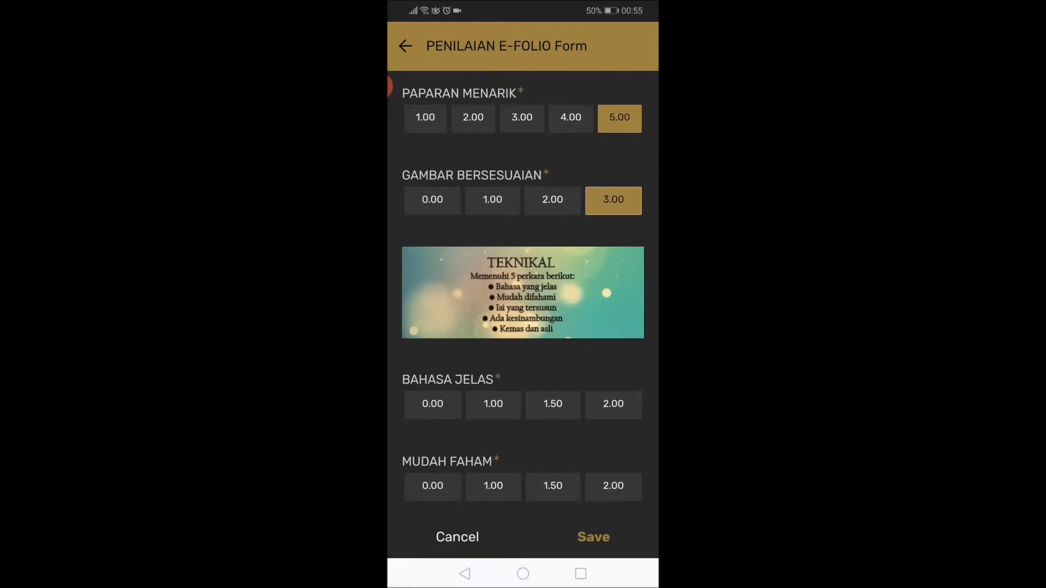
scroll(523, 294, "down", 1)
left_click(614, 338)
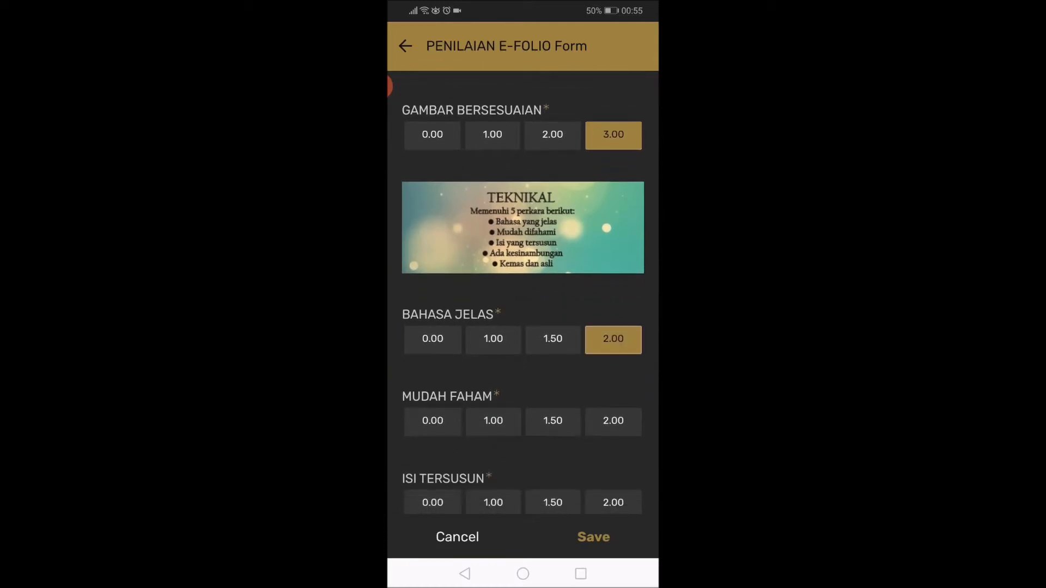
left_click(613, 420)
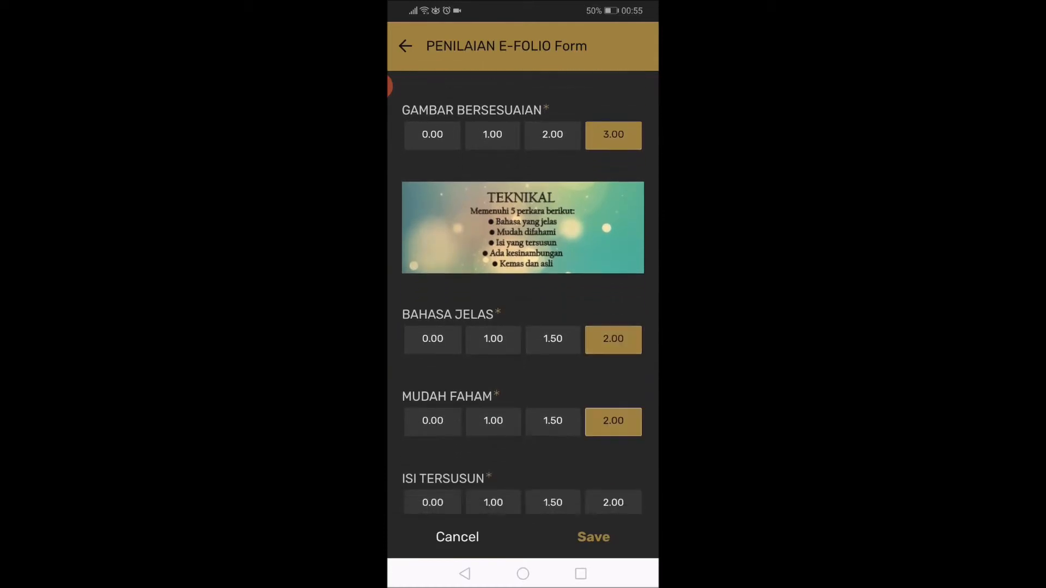
scroll(523, 294, "down", 3)
left_click(613, 350)
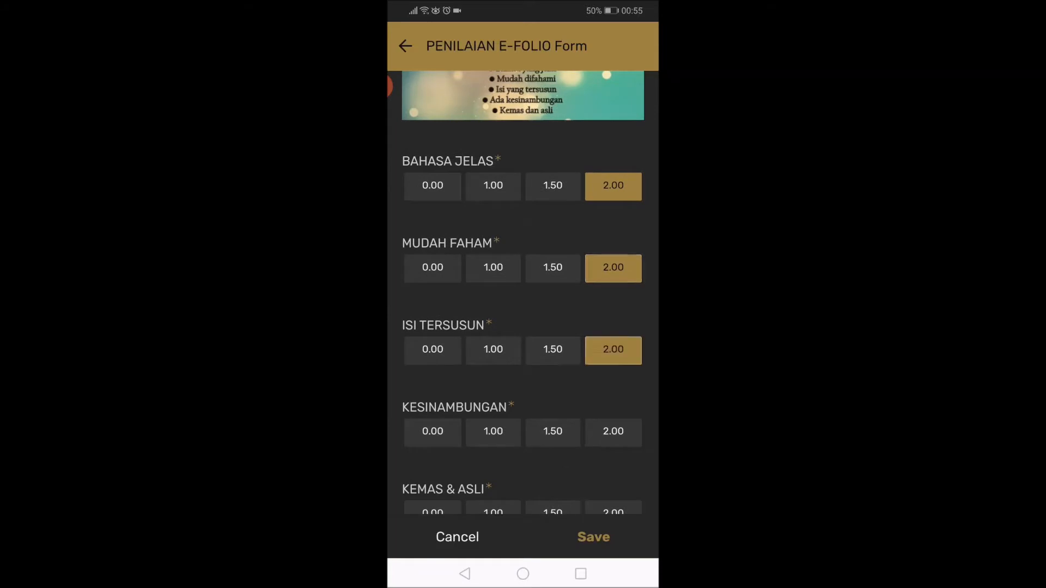
left_click(614, 432)
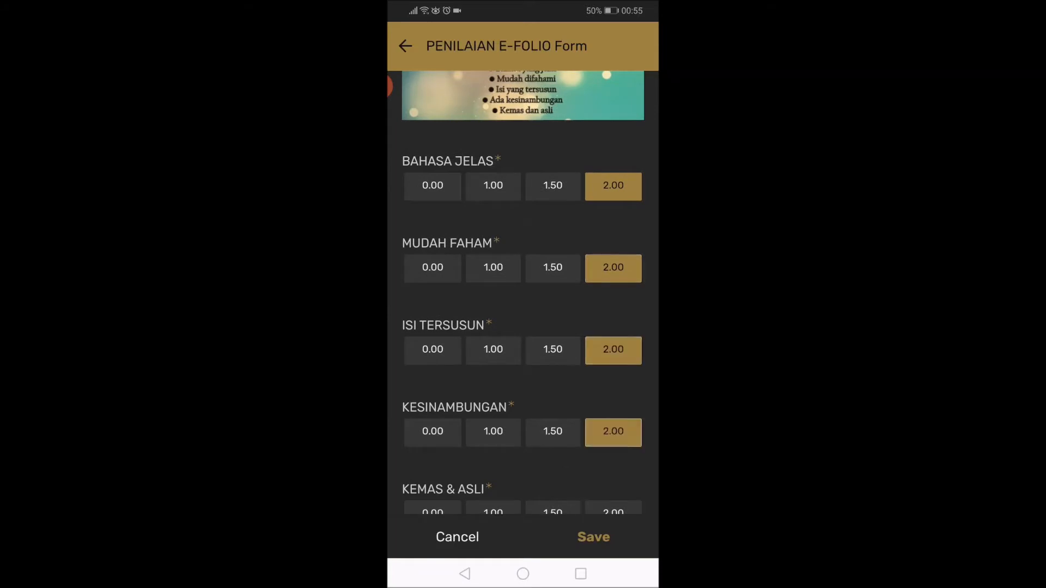
Step: Score KEMAS & ASLI 1.50 and save the completed assessment form
scroll(523, 294, "down", 2)
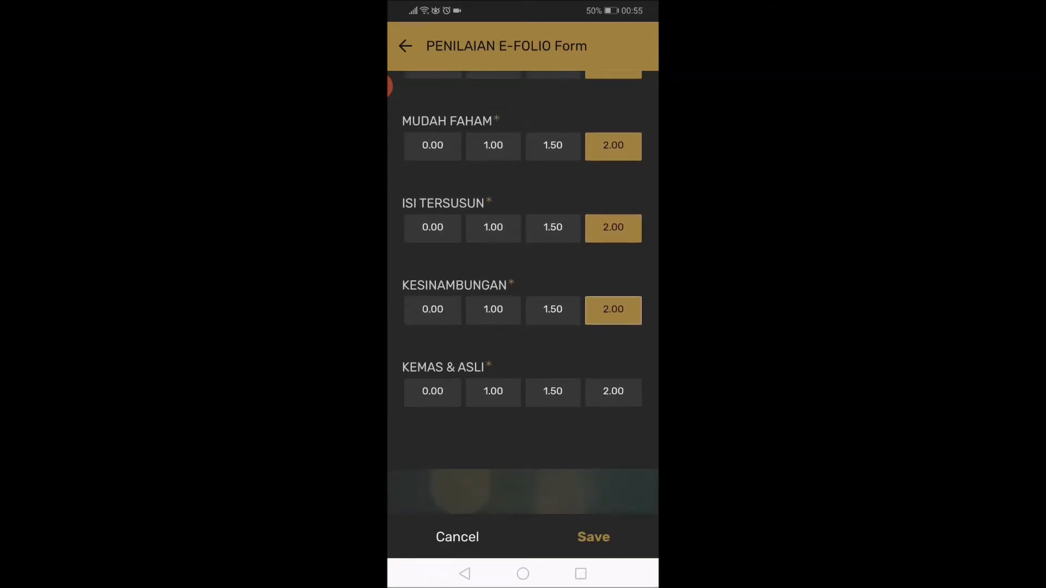
left_click(553, 392)
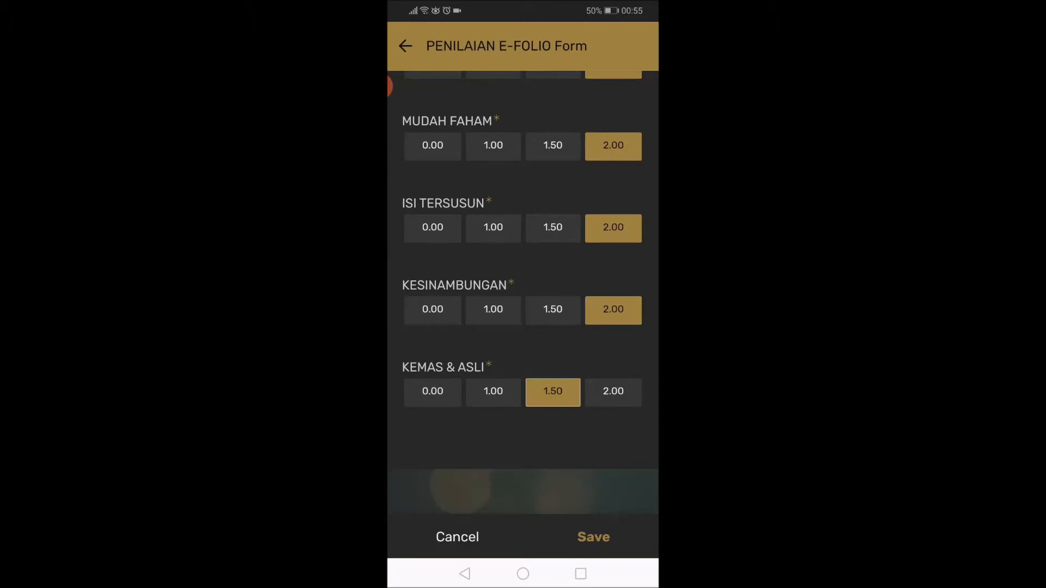
left_click(593, 537)
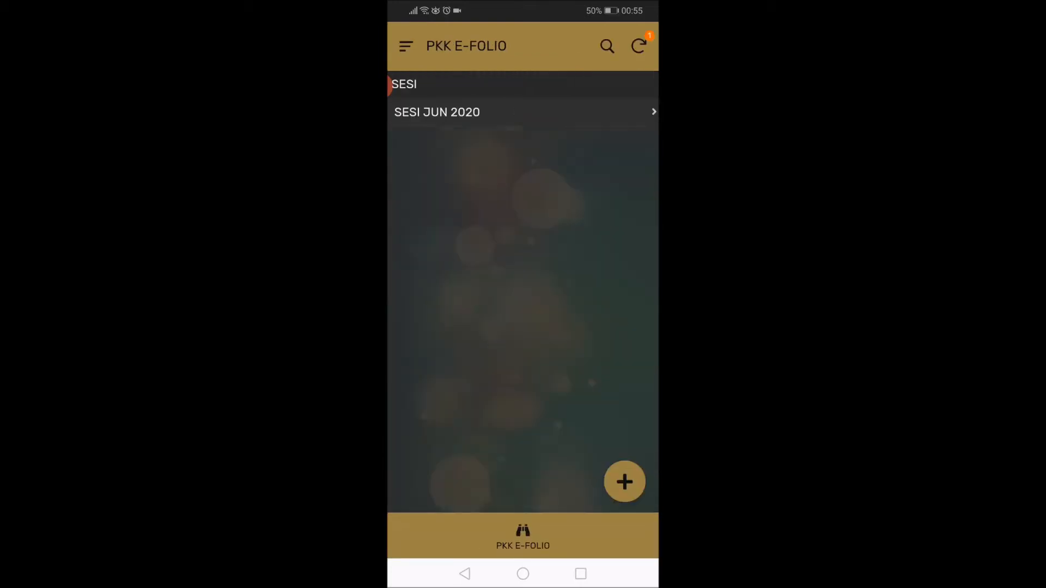
Step: Open the saved DTP5-S2 group record under SESI JUN 2020, review all its section marks and total, and leave the details
left_click(437, 112)
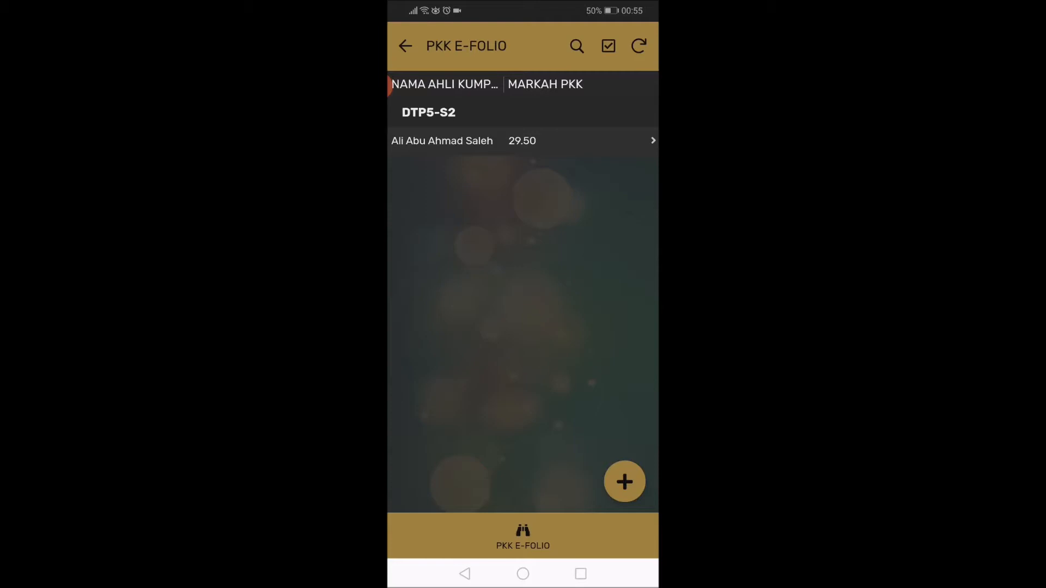
left_click(523, 141)
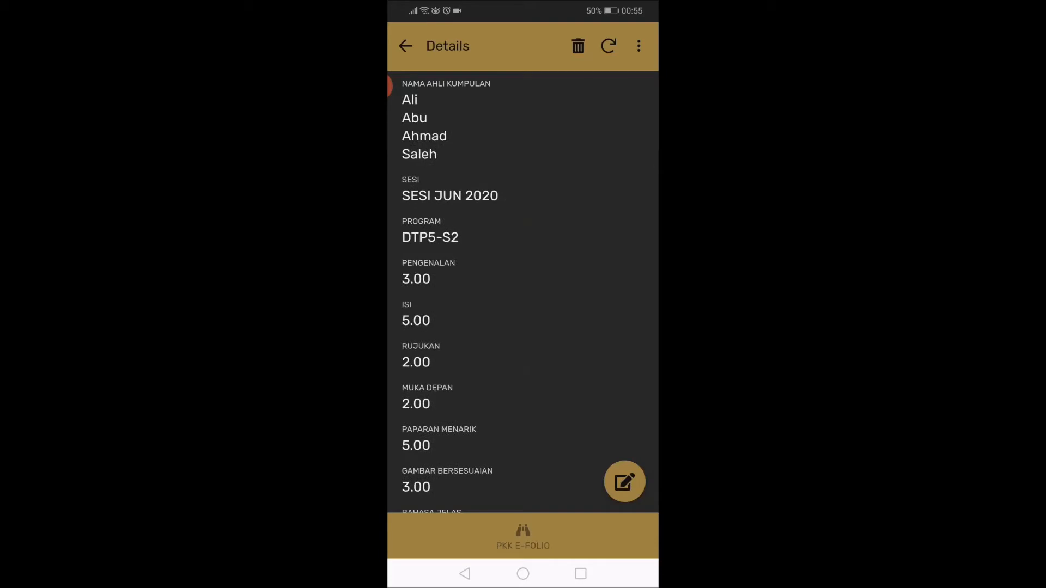
scroll(523, 292, "down", 3)
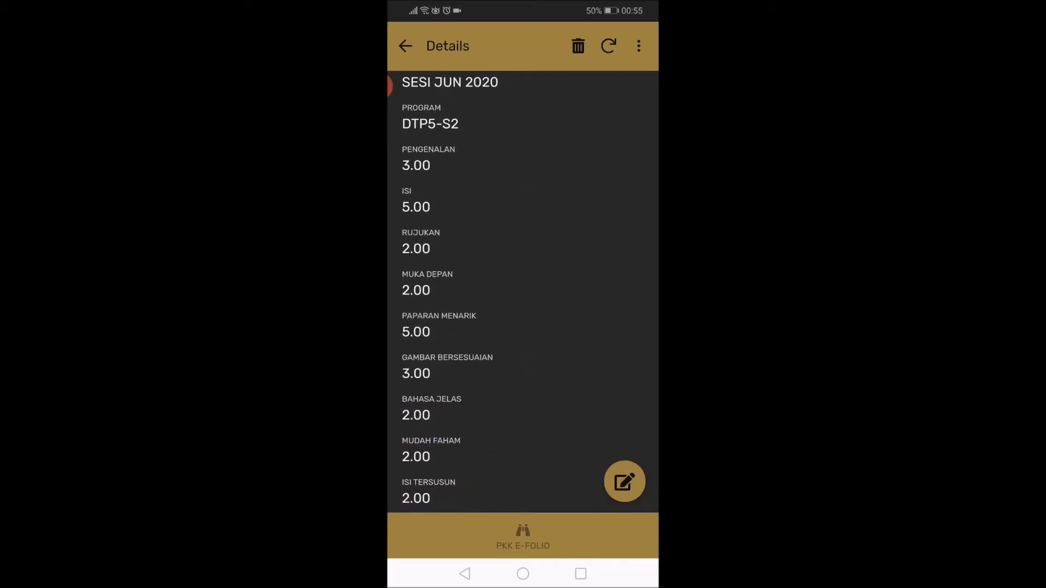
scroll(523, 292, "down", 3)
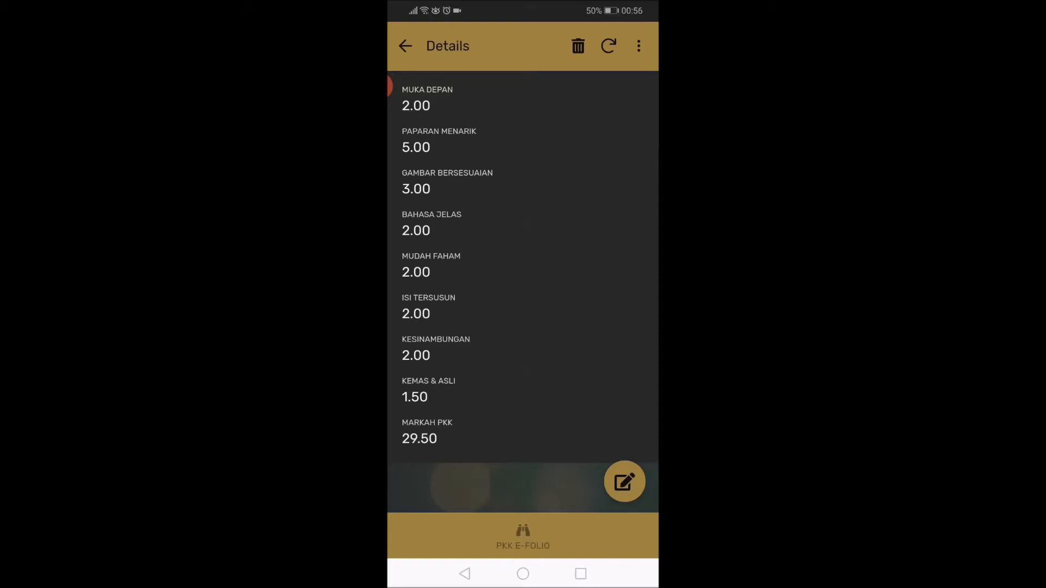
scroll(523, 272, "up", 5)
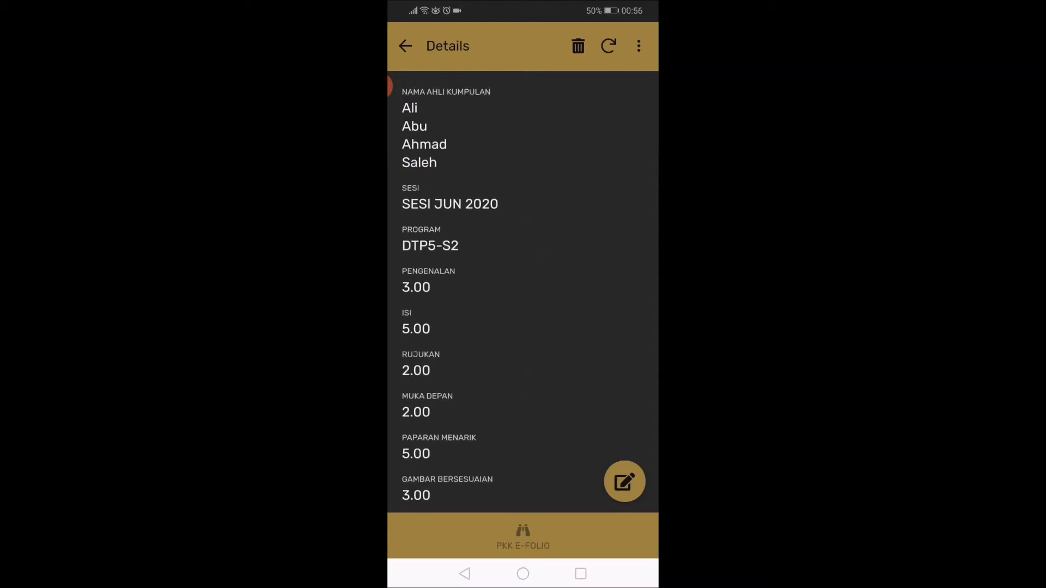
left_click(405, 46)
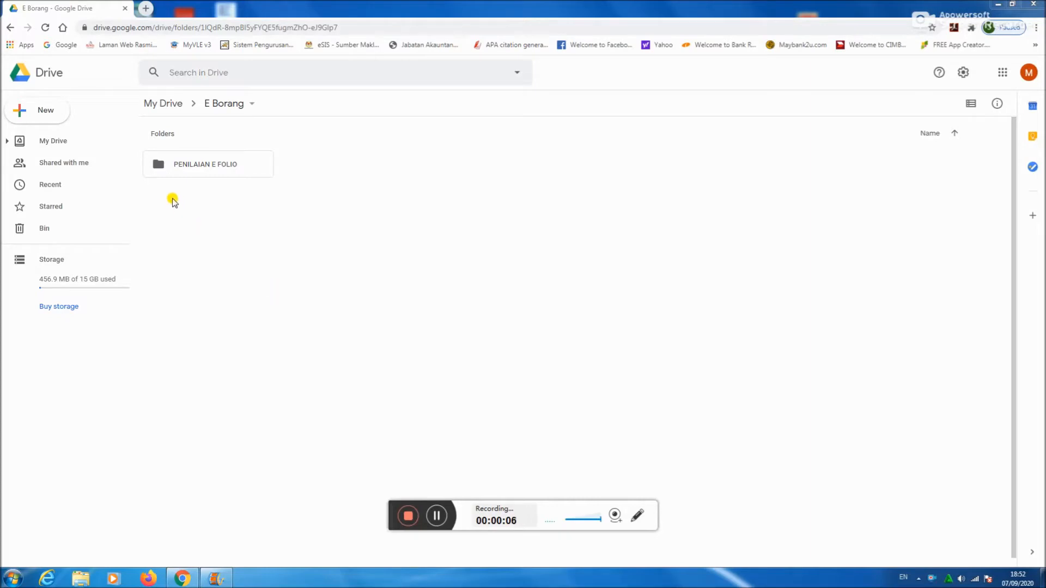
Step: In Google Drive, open the GAMBAR folder inside PENILAIAN E FOLIO, preview its header and three rubric images, and return to the parent folder
double_click(205, 163)
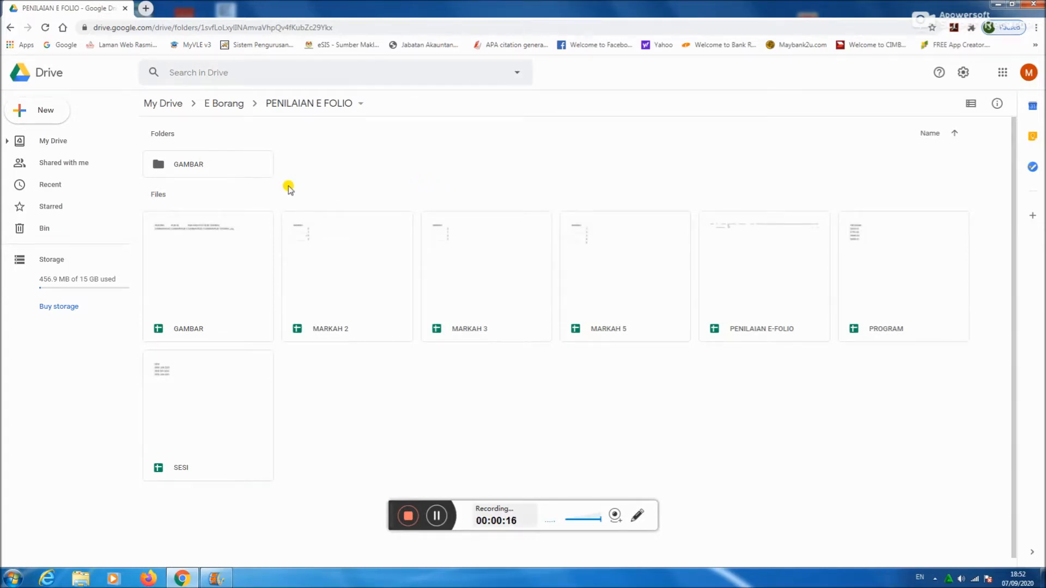
double_click(212, 173)
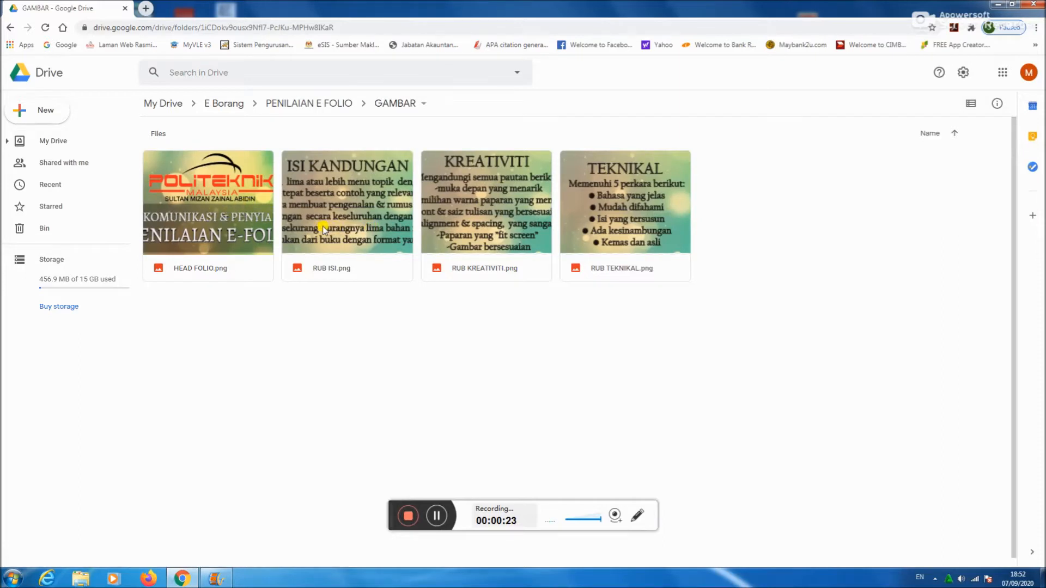
double_click(235, 224)
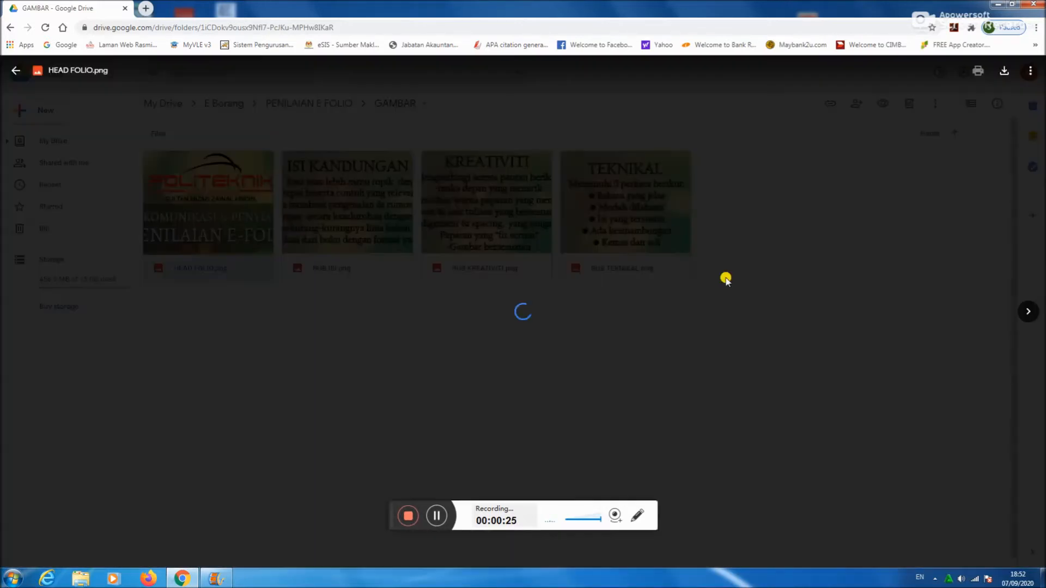
left_click(773, 294)
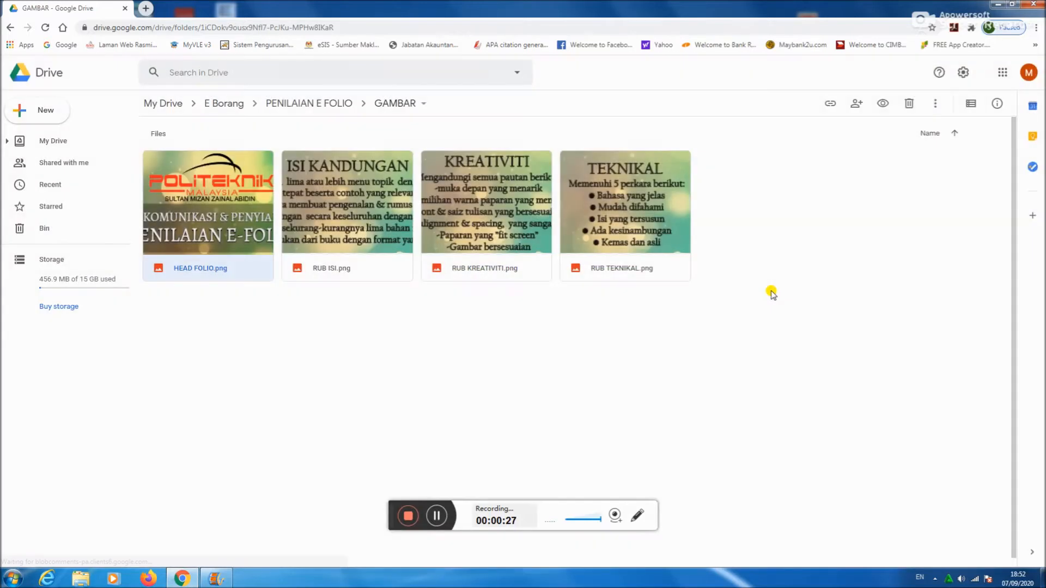
double_click(362, 223)
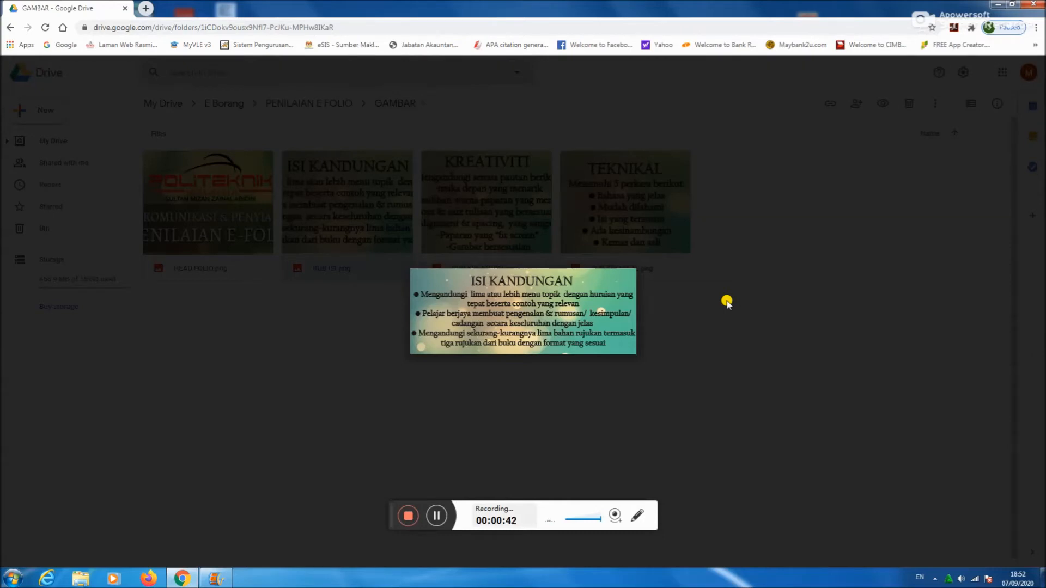
left_click(727, 303)
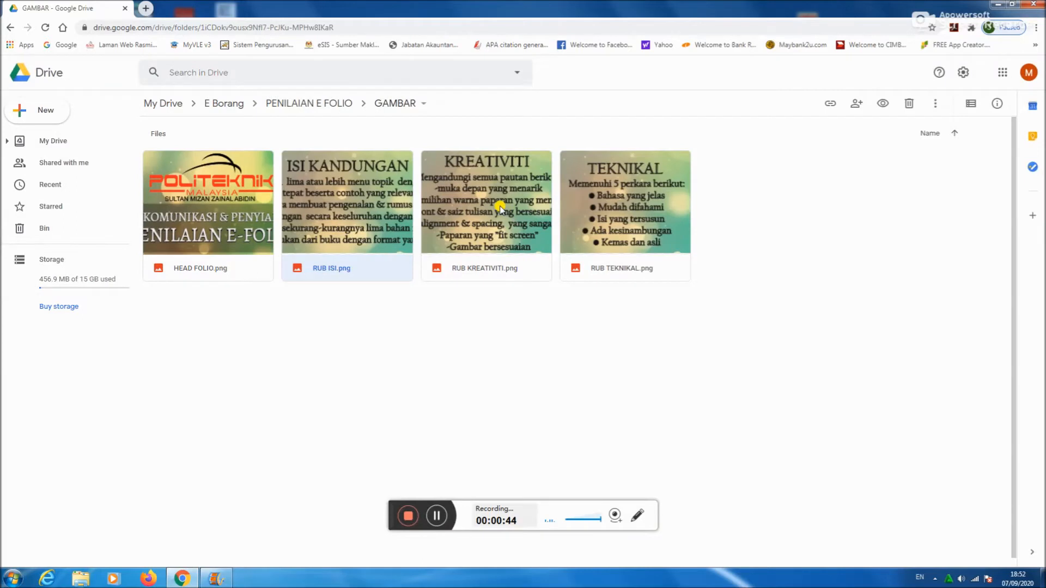
double_click(500, 209)
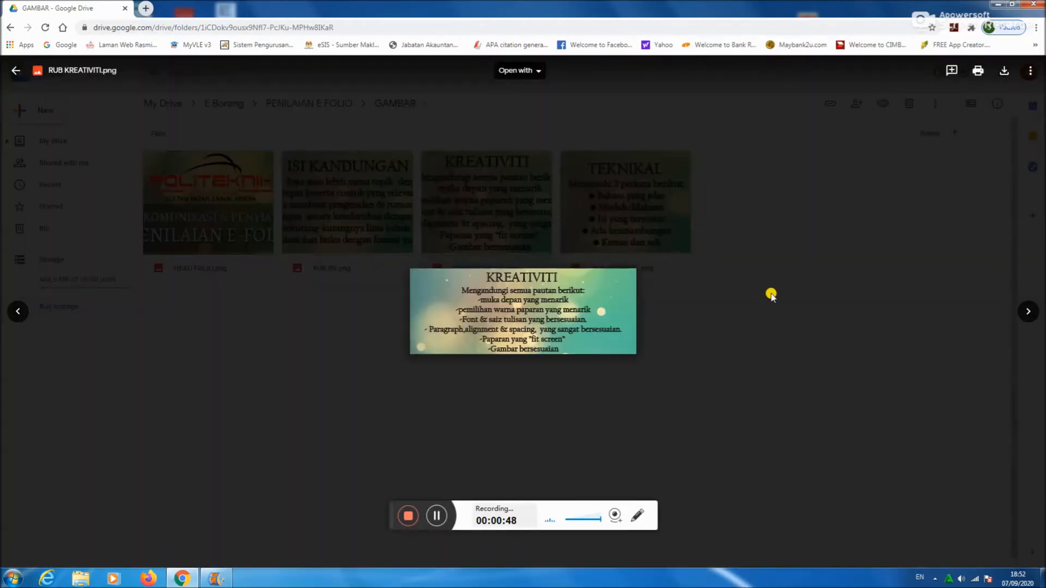
left_click(707, 256)
double_click(643, 209)
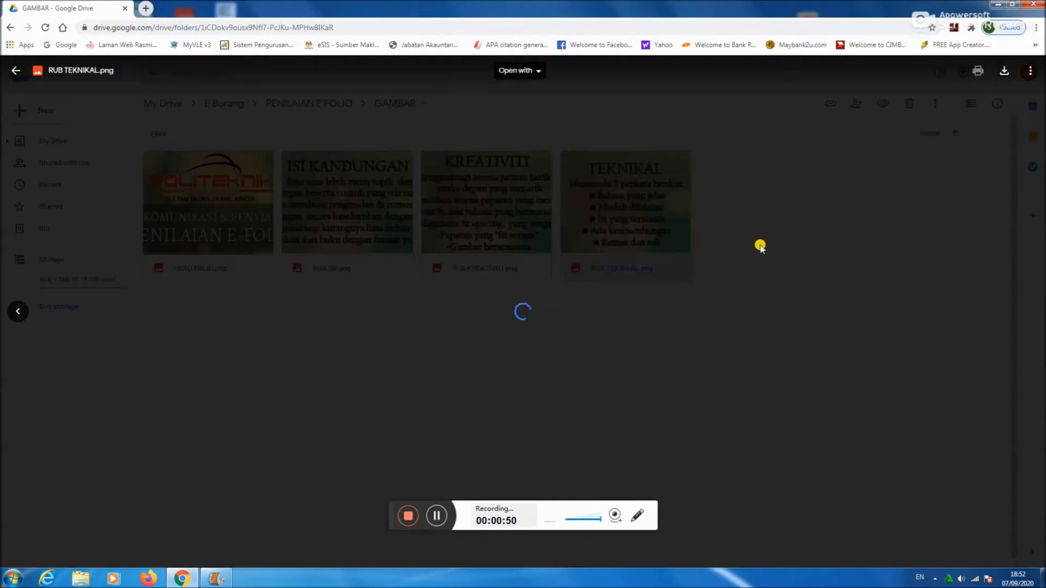
left_click(782, 276)
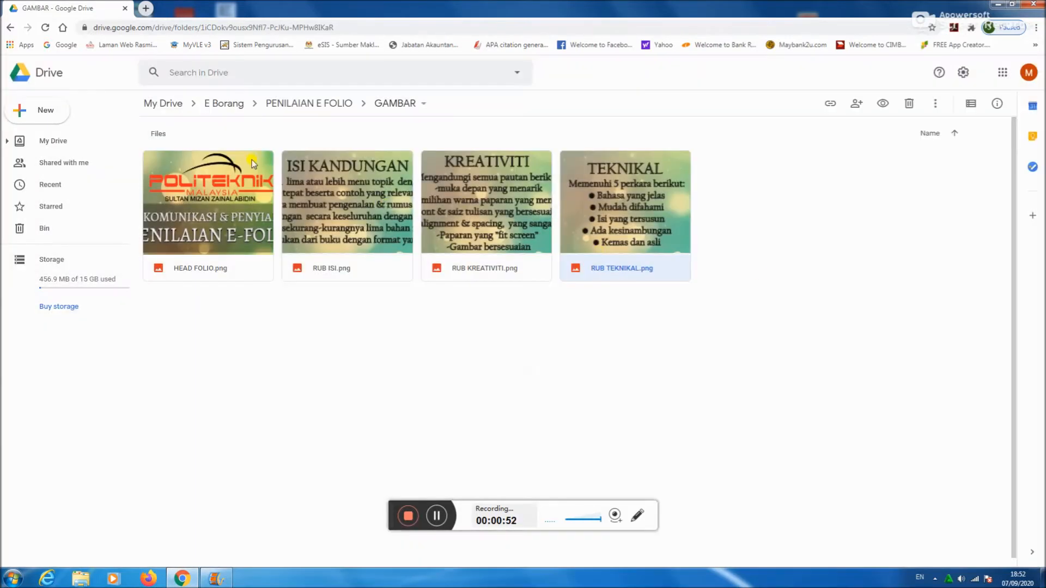
left_click(302, 105)
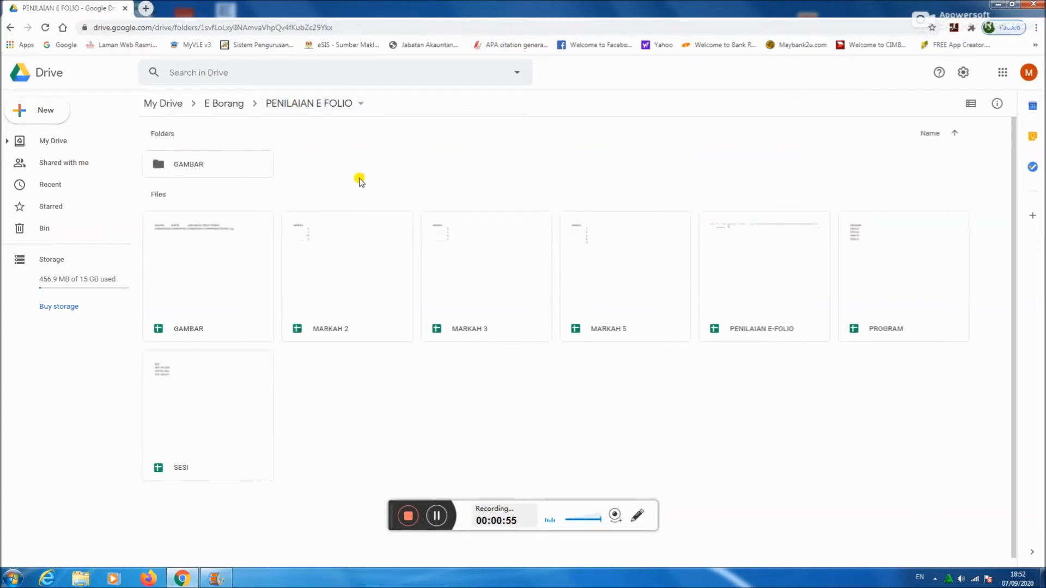
Step: Open the PENILAIAN E-FOLIO spreadsheet and examine its column headings and the MARKAH PKK formula in row 2
double_click(758, 291)
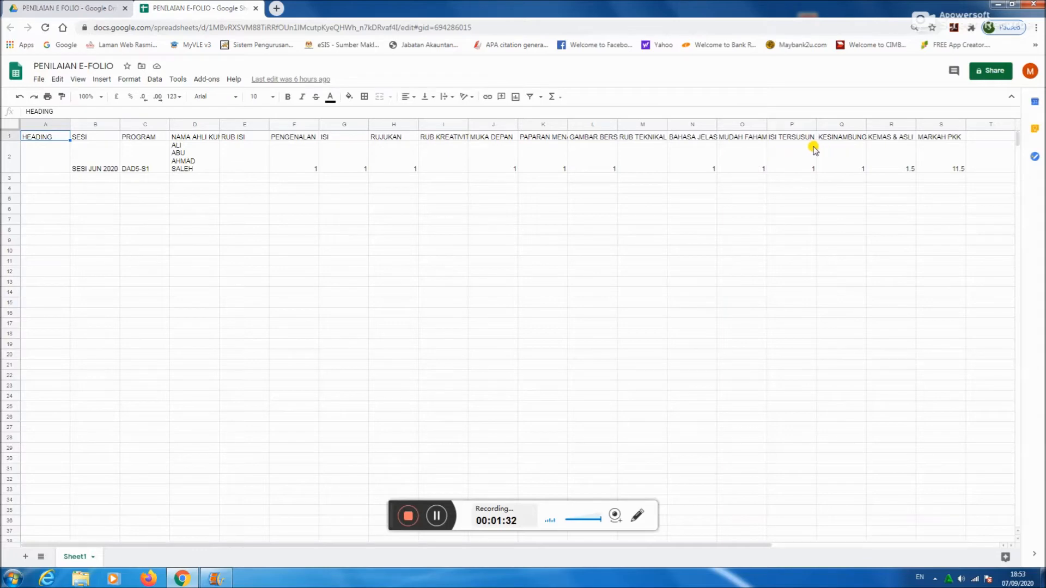
left_click(936, 158)
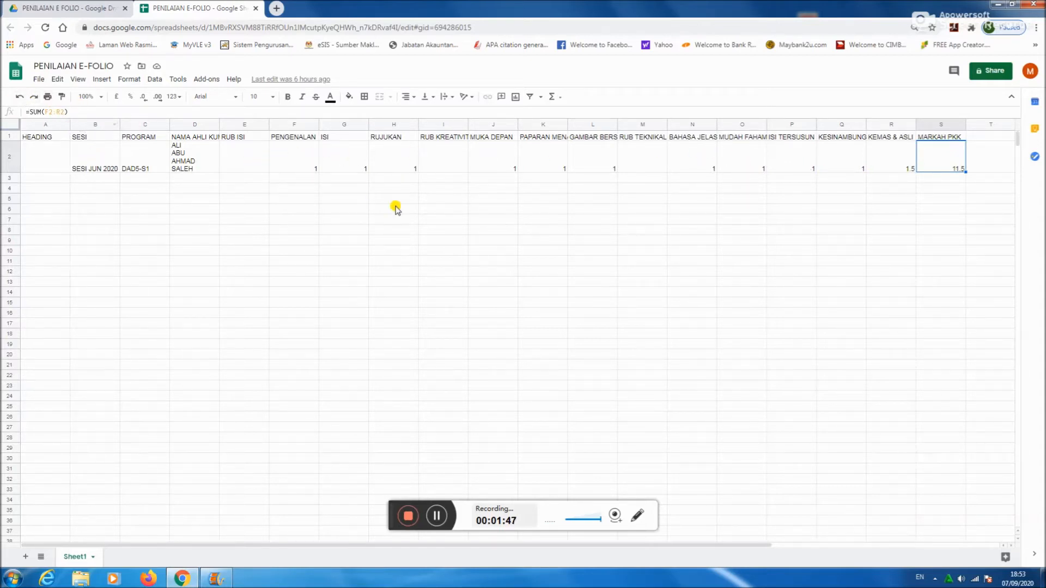
Step: Add two SESI JUN 2020, DAD5-S1 student rows with marks of 1 in rows 3 and 4, and fill the MARKAH PKK formula down
left_click(47, 177)
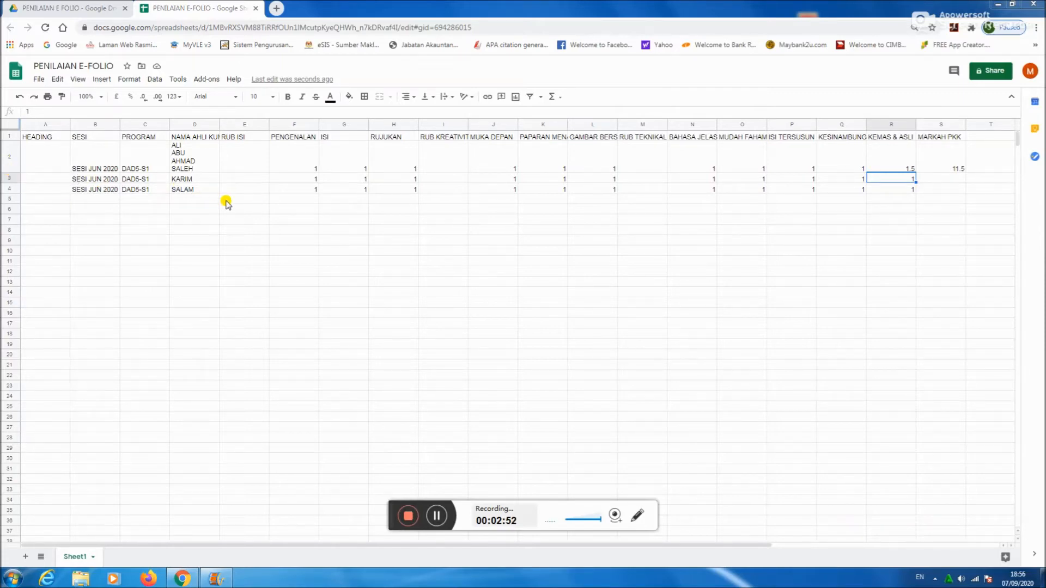
left_click(959, 167)
double_click(965, 173)
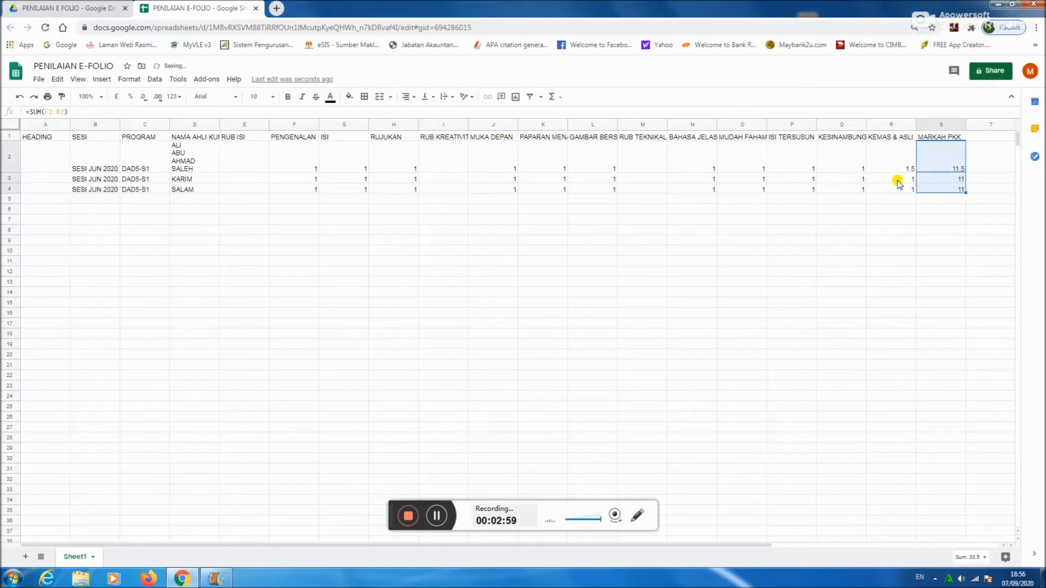
left_click(898, 181)
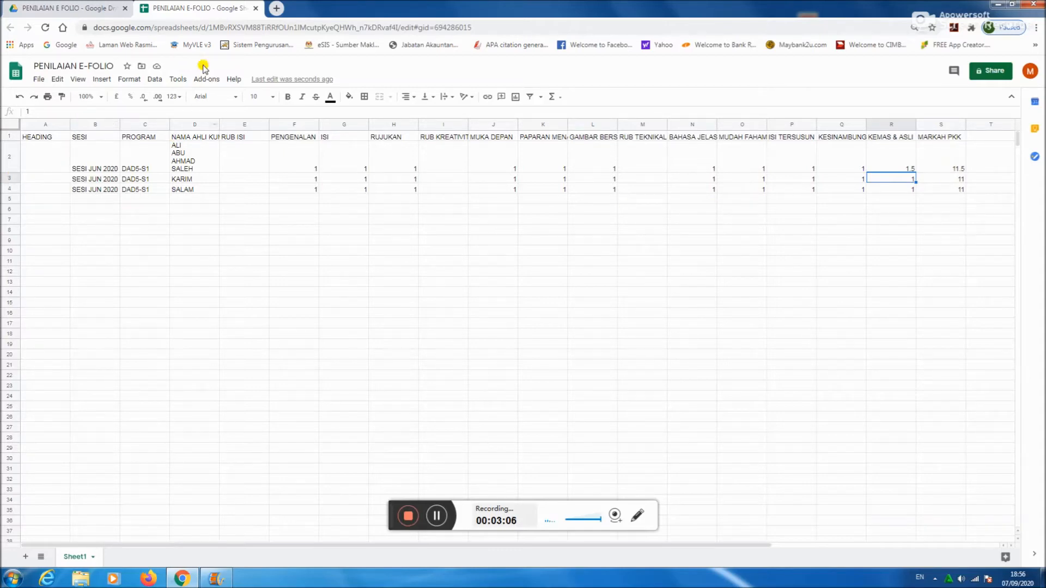
Step: Return to the PENILAIAN E FOLIO folder and open the SESI spreadsheet to examine its list of sessions
left_click(70, 11)
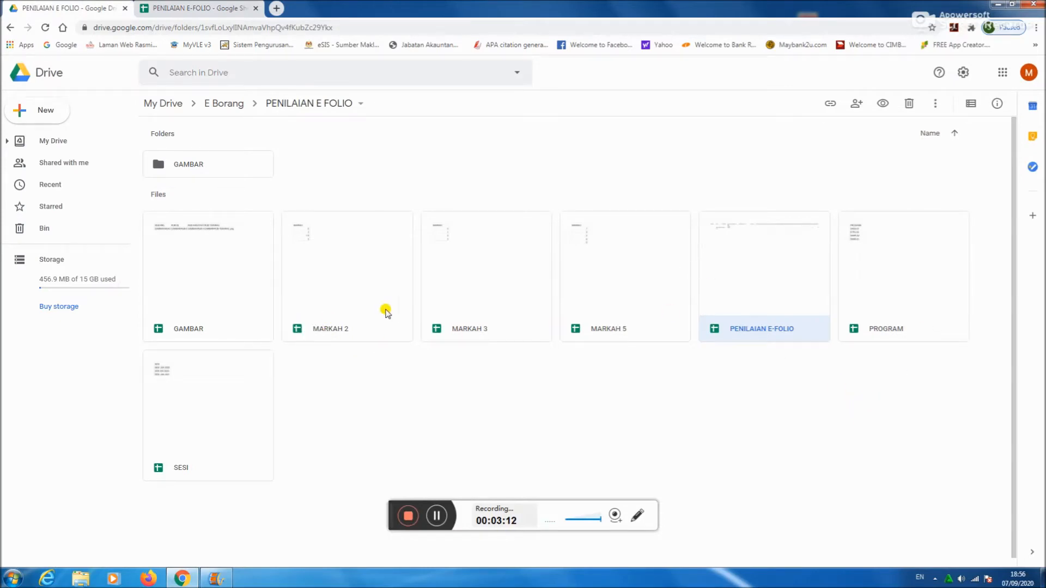
left_click(231, 420)
double_click(231, 420)
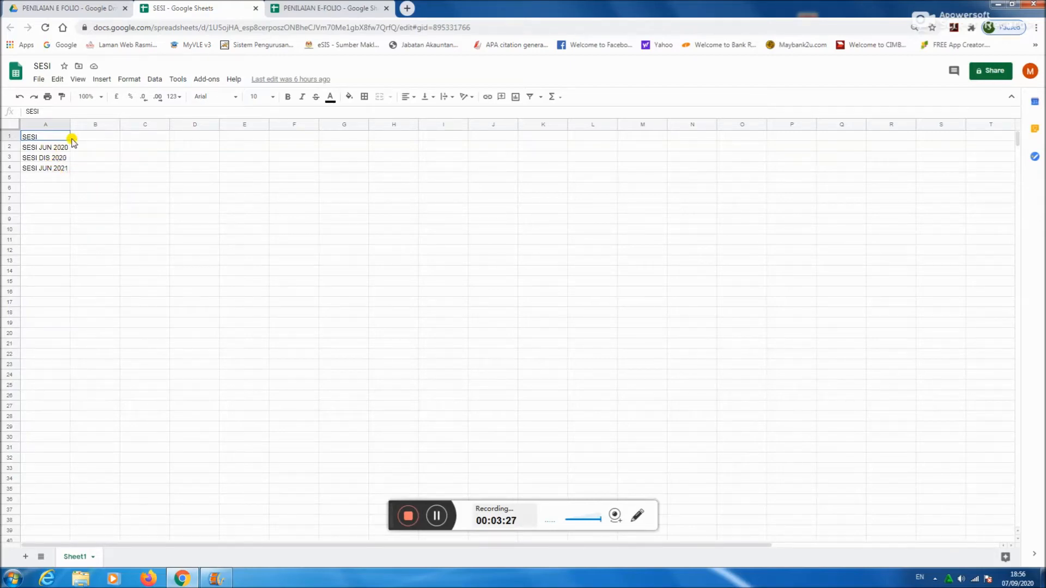
Step: Open the PROGRAM spreadsheet from the Drive folder and examine its heading and program entries in column A
left_click(97, 13)
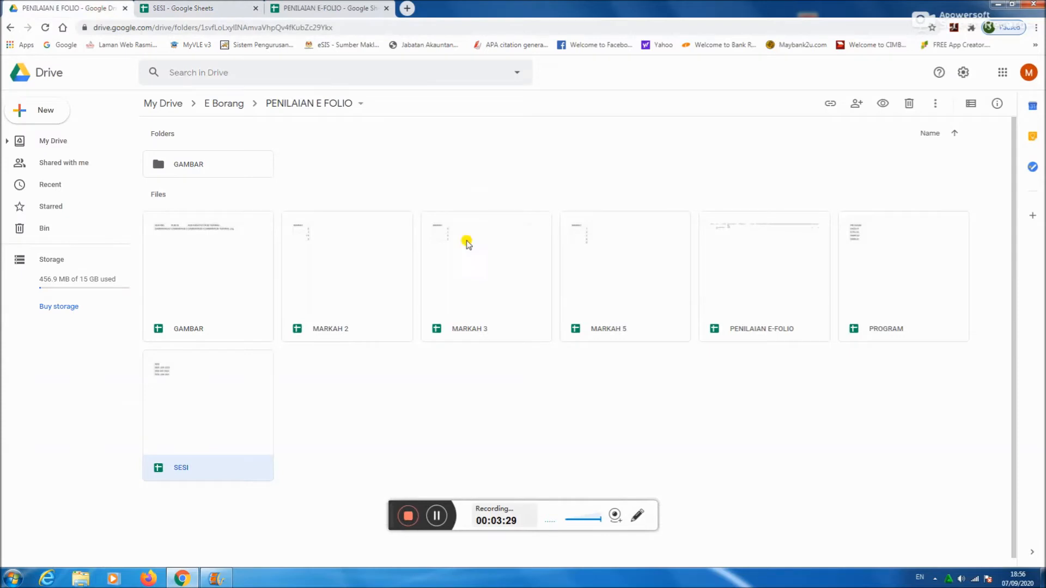
double_click(878, 305)
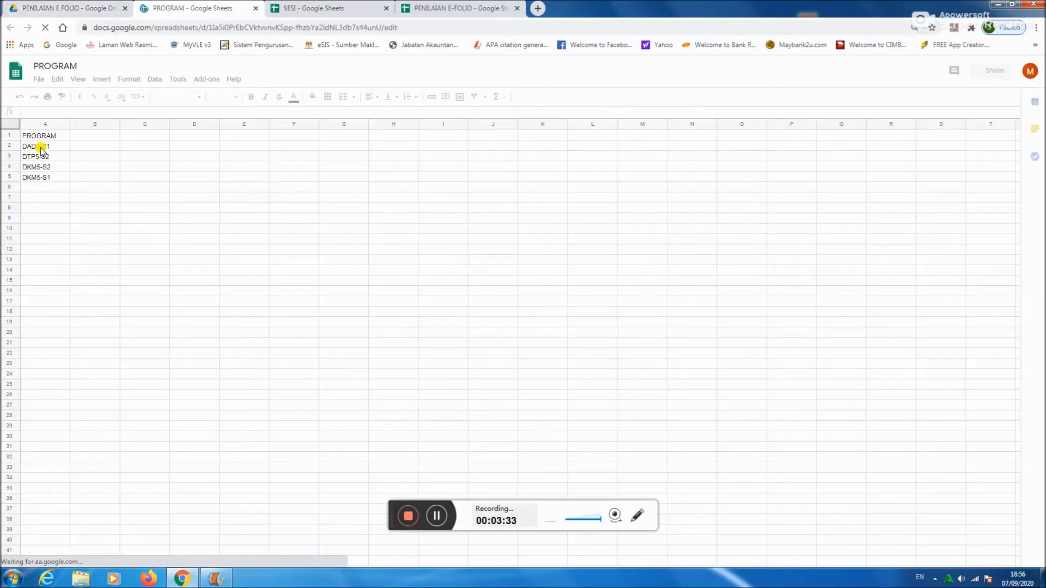
left_click(42, 148)
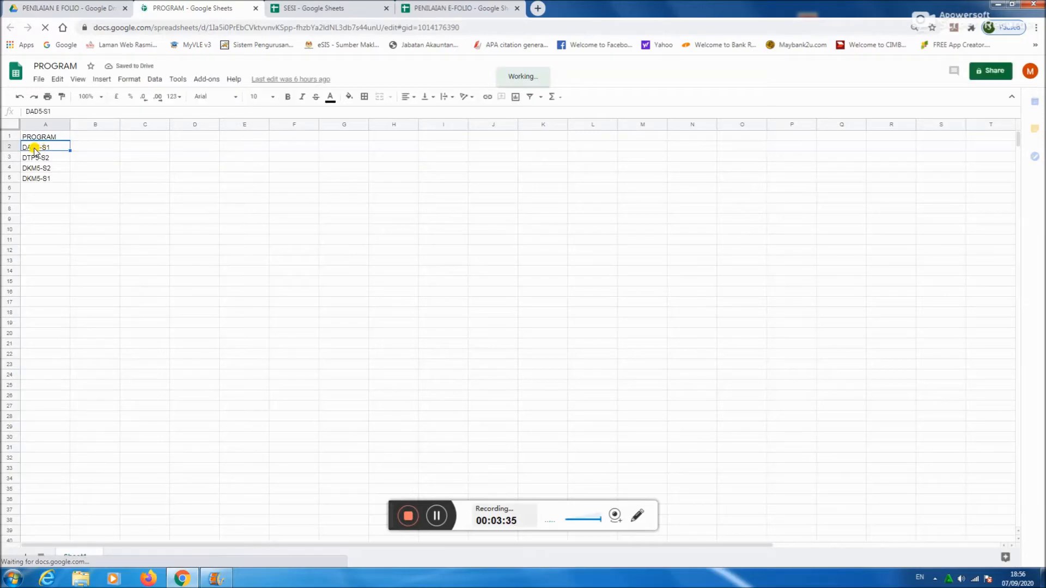
left_click(39, 138)
left_click(38, 149)
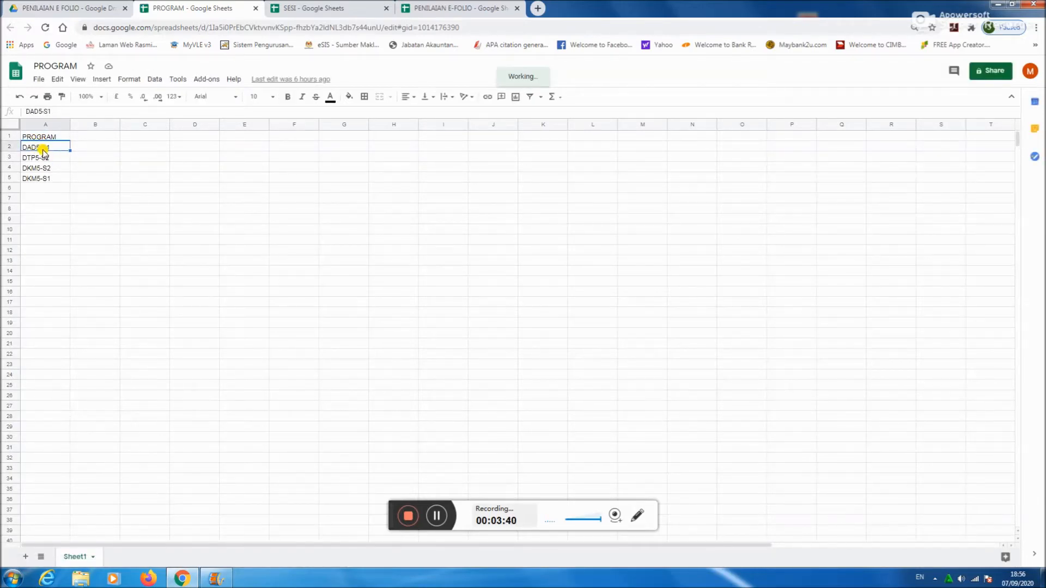
left_click(38, 158)
left_click(44, 169)
left_click(44, 180)
left_click(42, 149)
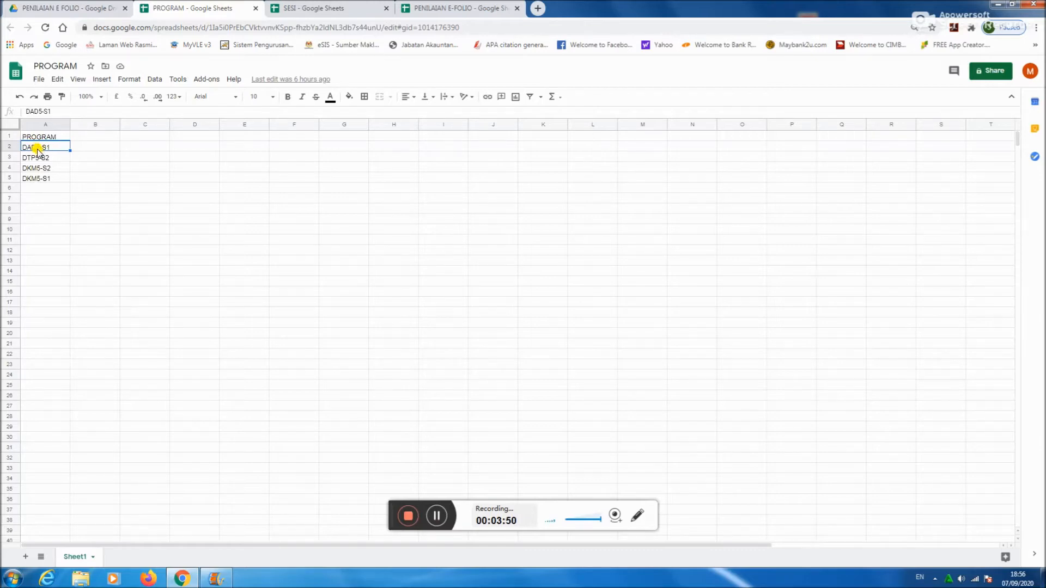
Step: Open the MARKAH 2, MARKAH 5 and MARKAH 3 spreadsheets from the Drive folder to check the mark lists, and return to the folder
left_click(90, 8)
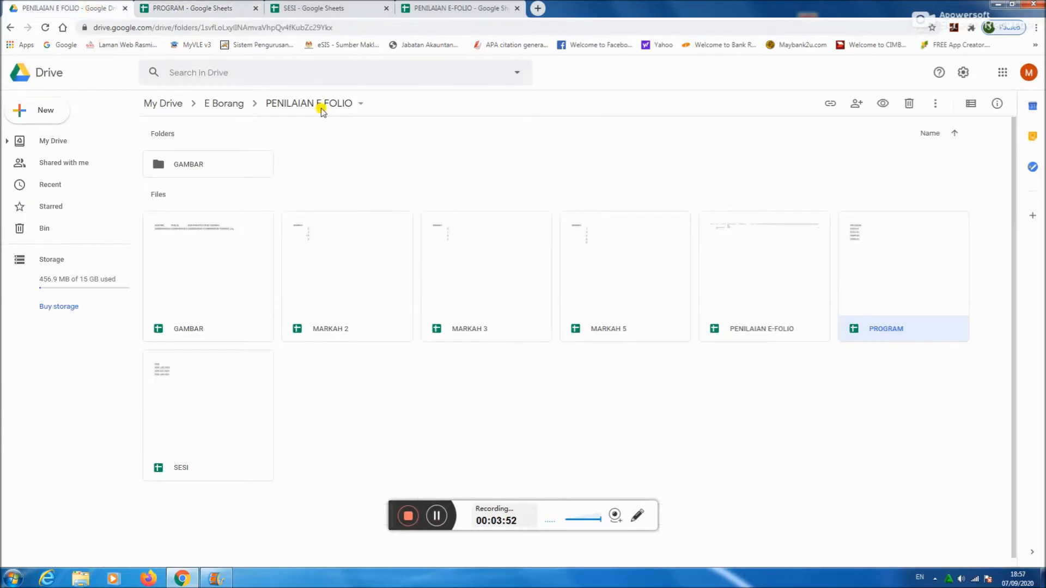
double_click(360, 294)
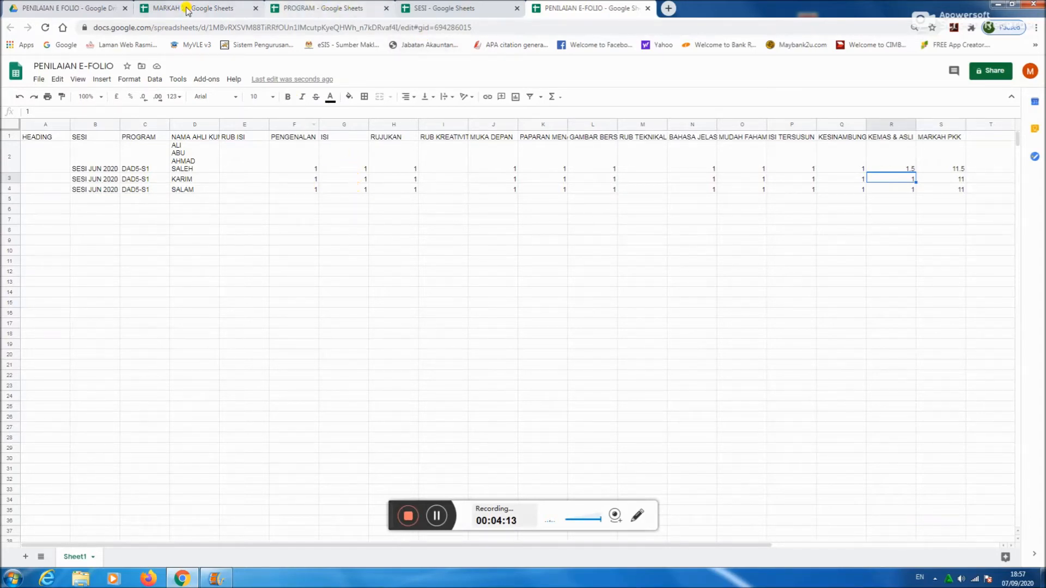
left_click(76, 8)
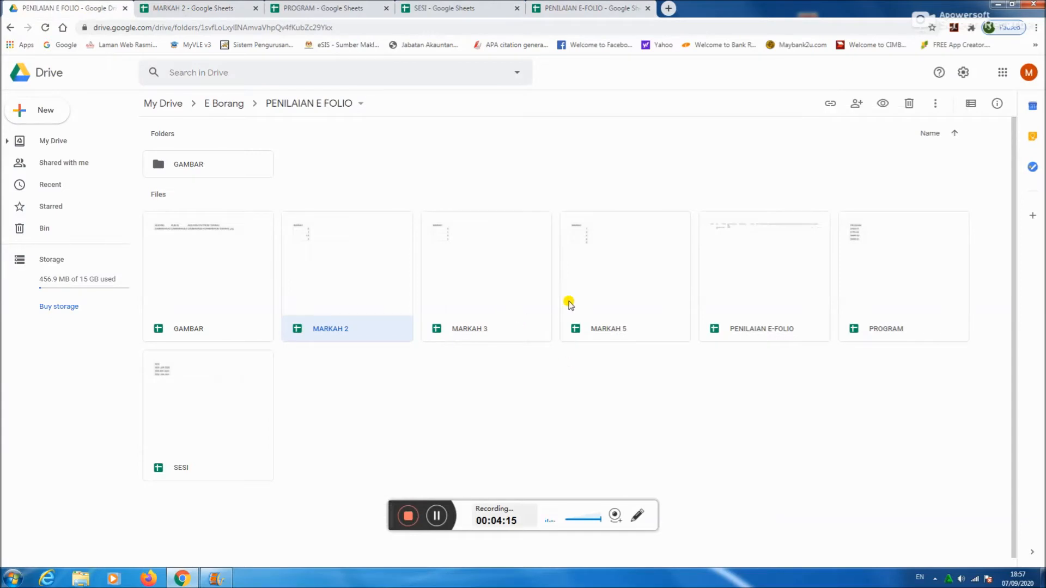
double_click(616, 296)
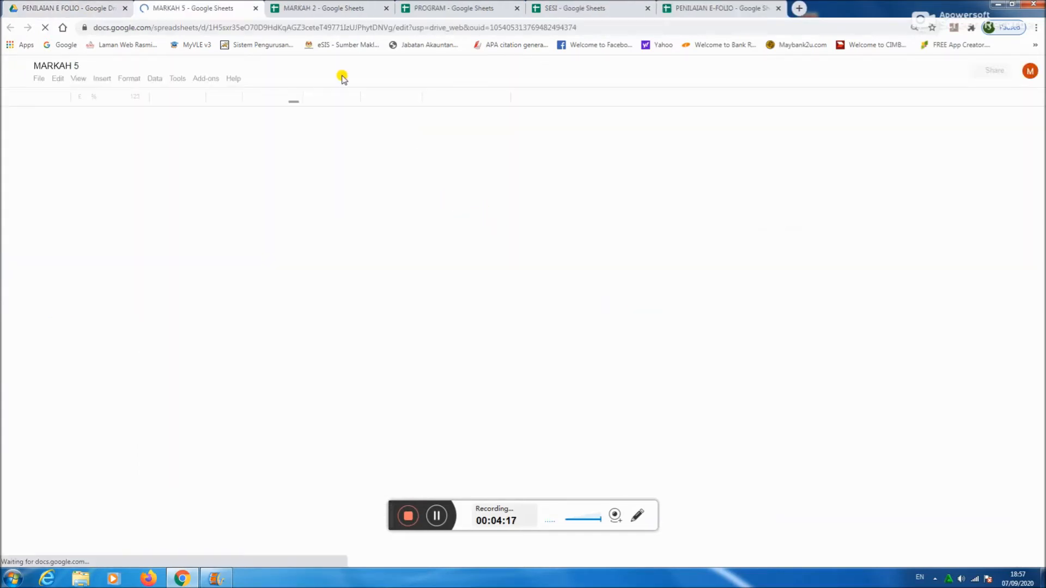
left_click(70, 9)
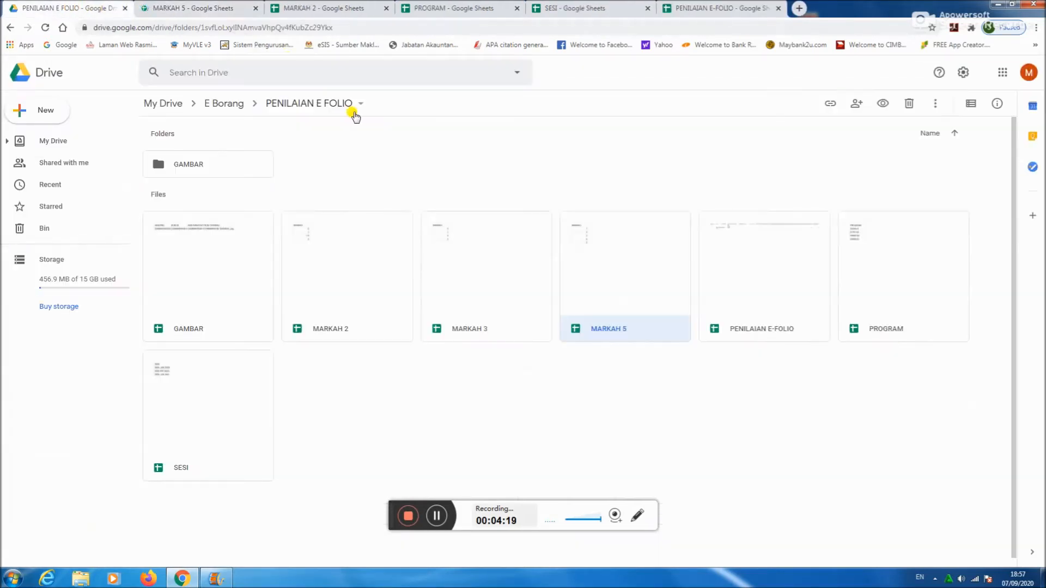
double_click(485, 285)
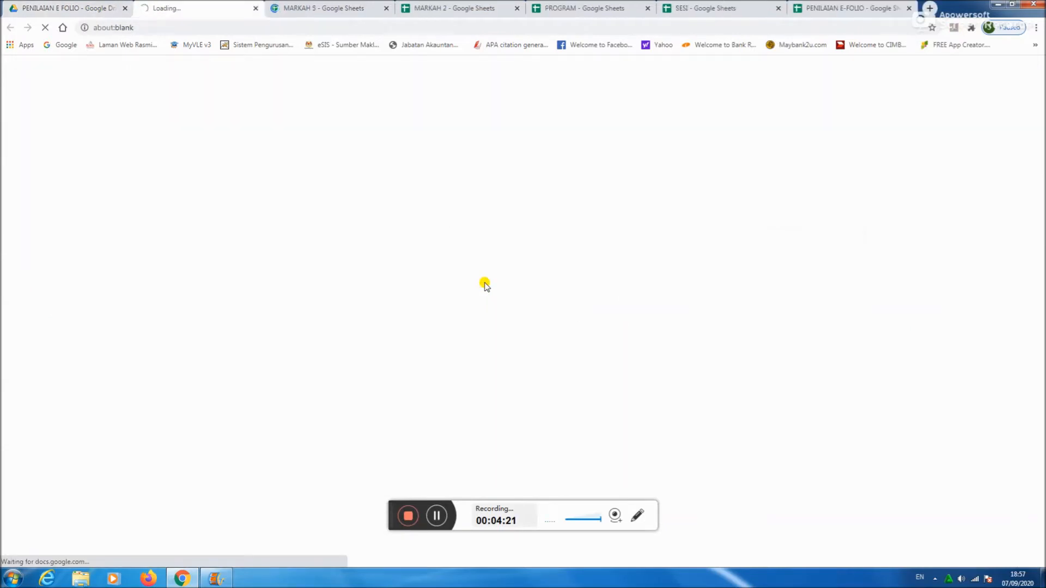
left_click(71, 10)
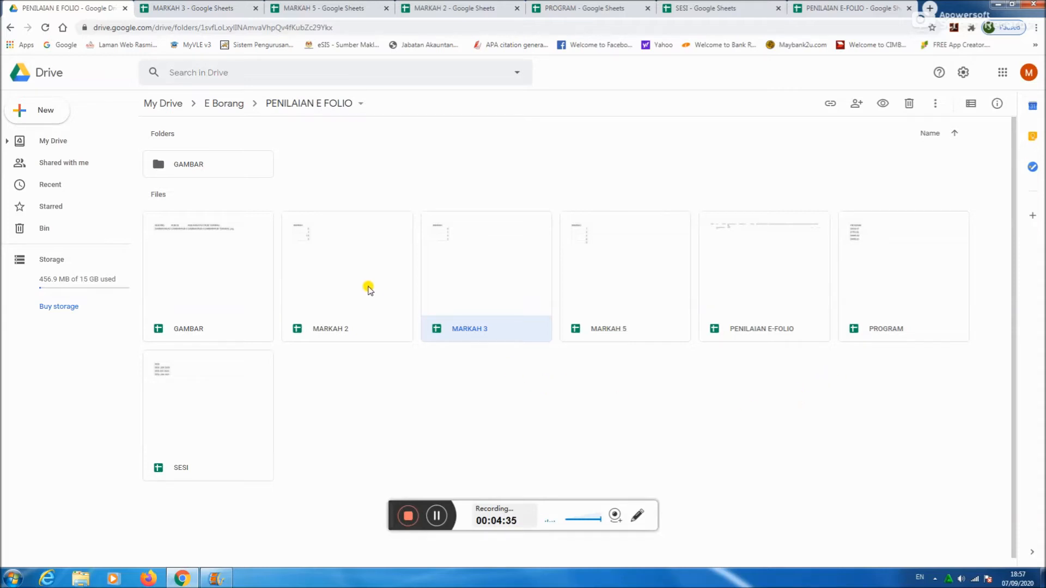
Step: Open the GAMBAR folder to view its images, and examine the HEAD FOLIO.png path in cell A2 of the GAMBAR spreadsheet
left_click(438, 517)
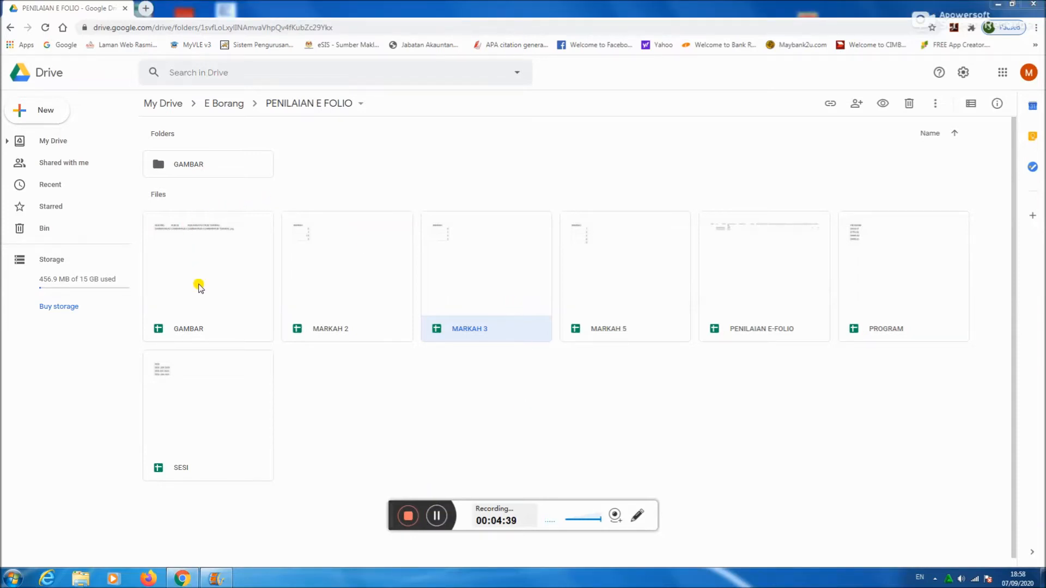
double_click(201, 163)
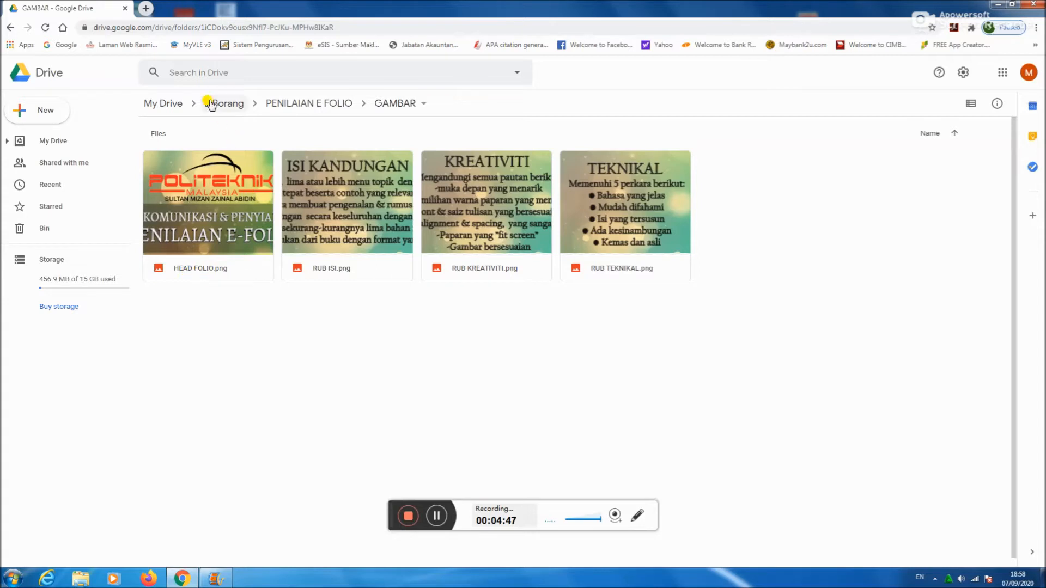
left_click(309, 104)
double_click(229, 279)
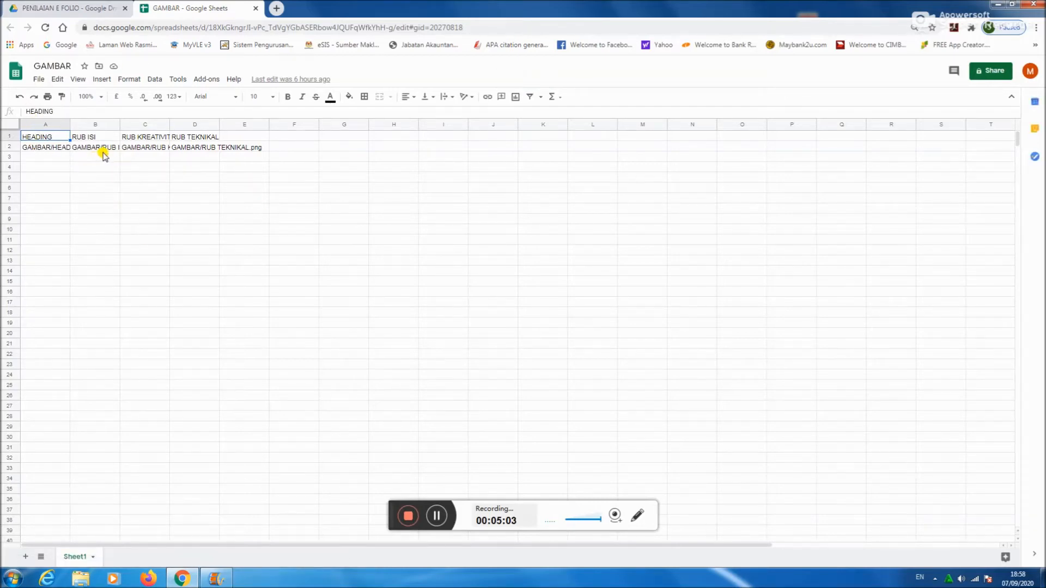
left_click(49, 151)
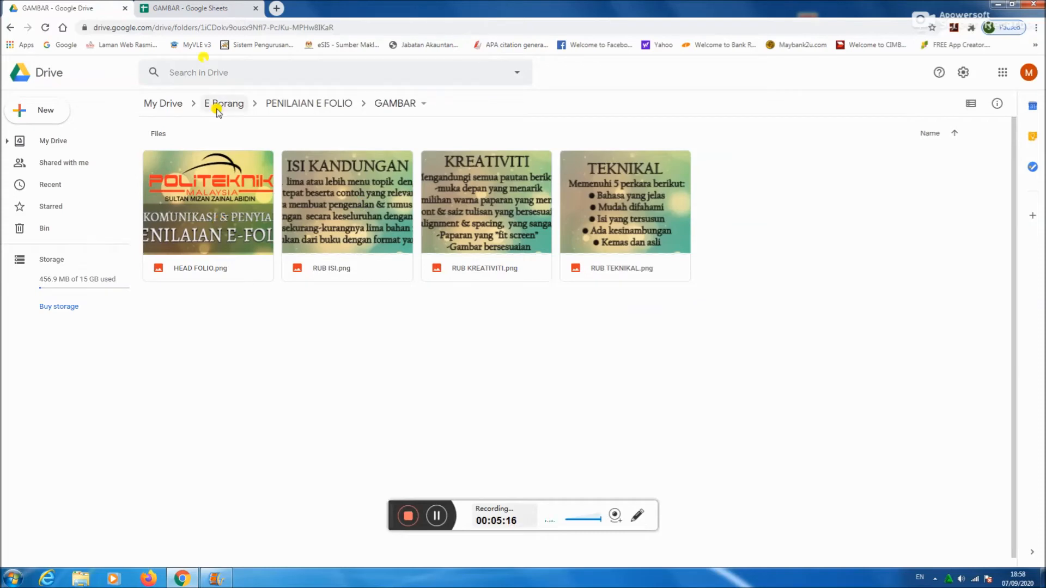
left_click(188, 8)
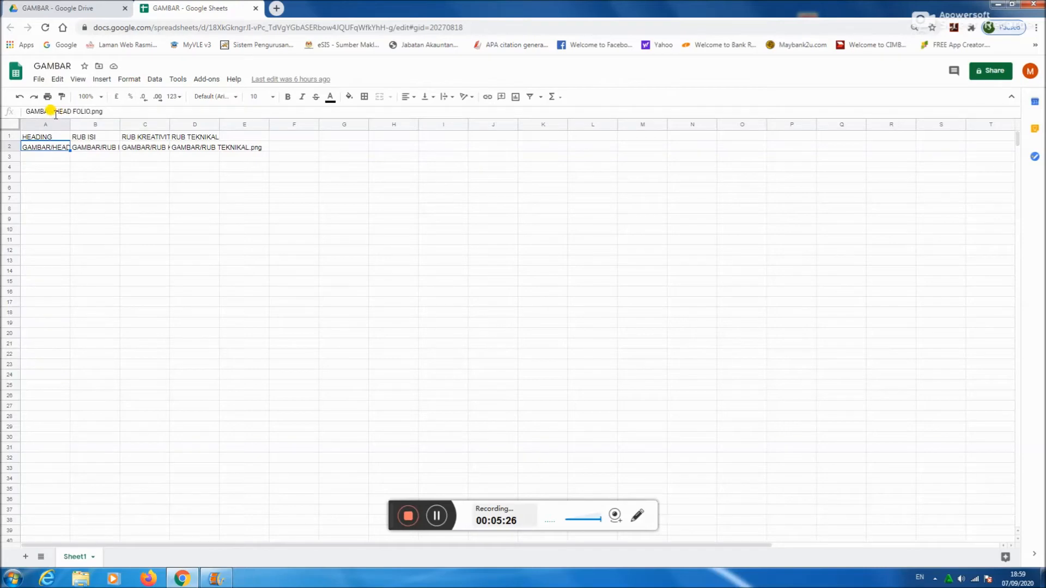
Step: Compare the image path in cell B2 of the GAMBAR spreadsheet with the RUB ISI.png image in the GAMBAR folder
left_click(110, 147)
left_click(96, 13)
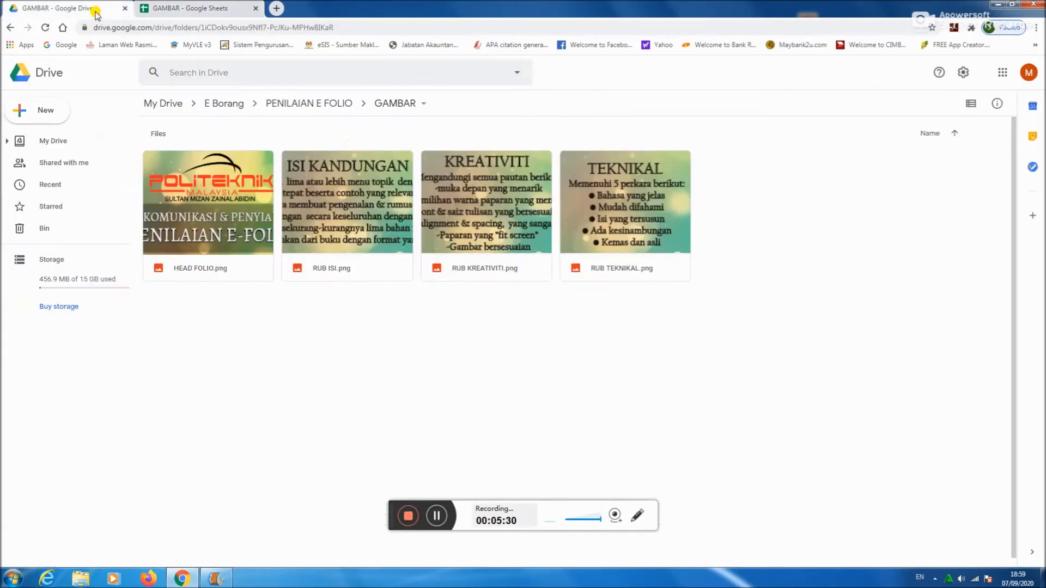
double_click(353, 211)
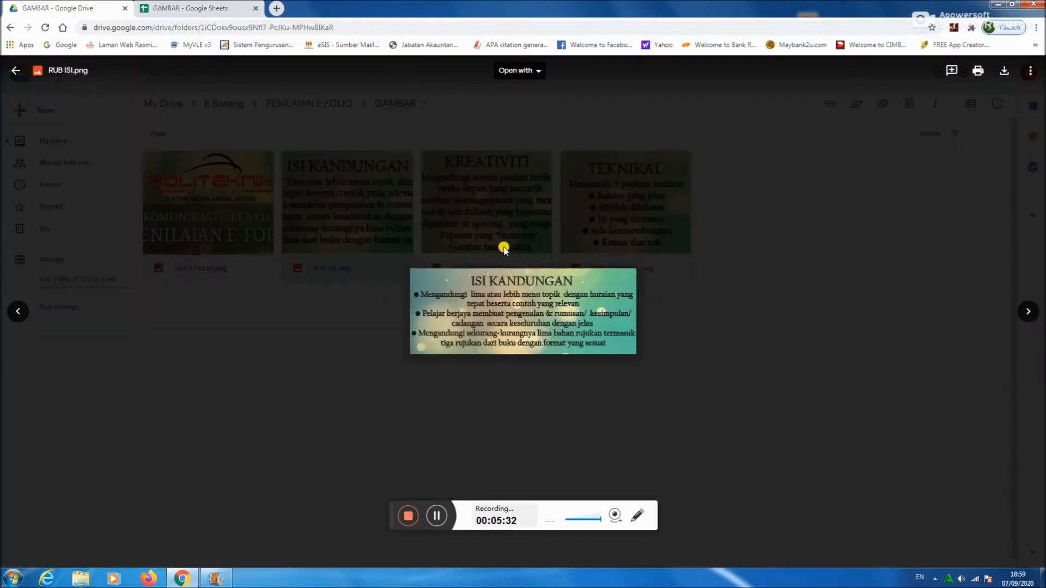
left_click(798, 342)
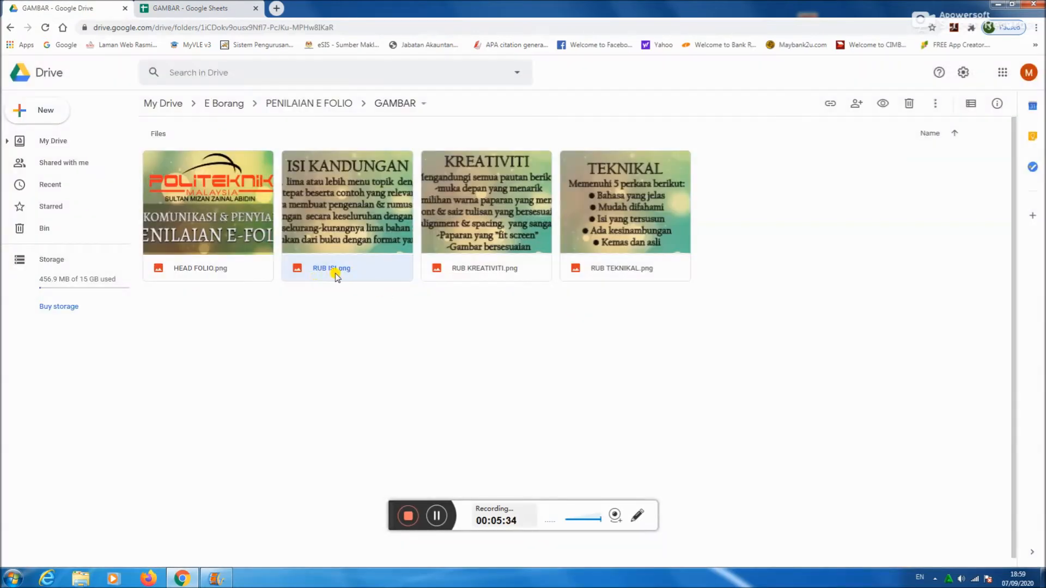
left_click(147, 12)
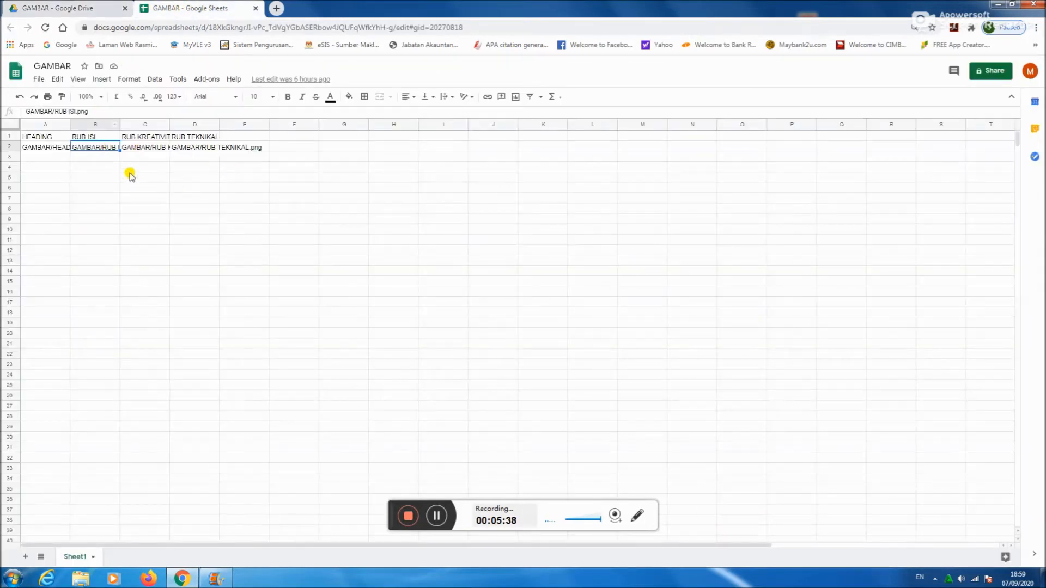
left_click(44, 111)
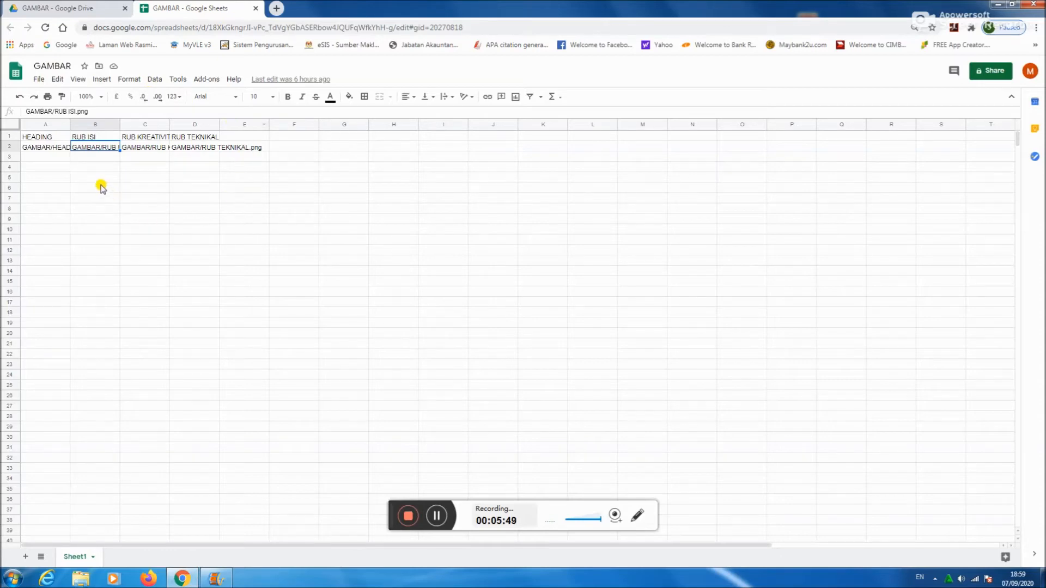
left_click(75, 12)
left_click(164, 9)
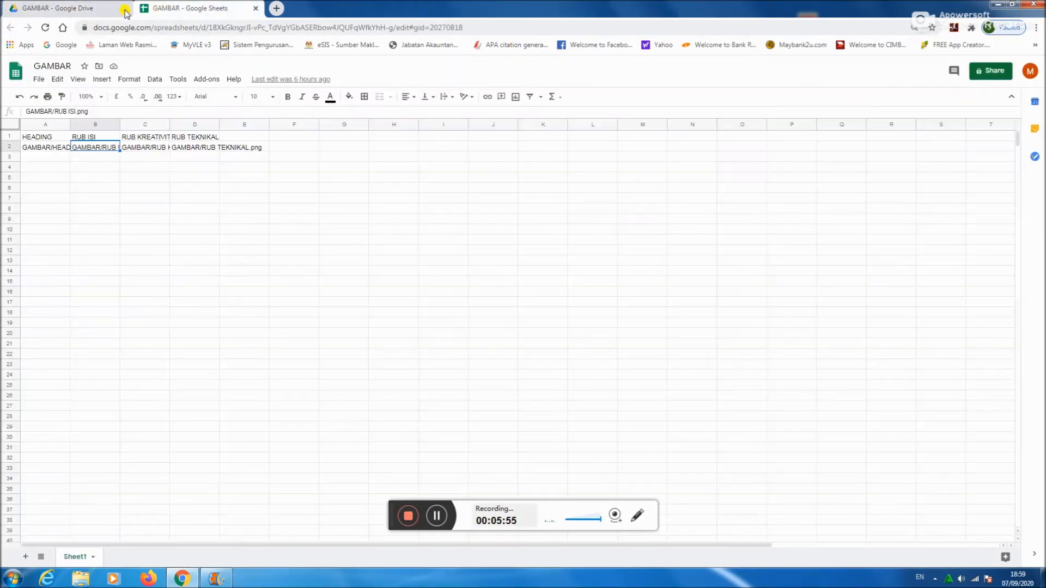
left_click(63, 12)
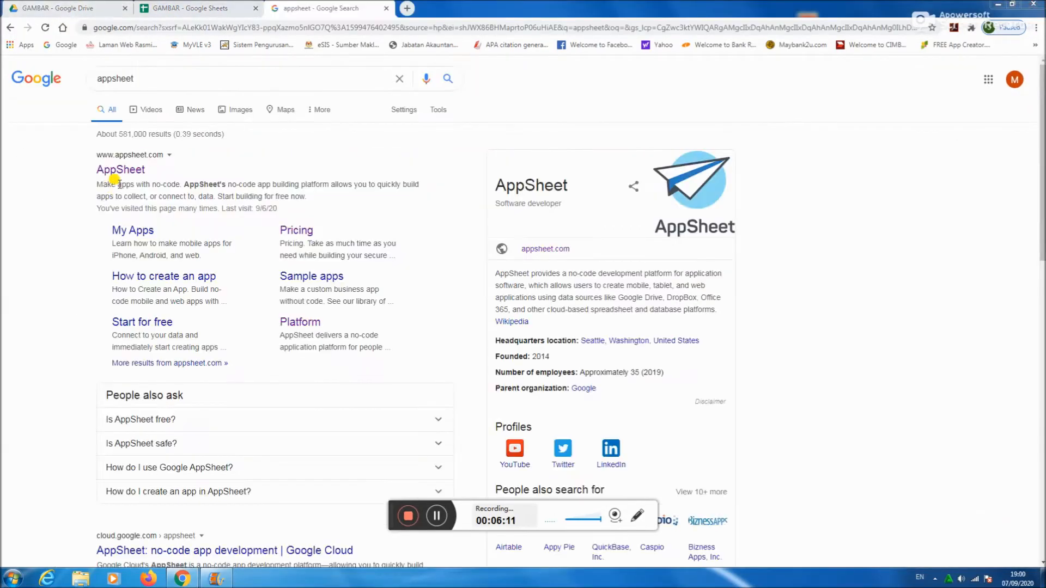
Step: Open the AppSheet website, sign in with the Google account used for the Drive files, and allow AppSheet access to Drive and spreadsheets
left_click(121, 169)
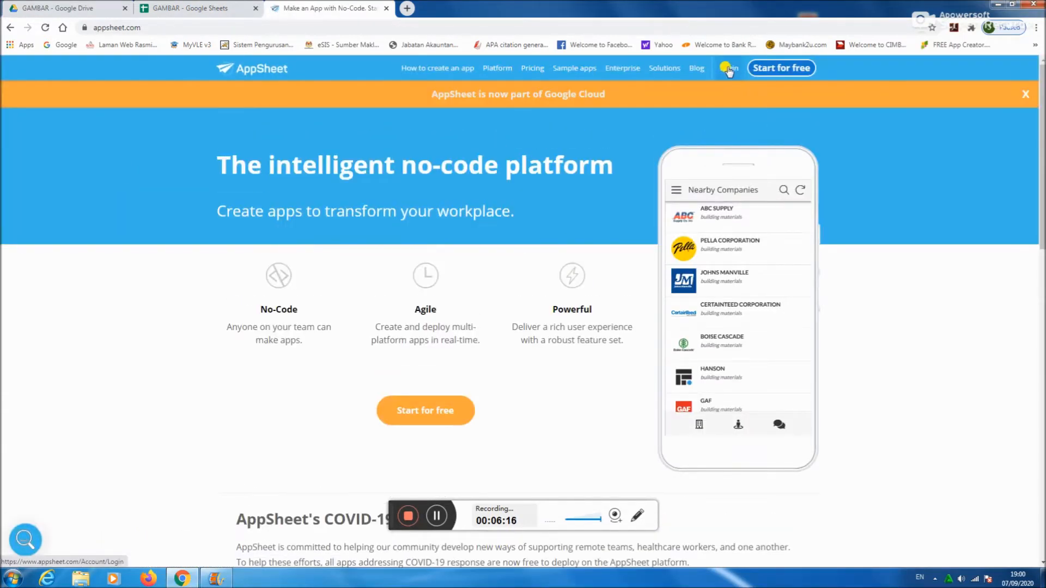
left_click(728, 69)
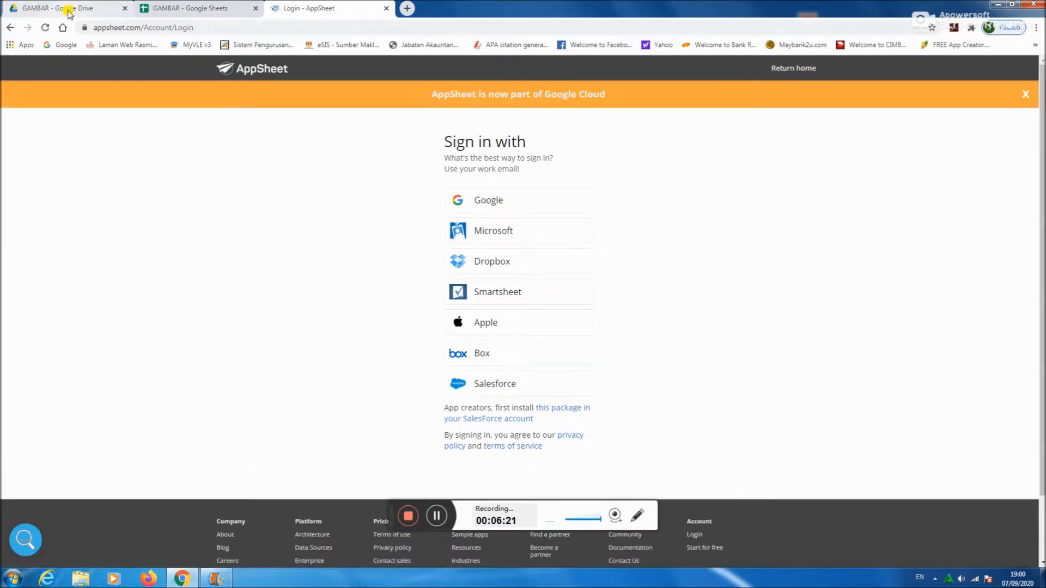
left_click(64, 8)
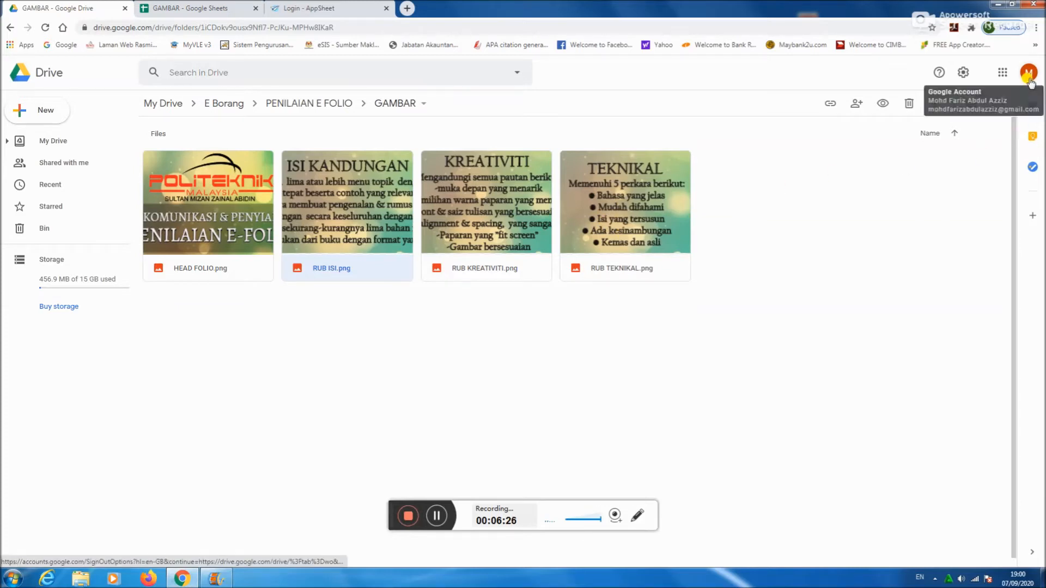
left_click(332, 8)
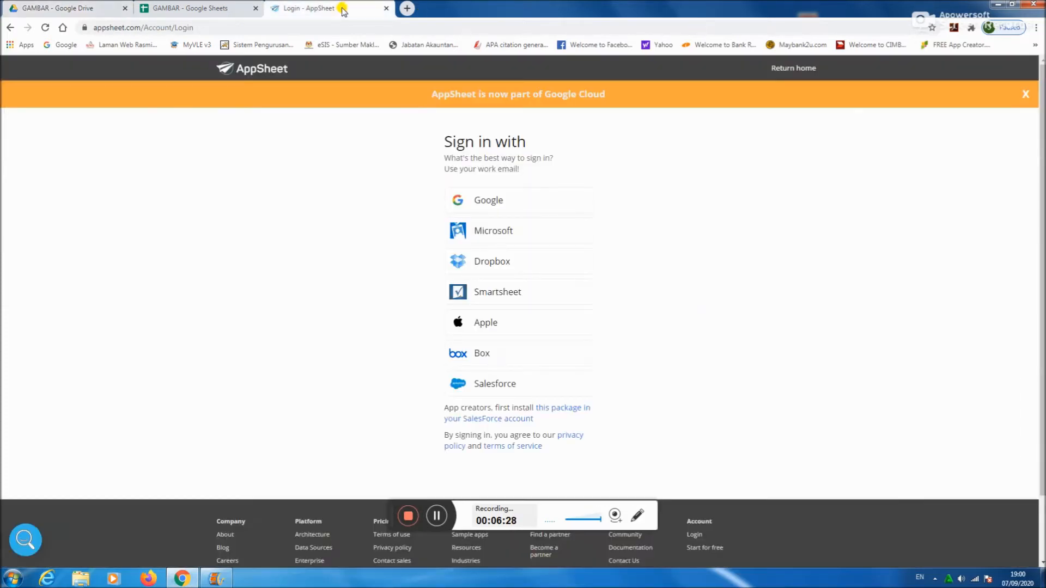
left_click(492, 197)
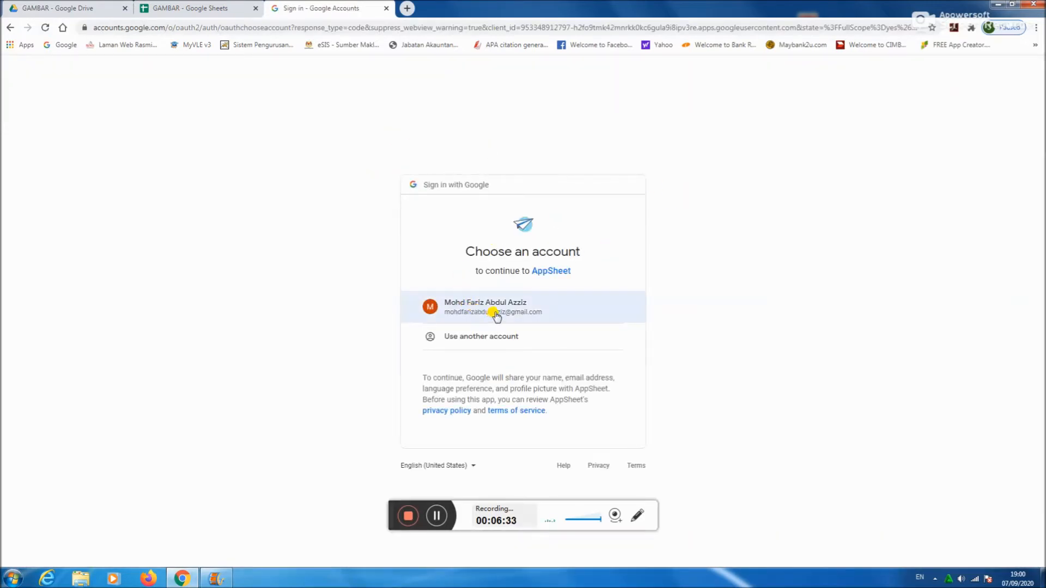
left_click(496, 315)
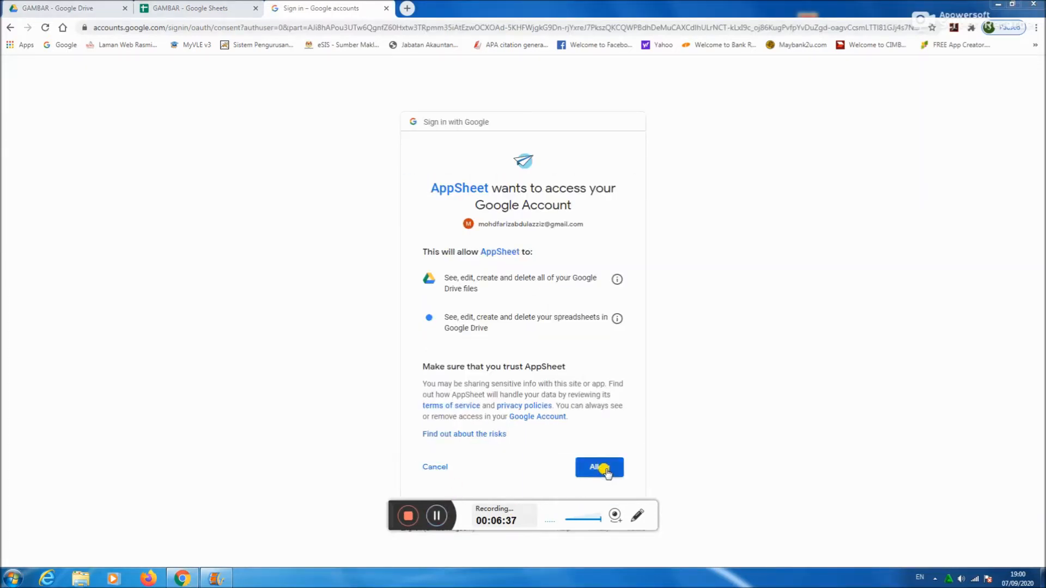
left_click(584, 469)
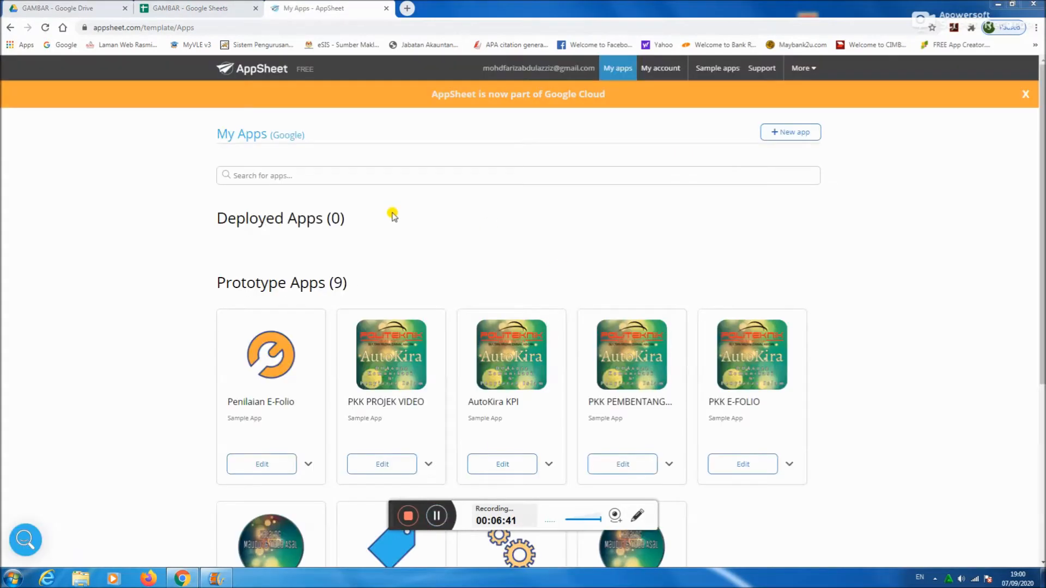
Step: Create a new app from existing data named PENILAIAN E-FOLIO, category Education & Training, using the PENILAIAN E-FOLIO spreadsheet from Drive
left_click(798, 133)
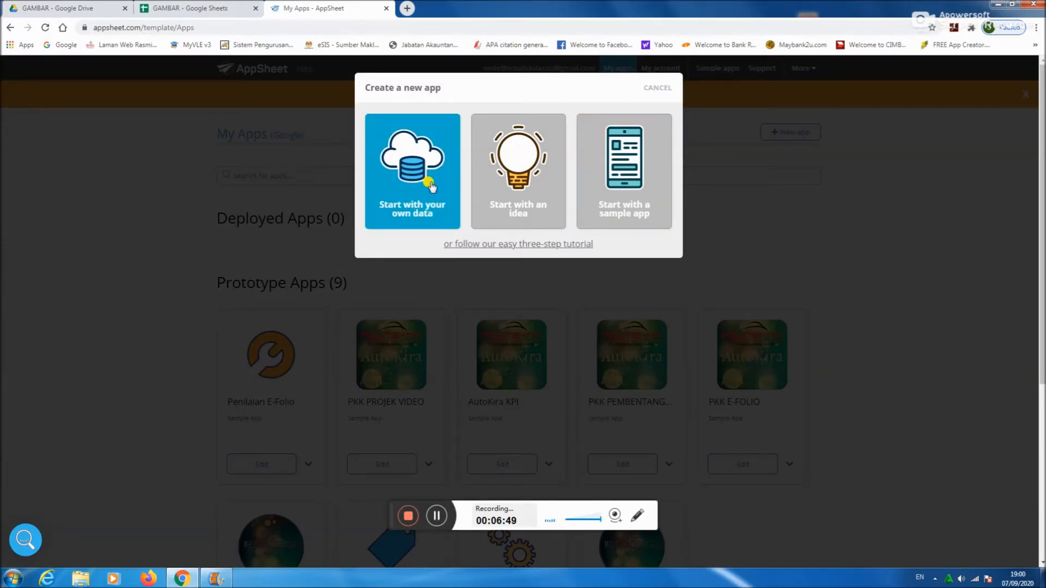
left_click(86, 9)
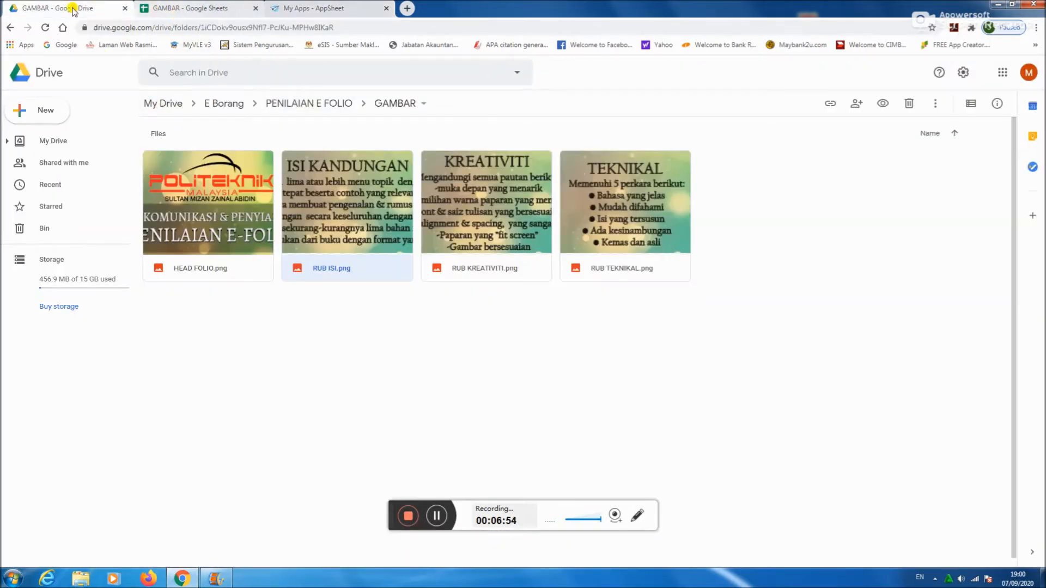
left_click(269, 105)
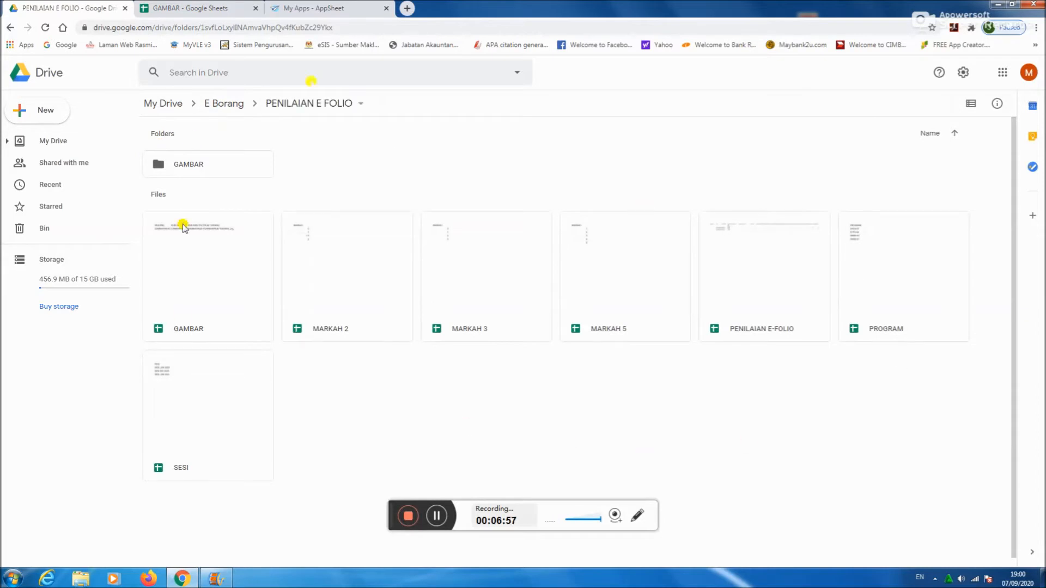
left_click(319, 12)
left_click(420, 158)
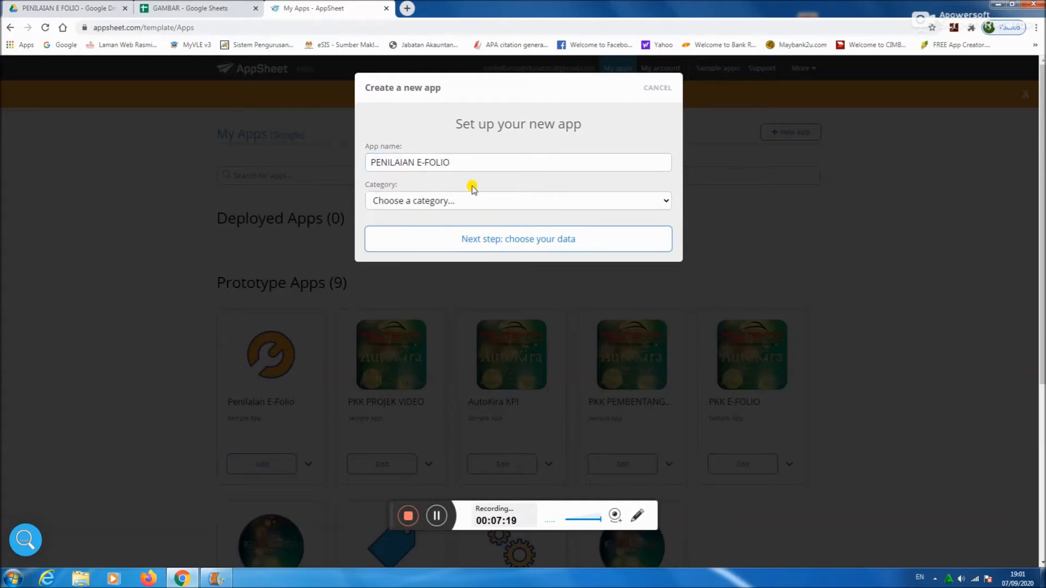
left_click(469, 200)
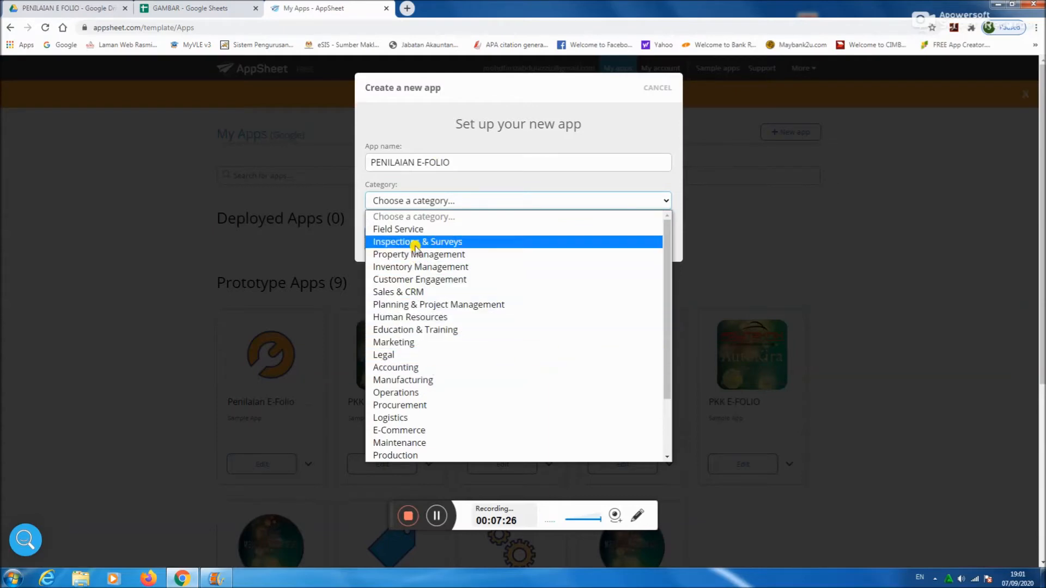
left_click(419, 330)
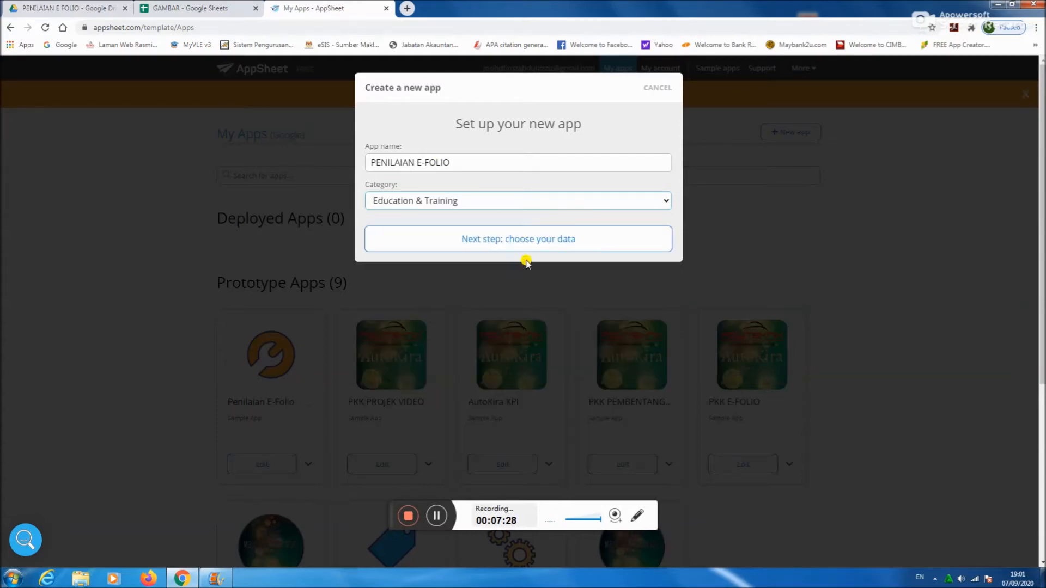
left_click(524, 240)
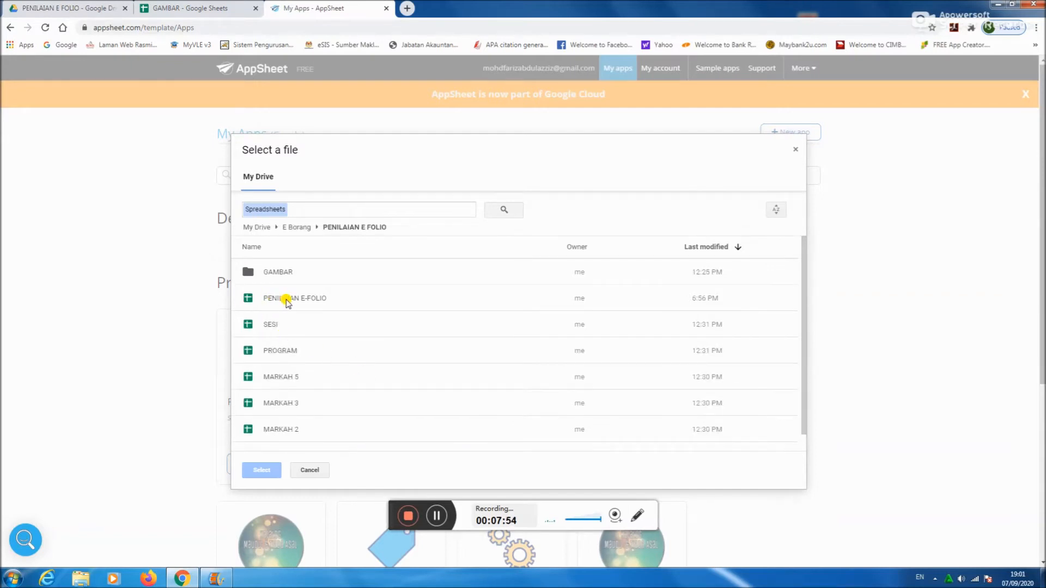
double_click(287, 300)
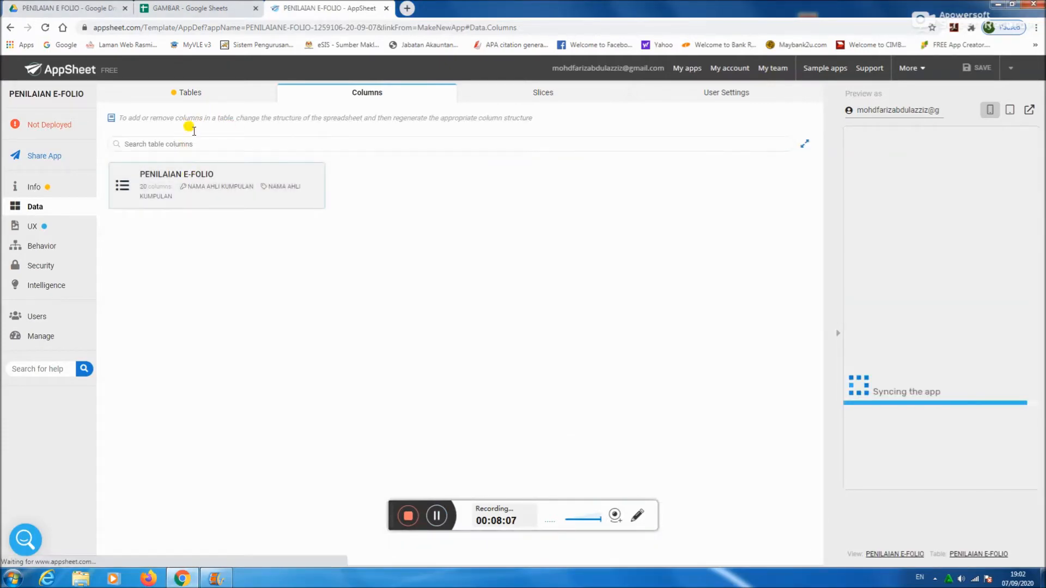
Step: Add a table from the SESI spreadsheet in Drive's E Borang > PENILAIAN E FOLIO folder and name the table SESI
left_click(195, 95)
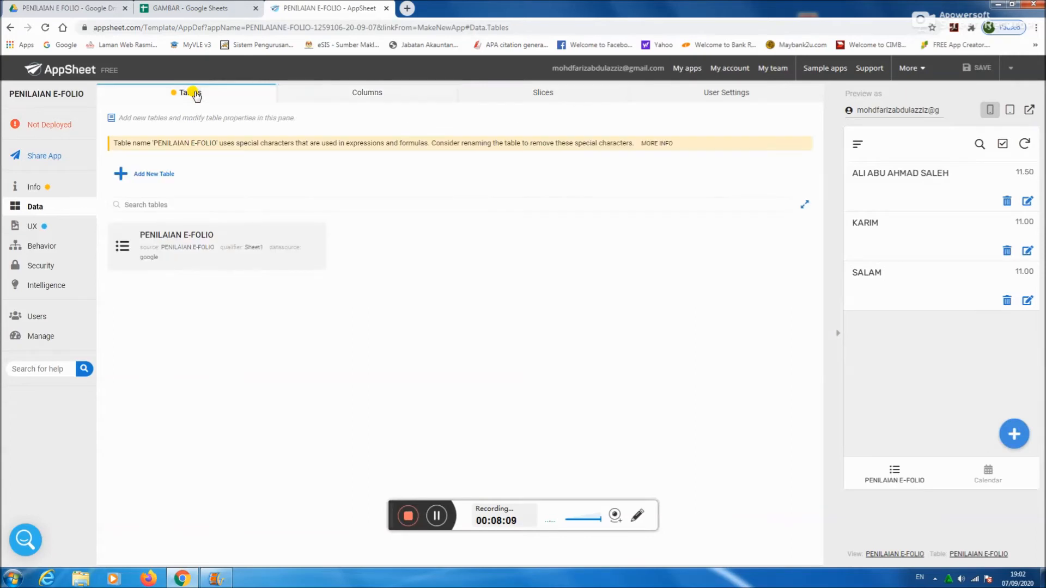
left_click(149, 179)
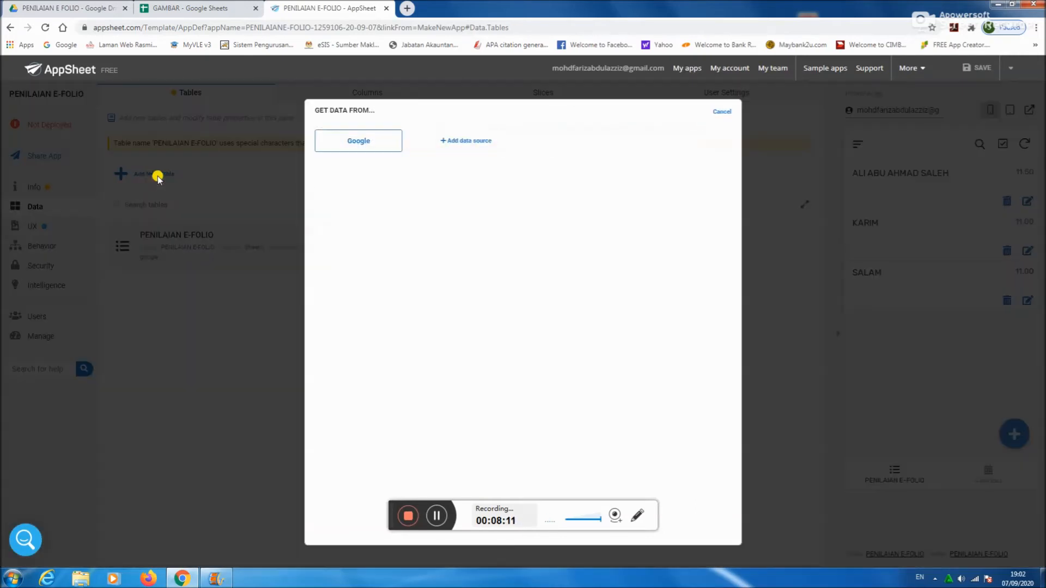
left_click(349, 142)
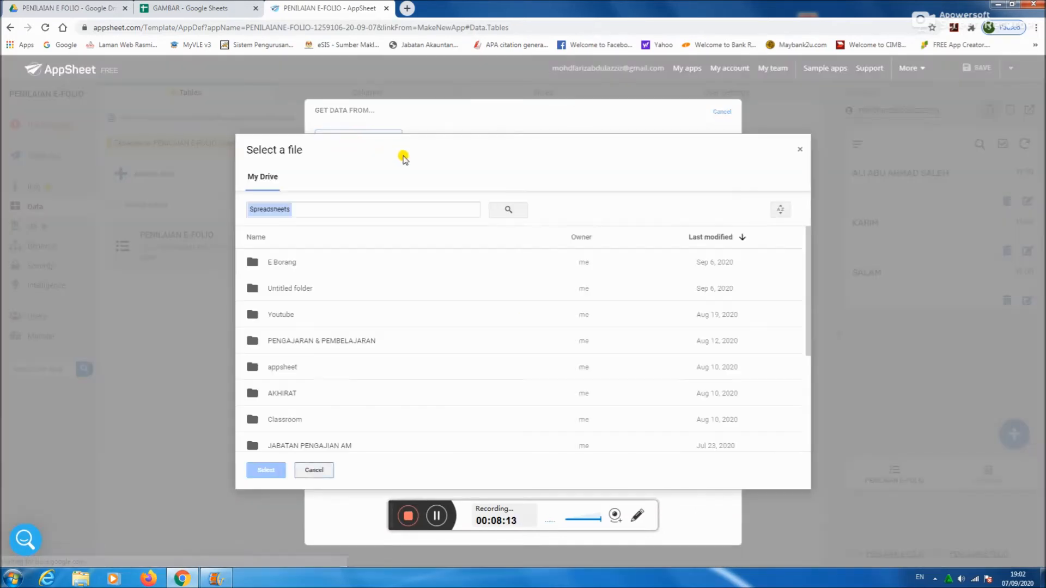
double_click(279, 263)
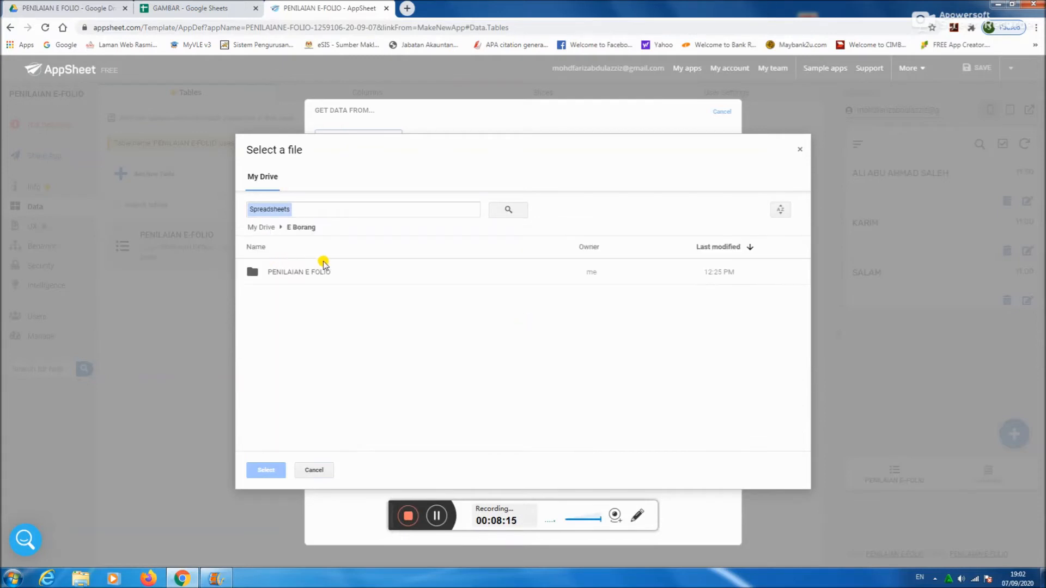
double_click(300, 273)
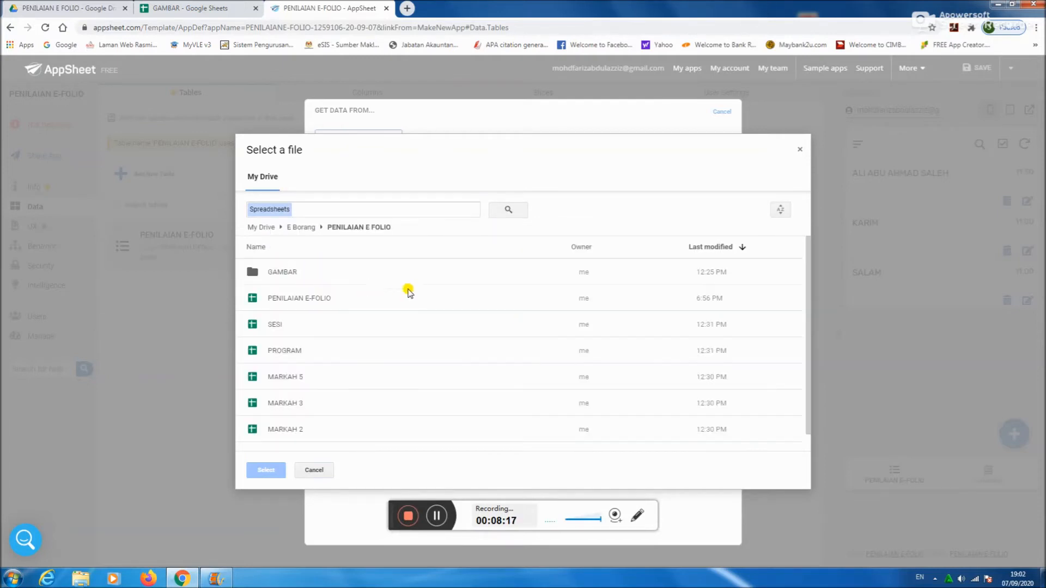
double_click(276, 327)
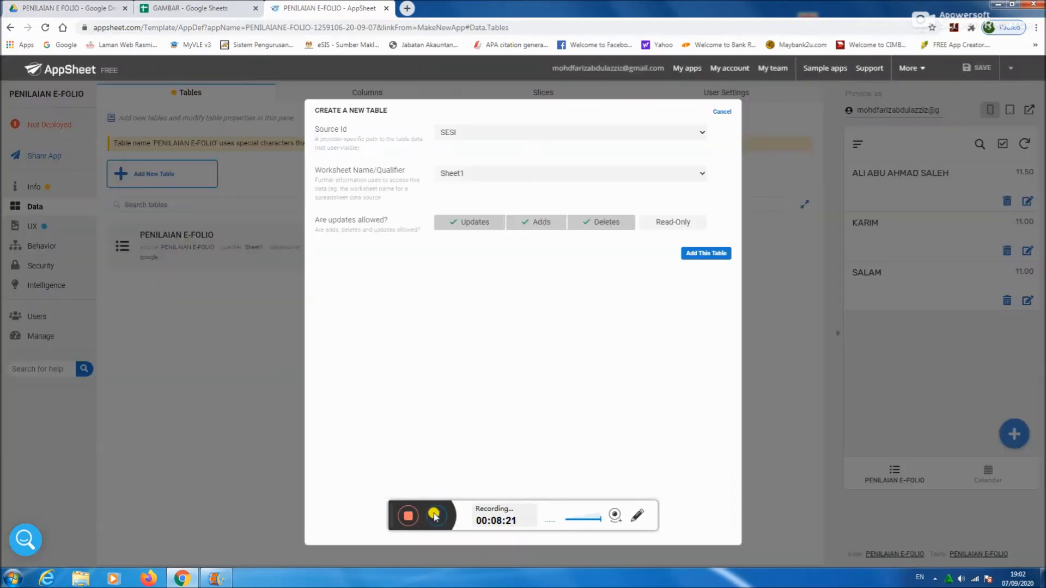
left_click(703, 254)
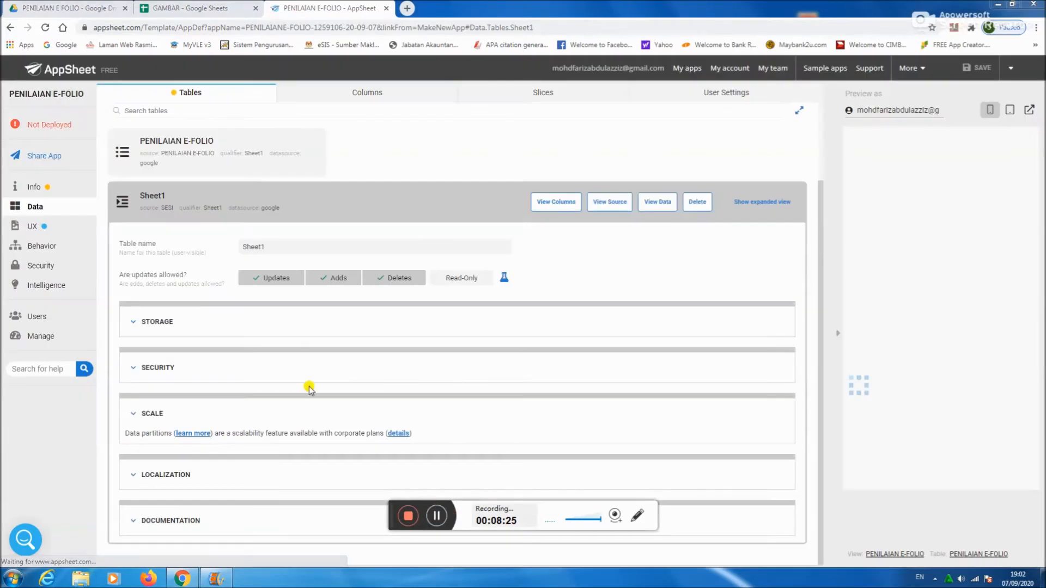
double_click(247, 242)
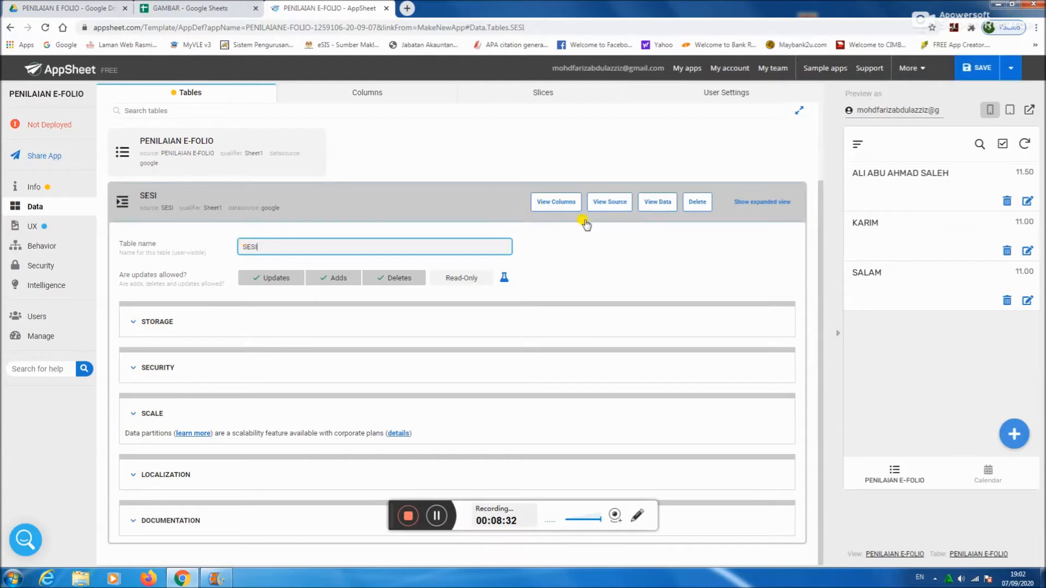
Step: Add a table from the PROGRAM spreadsheet in Drive, allowing updates, adds and deletes, and name the table PROGRAM
left_click(357, 201)
left_click(150, 183)
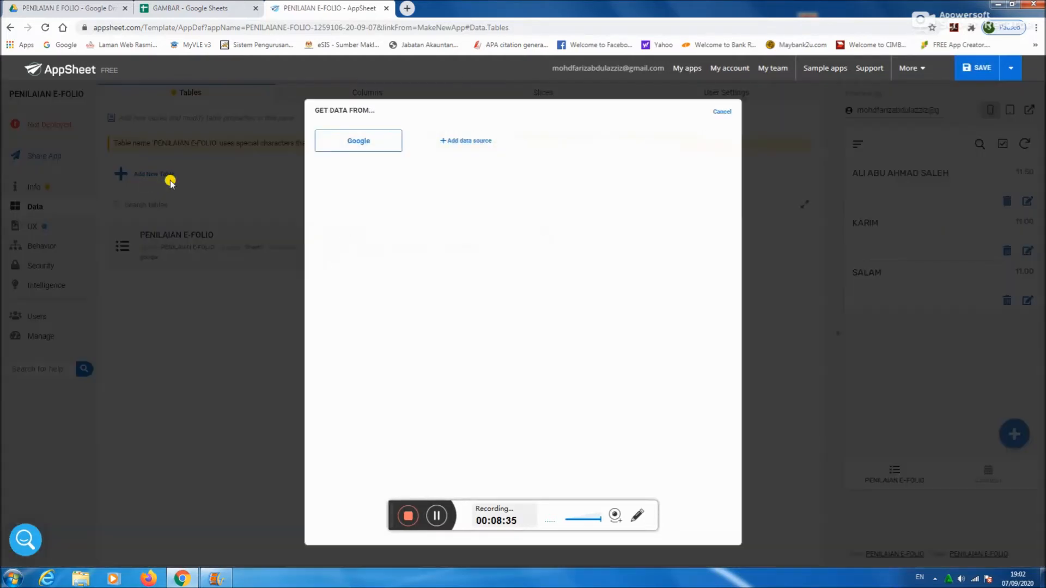
left_click(350, 147)
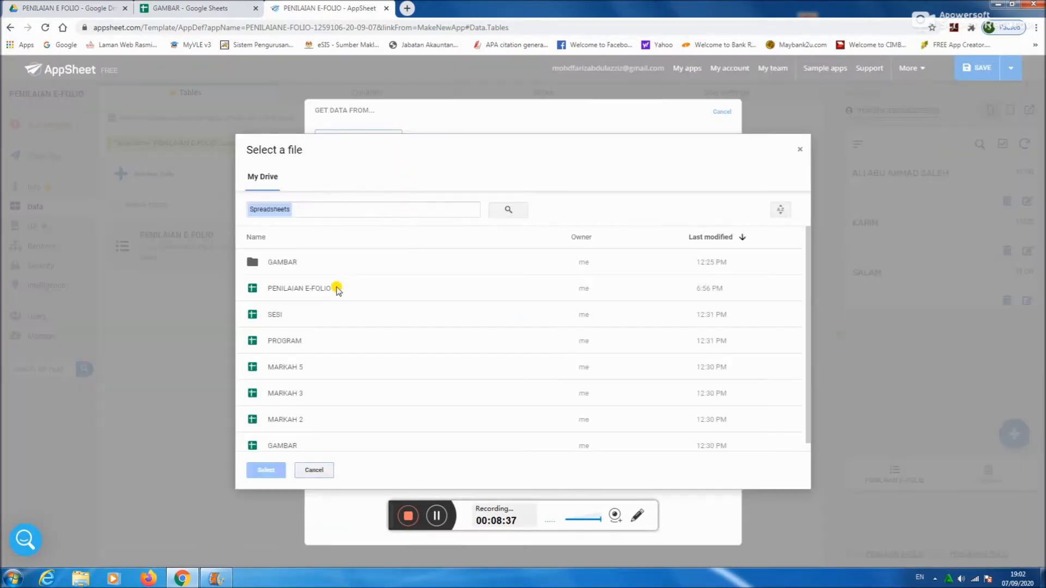
double_click(283, 344)
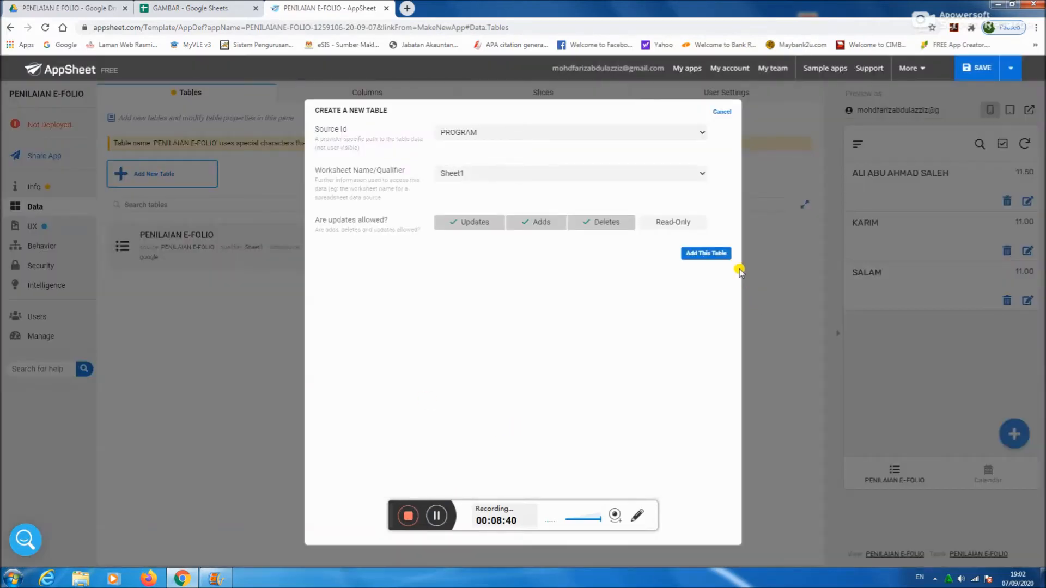
left_click(707, 252)
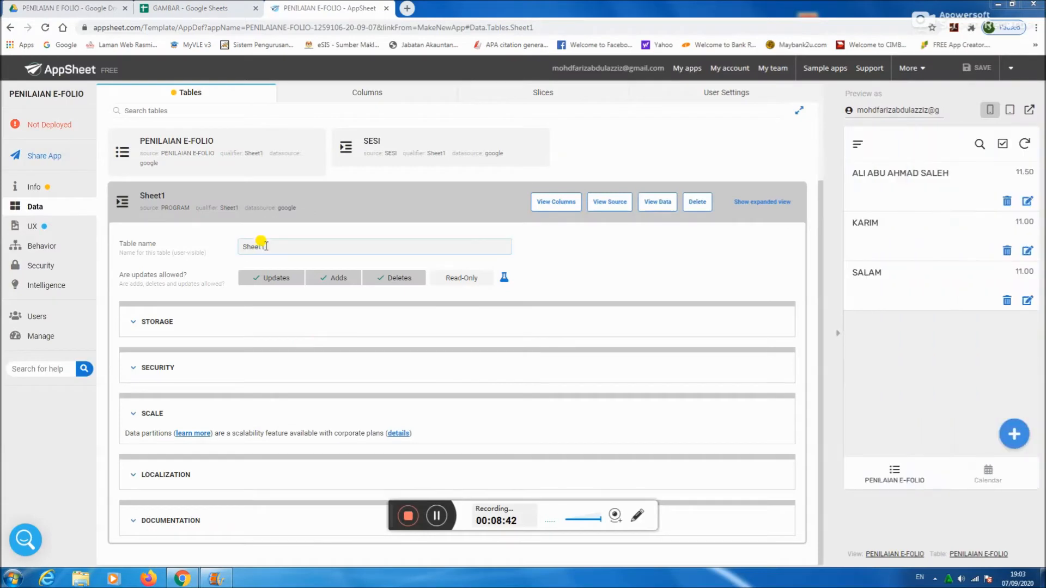
left_click_drag(265, 247, 236, 250)
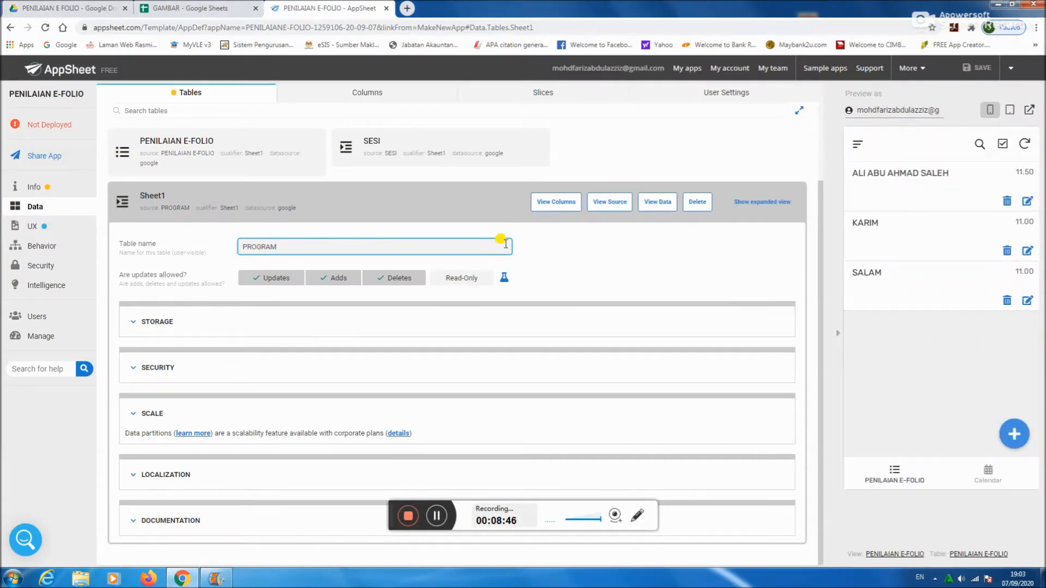
left_click(397, 206)
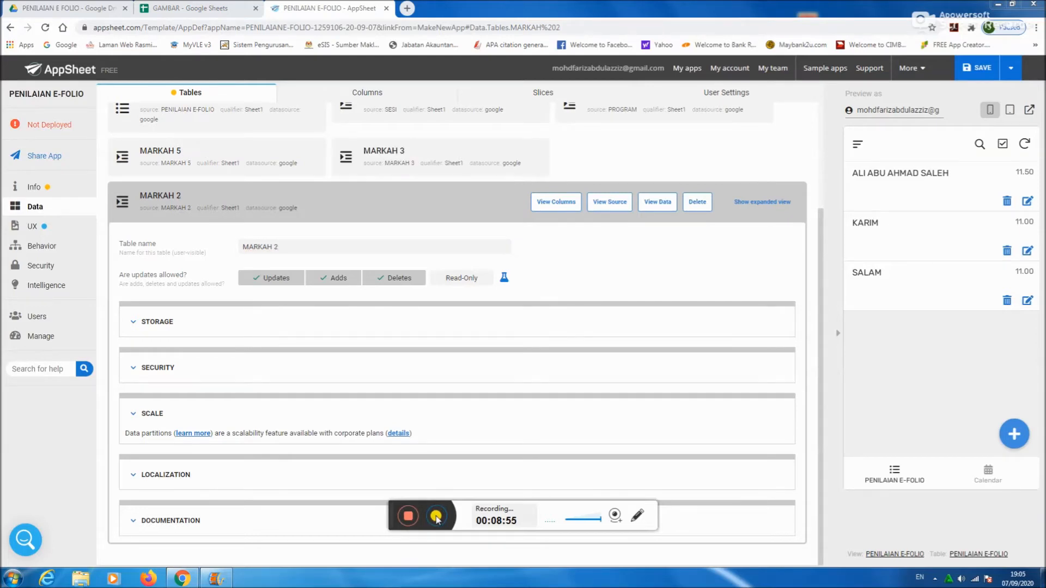
Step: Add a table from the GAMBAR spreadsheet in Drive, name the table GAMBAR, and save the app
left_click(402, 214)
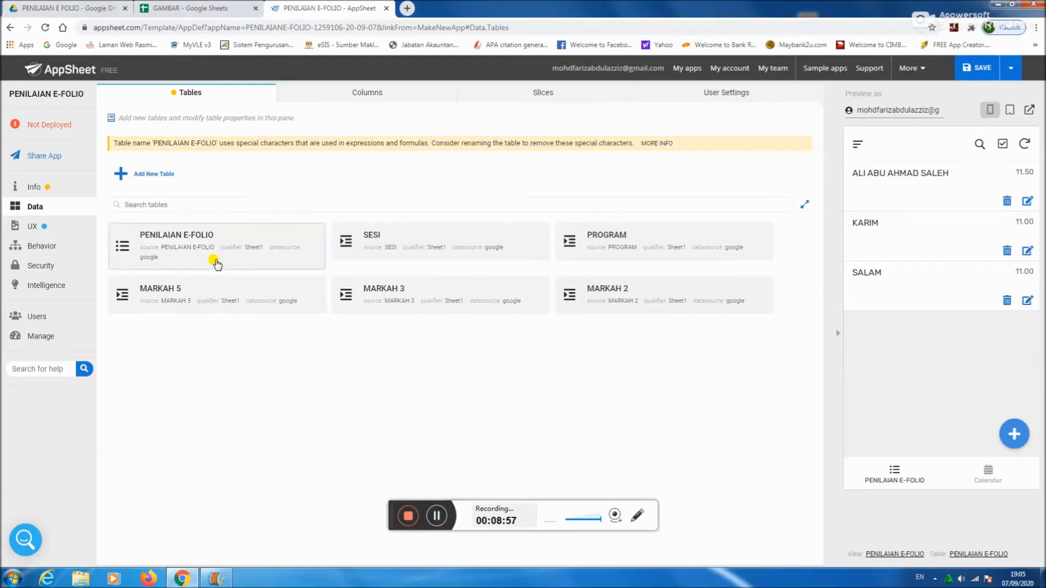
left_click(151, 175)
left_click(338, 141)
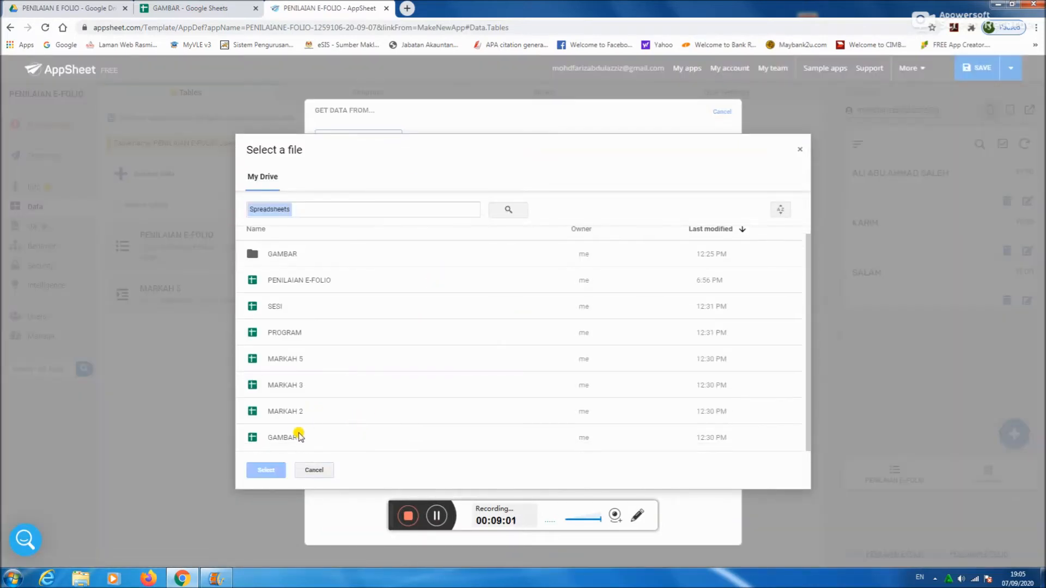
double_click(283, 439)
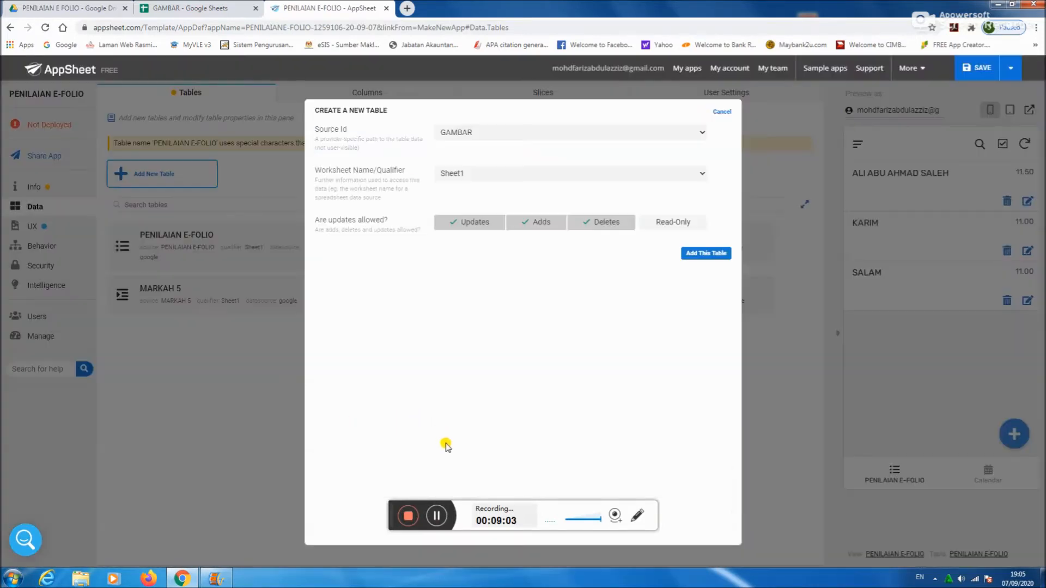
left_click(703, 253)
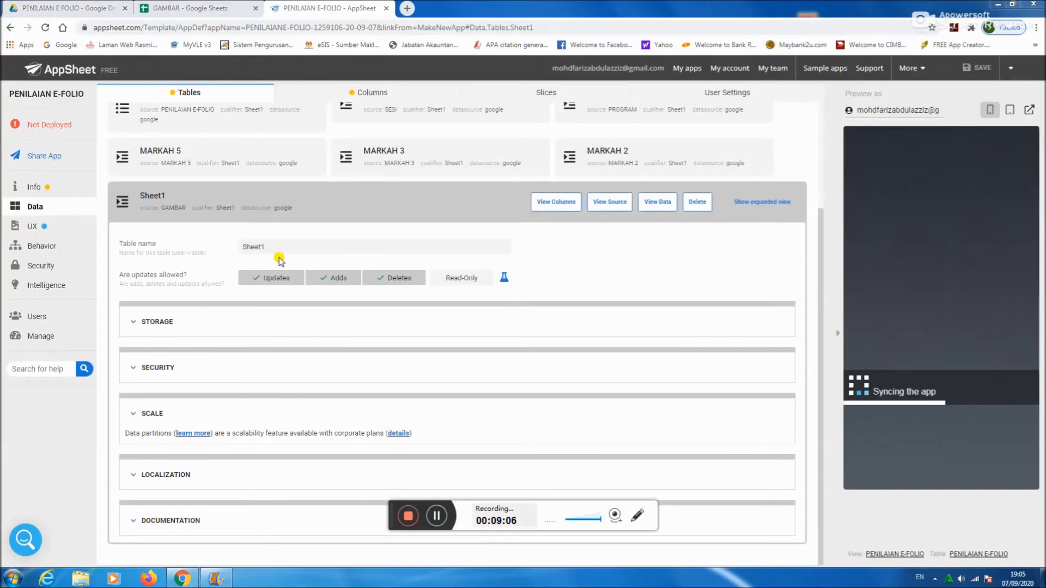
left_click_drag(268, 248, 230, 251)
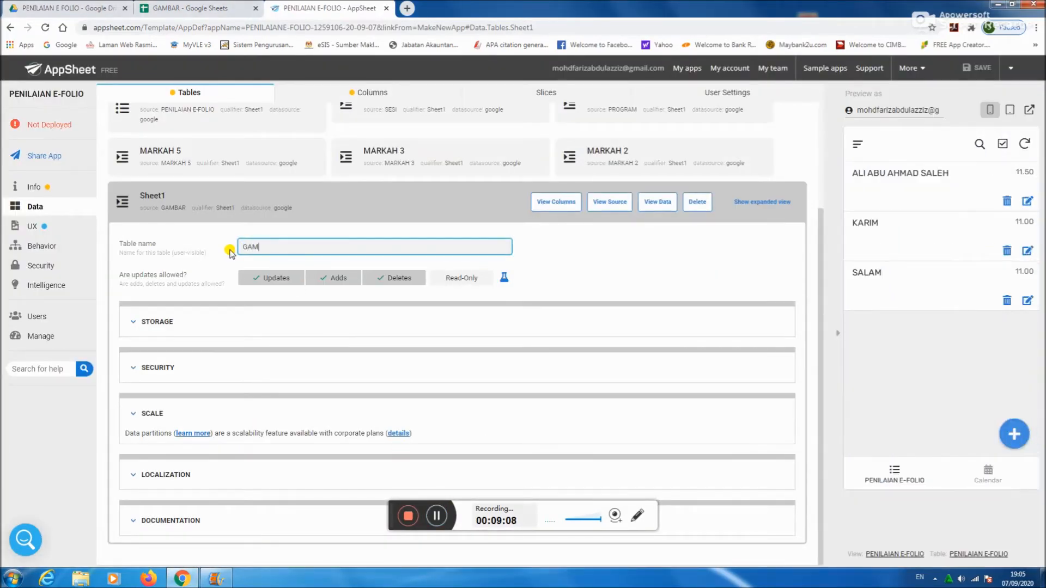
type("GAMBAR")
left_click(227, 207)
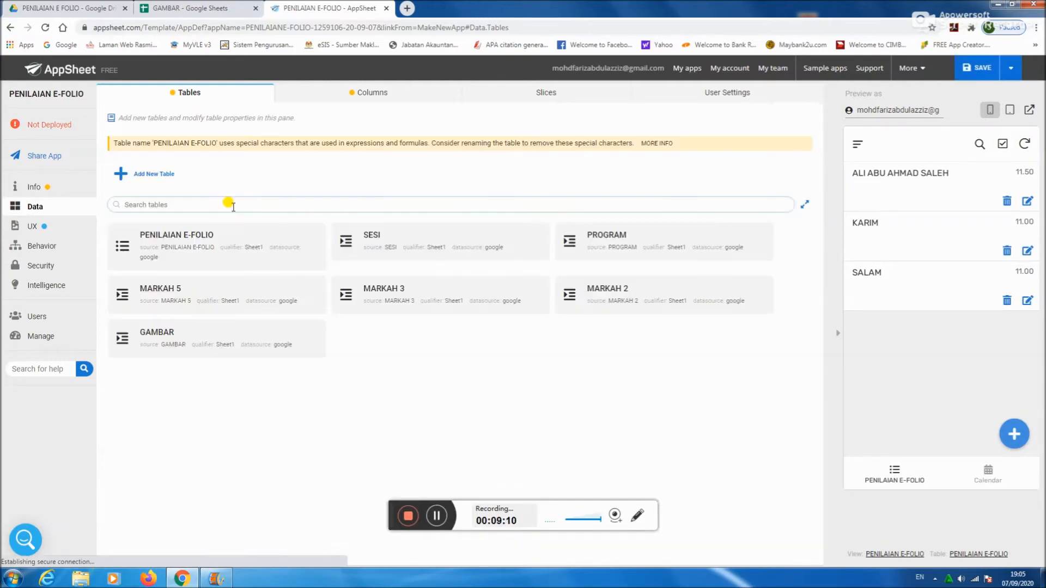
left_click(973, 70)
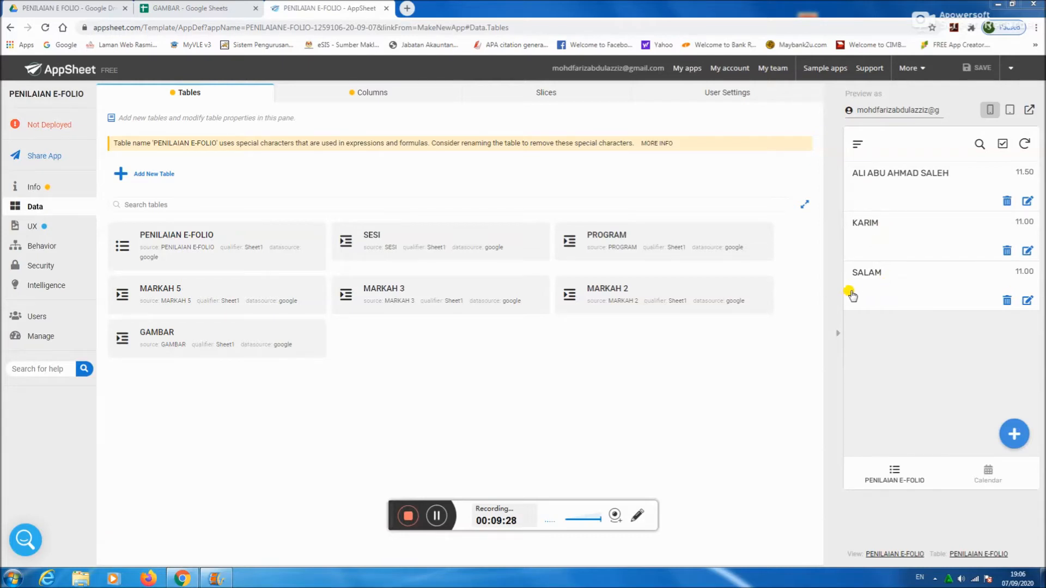
Step: Delete the Calendar view from the app's primary views
left_click(27, 227)
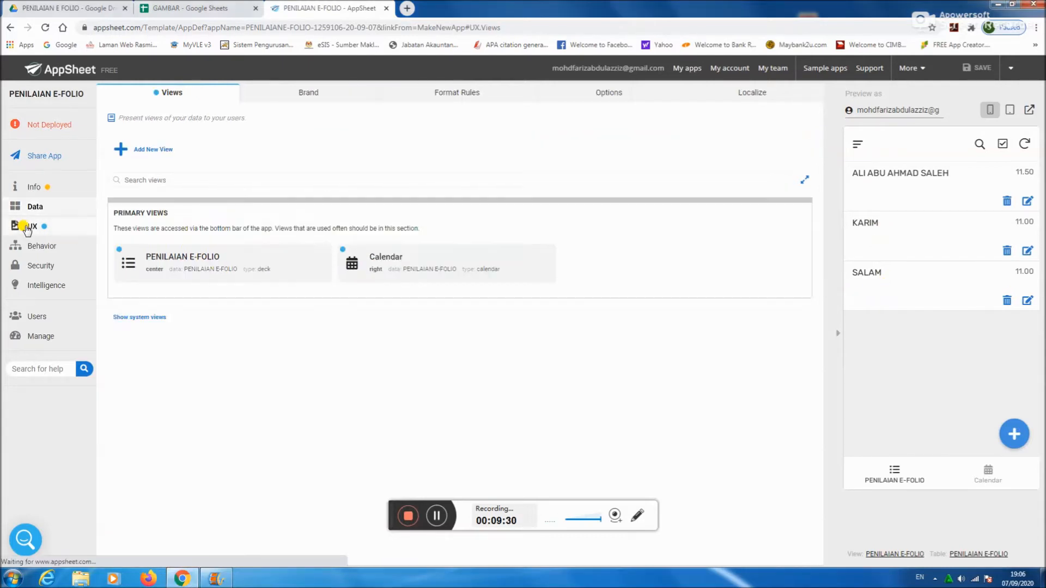
left_click(402, 273)
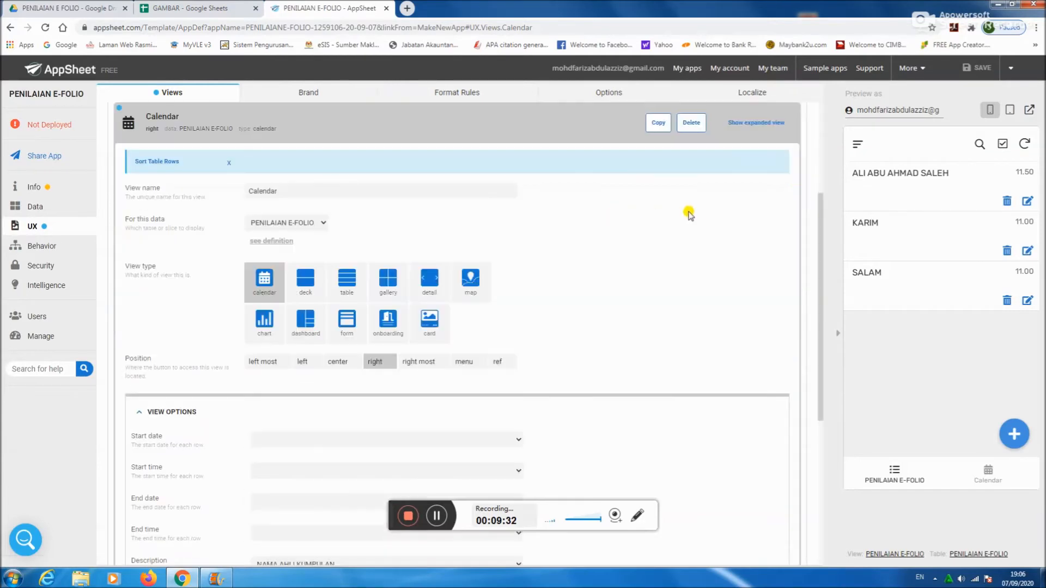
left_click(687, 123)
left_click(691, 124)
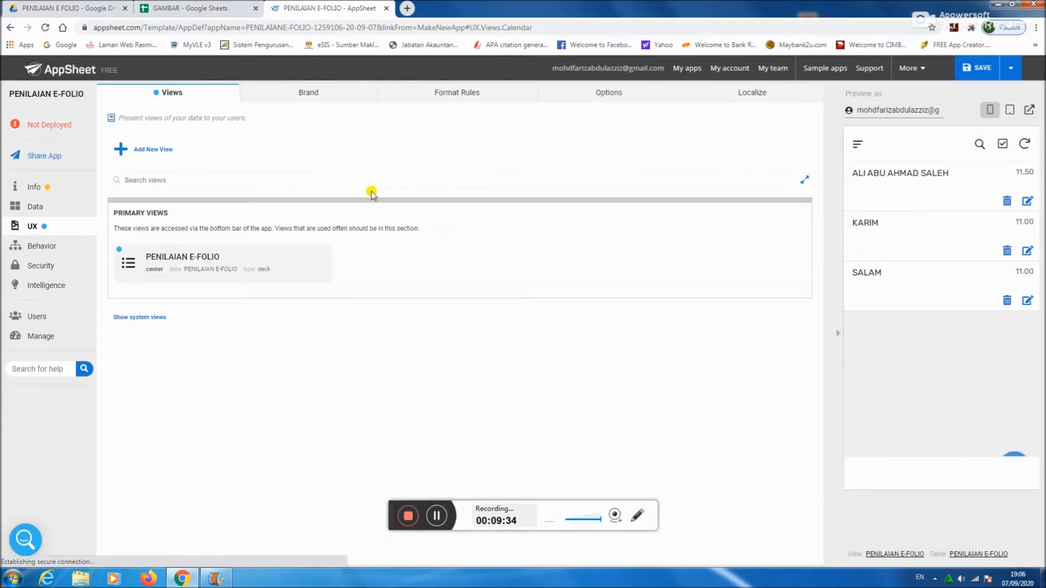
Step: Change the PENILAIAN E-FOLIO view to the table type and sort its rows by SESI and PROGRAM, both ascending
left_click(173, 270)
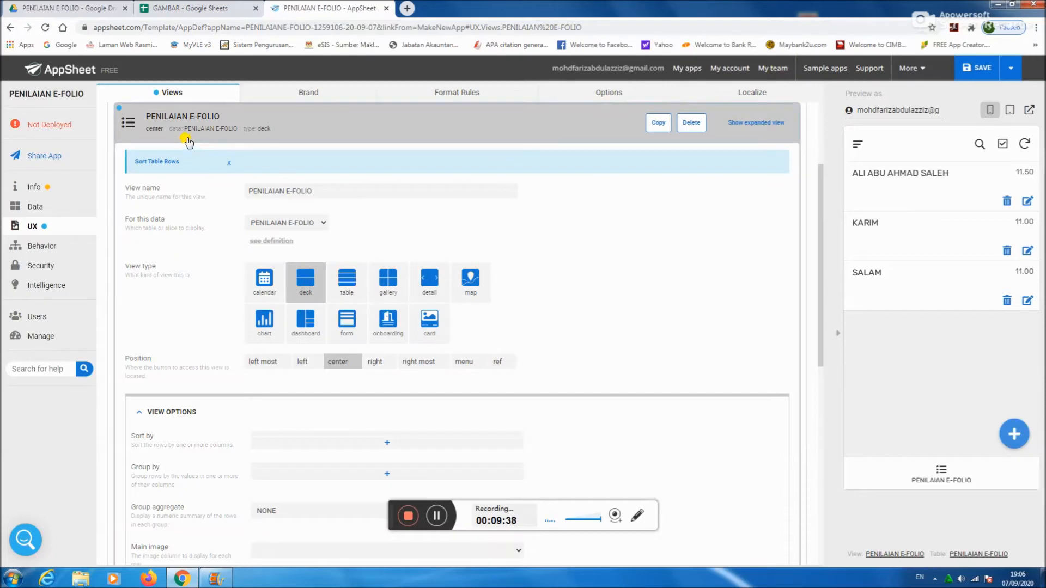
left_click(347, 283)
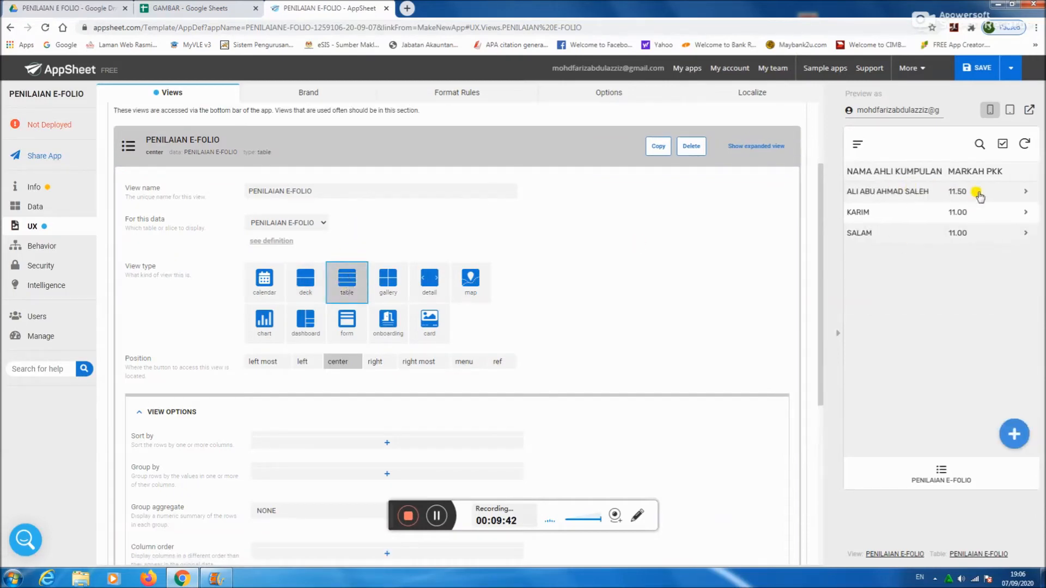
scroll(561, 321, "down", 3)
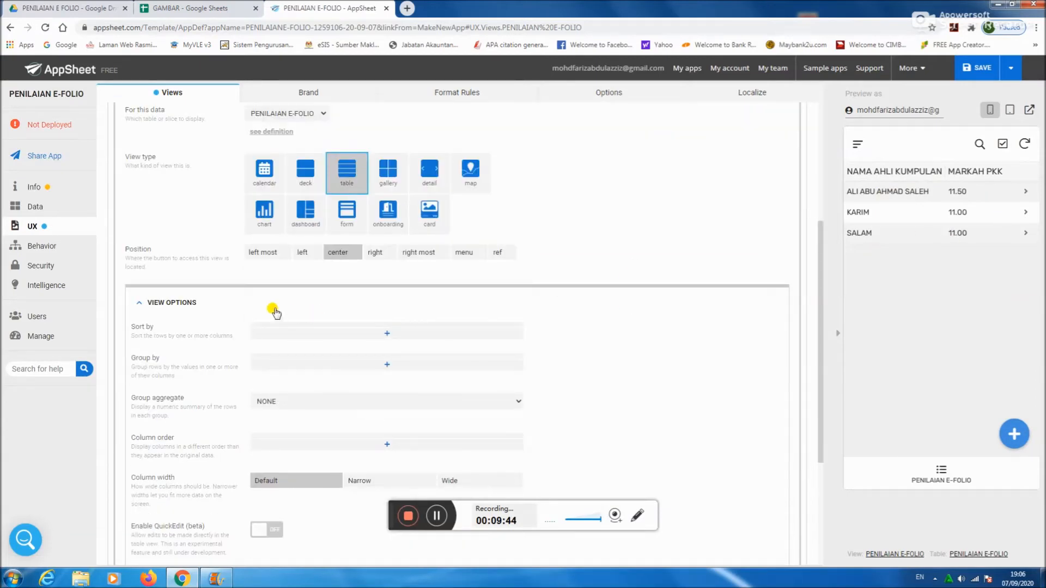
left_click(365, 334)
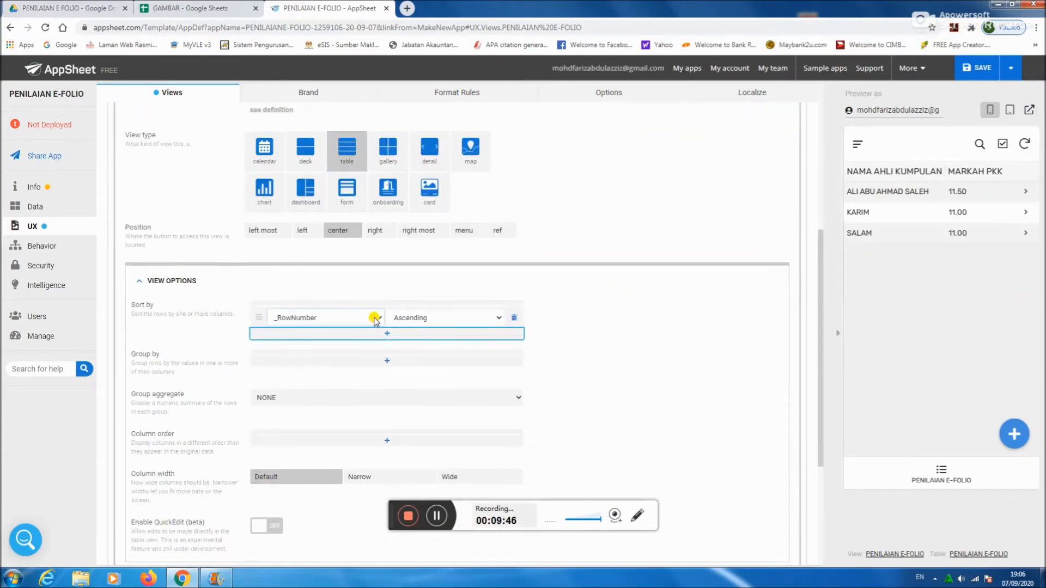
left_click(374, 318)
left_click(345, 350)
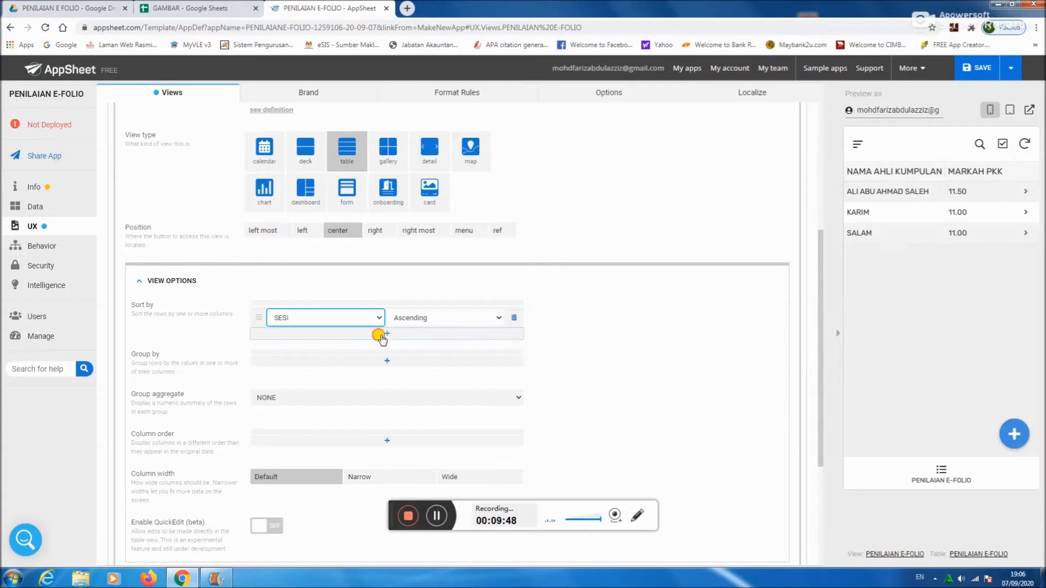
left_click(378, 334)
left_click(376, 321)
left_click(332, 349)
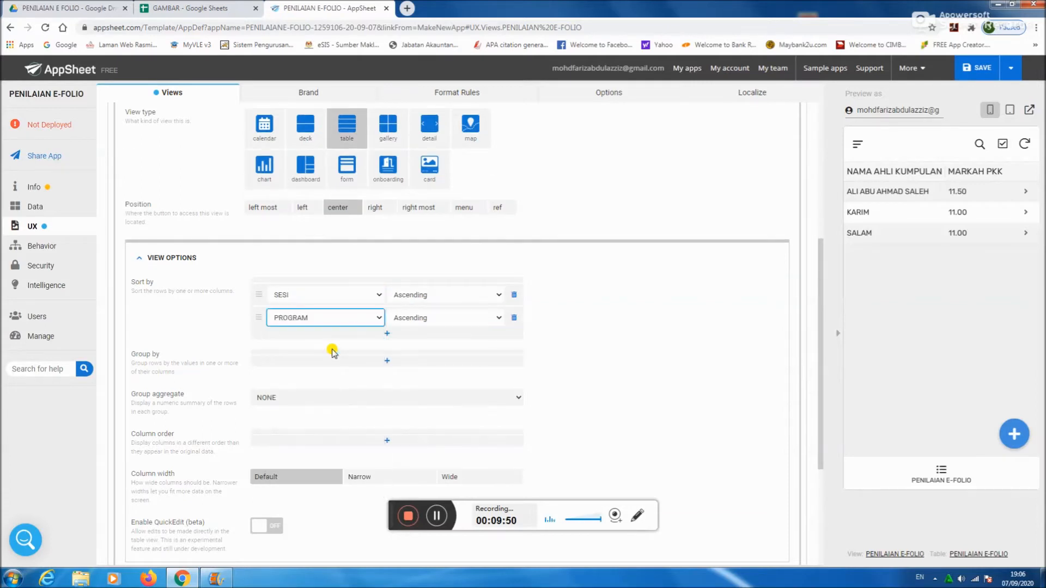
Step: Group the PENILAIAN E-FOLIO view's rows by SESI and PROGRAM, both ascending
scroll(360, 338, "down", 2)
left_click(388, 252)
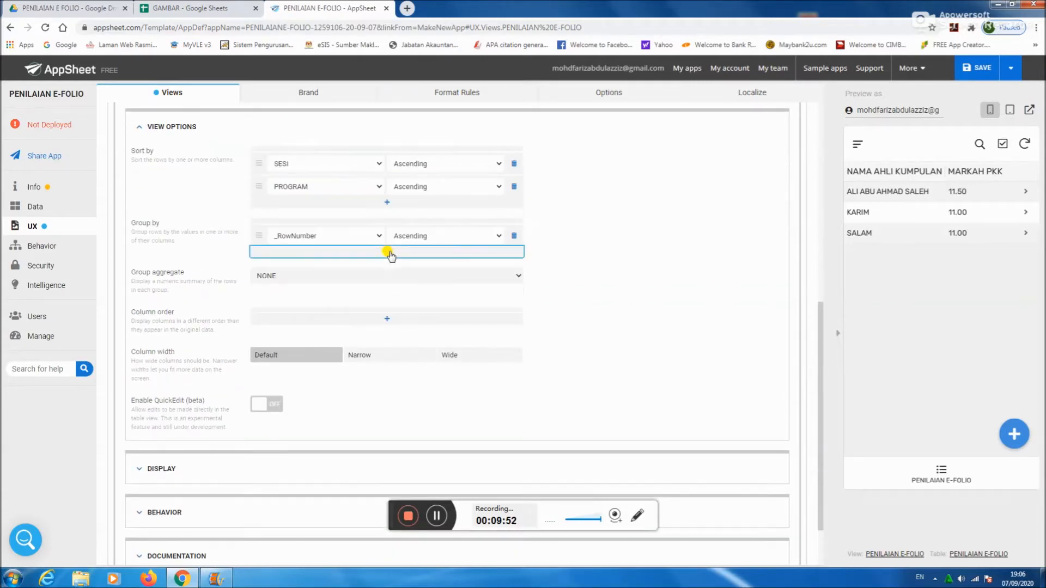
left_click(378, 236)
left_click(344, 266)
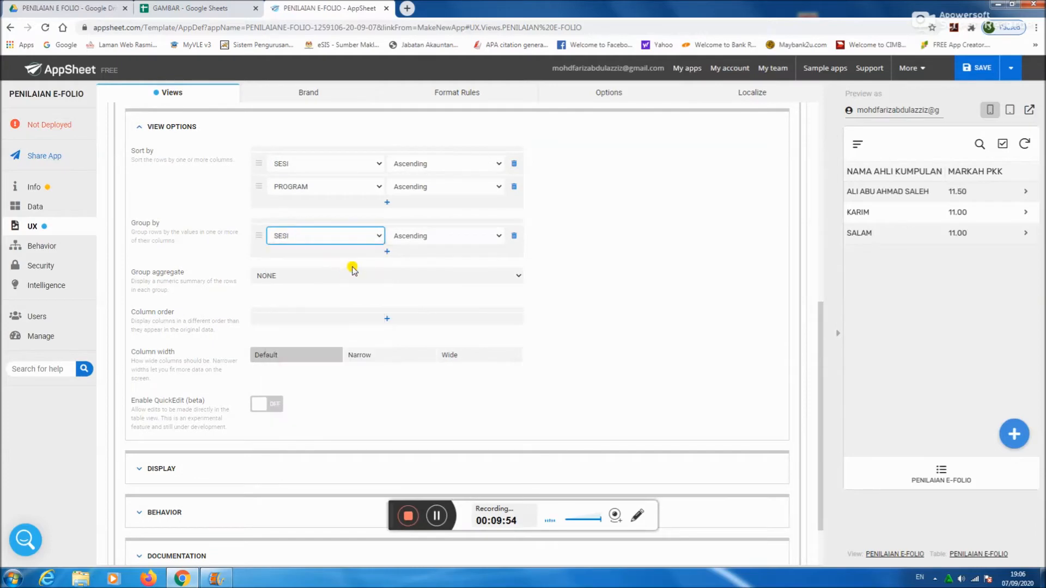
left_click(384, 251)
left_click(375, 238)
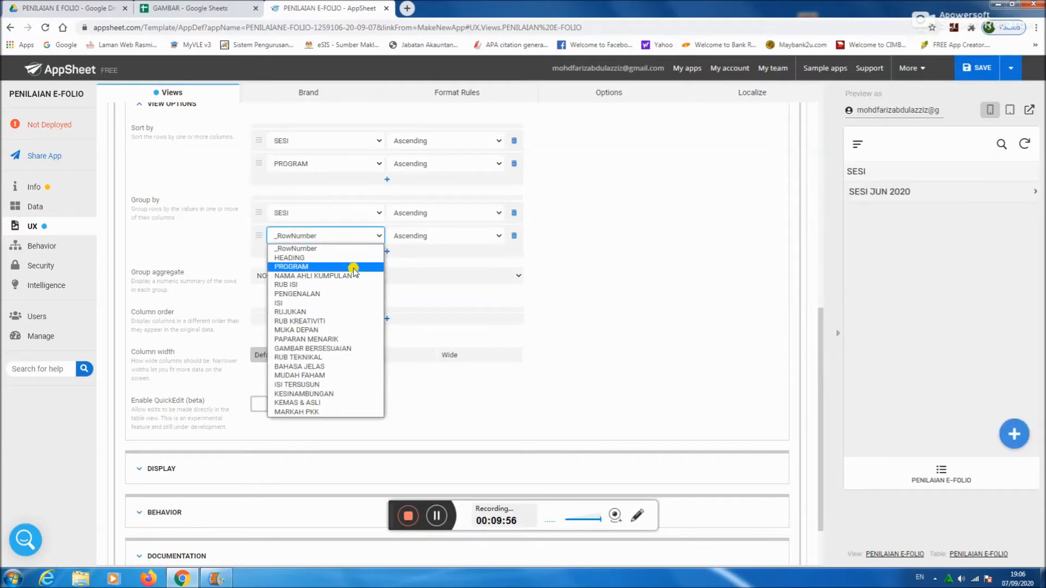
left_click(355, 266)
Step: Set the PENILAIAN E-FOLIO view's column order to NAMA AHLI KUMPULAN followed by MARKAH PKK
left_click(381, 317)
left_click(384, 307)
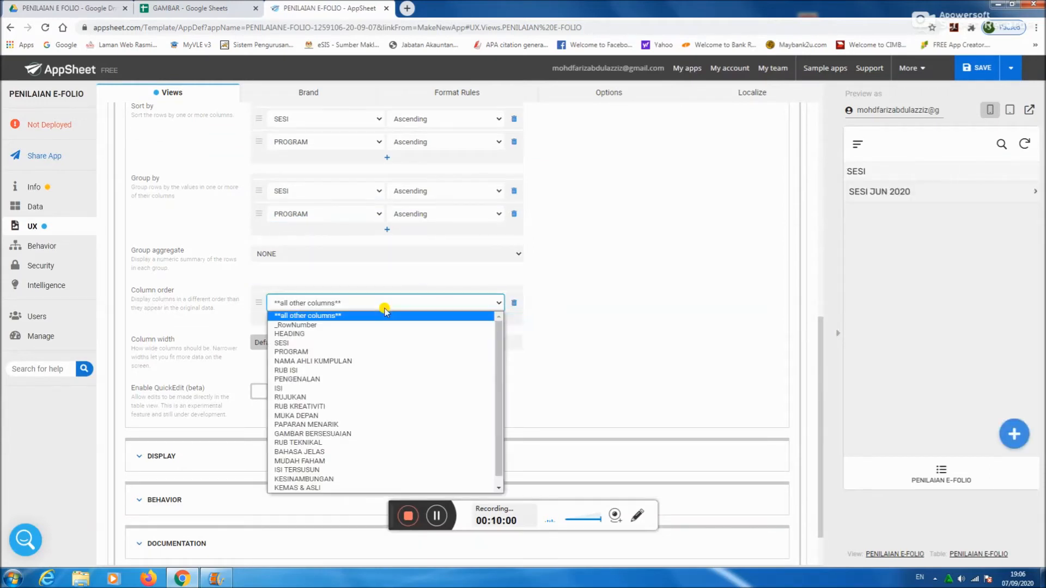
left_click(364, 361)
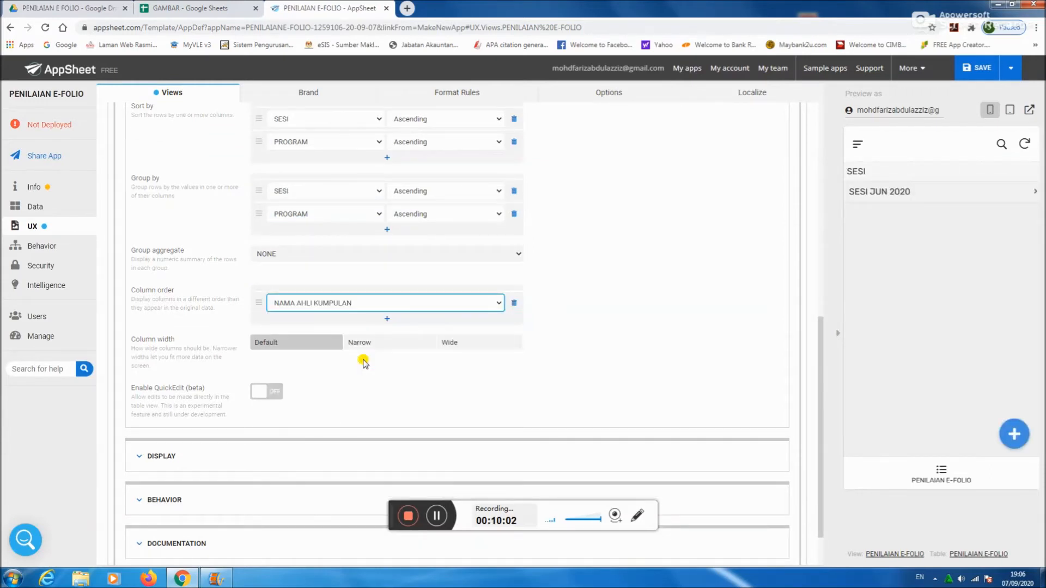
left_click(389, 271)
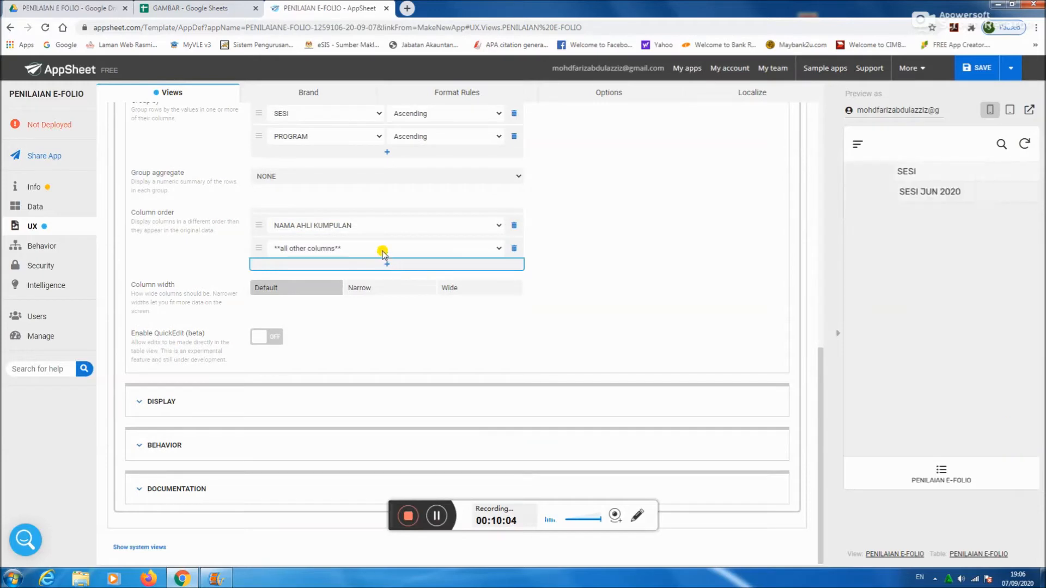
left_click(382, 250)
left_click(318, 433)
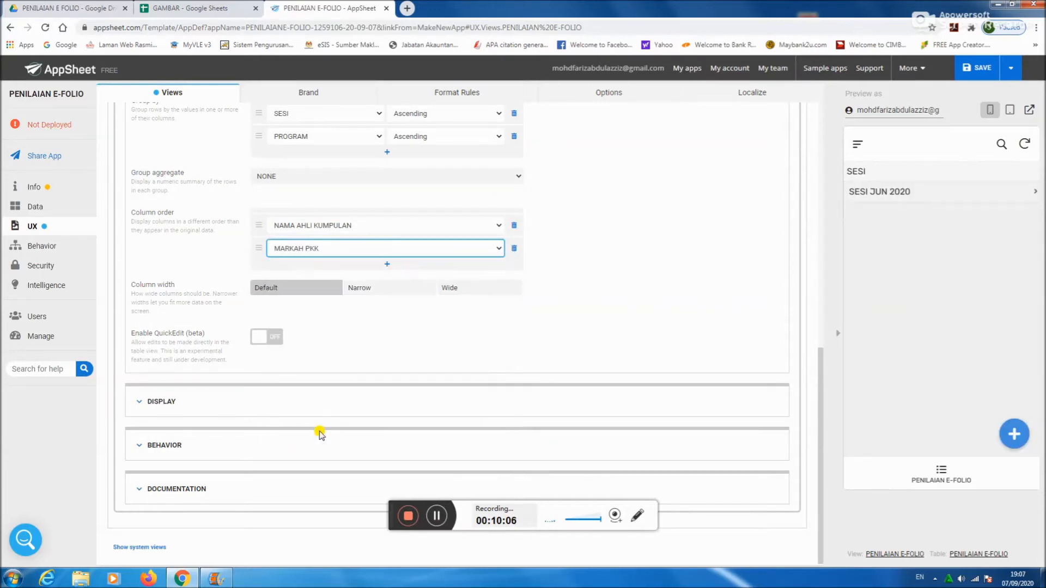
Step: Set the PENILAIAN E-FOLIO view's display icon to the solid bolt
left_click(163, 402)
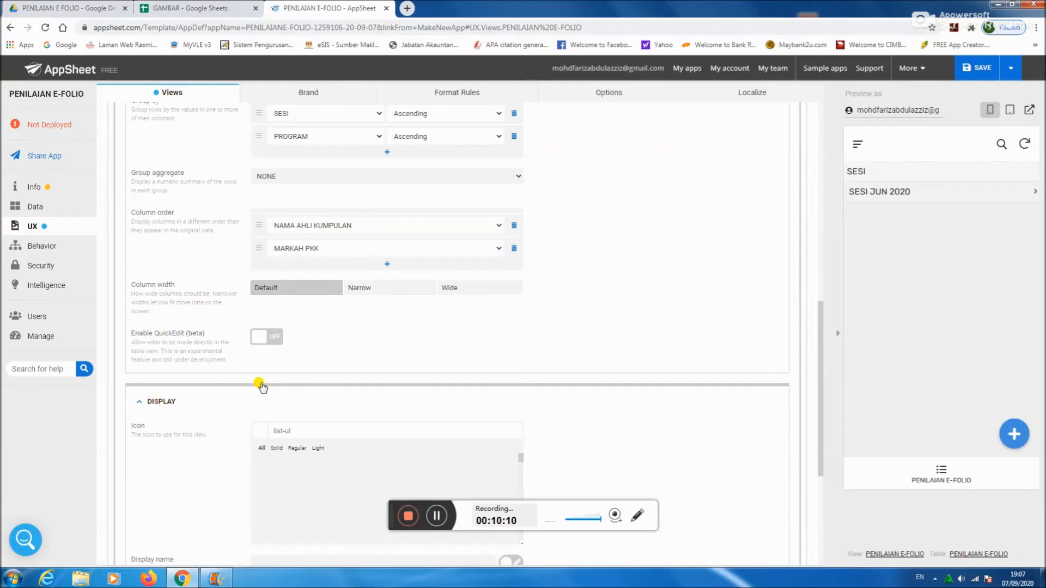
scroll(272, 386, "down", 4)
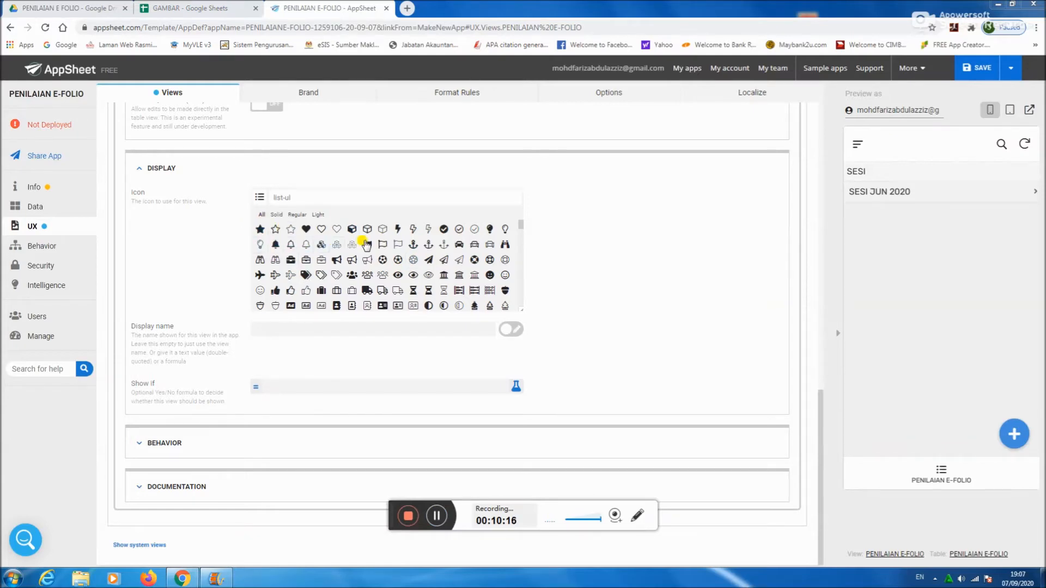
left_click(398, 231)
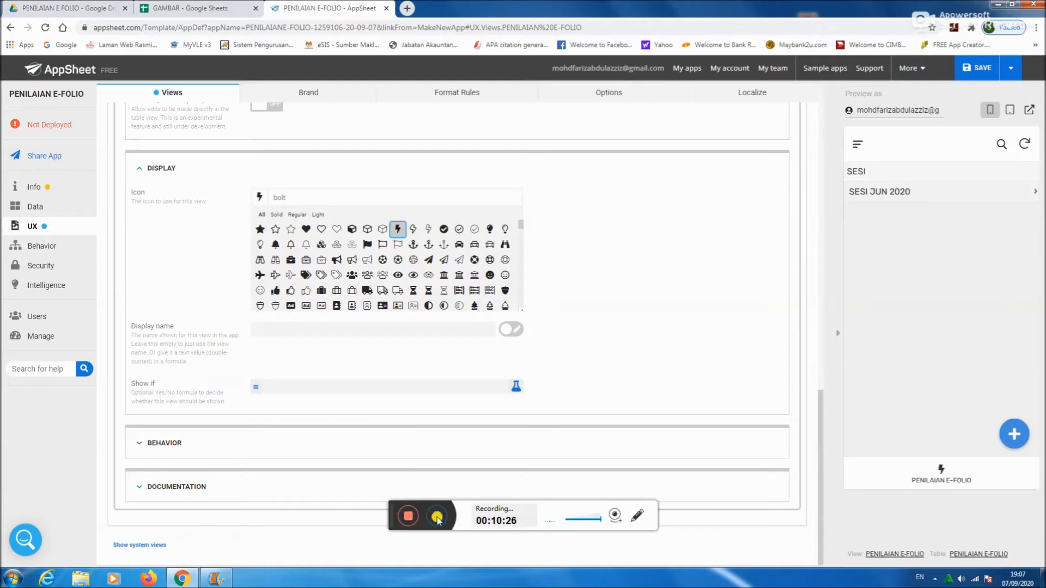
Step: Set the app's brand to the dark theme with orange as the primary color
left_click(308, 94)
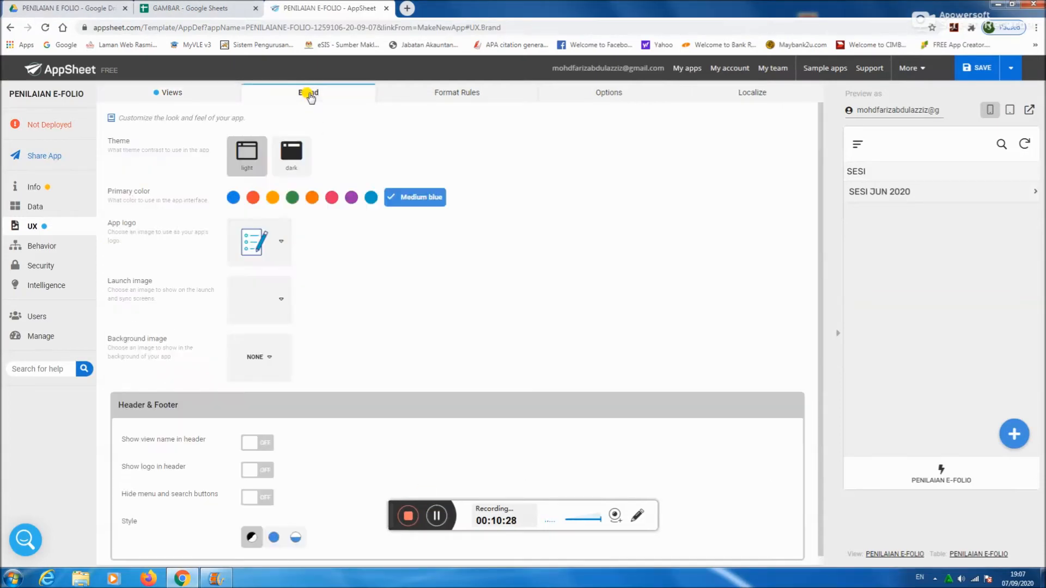
left_click(292, 158)
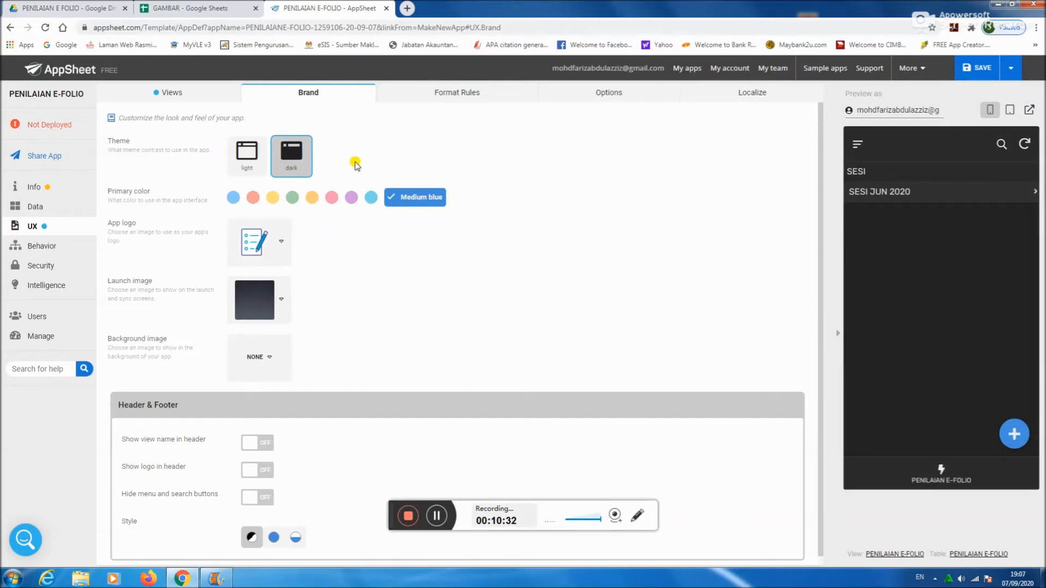
left_click(311, 199)
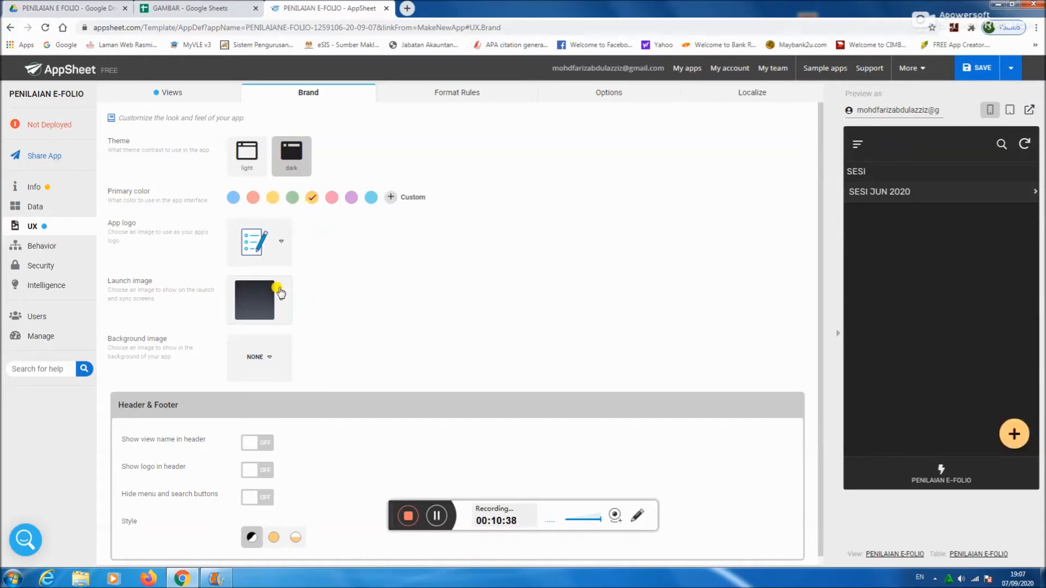
Step: Set the app logo to the orange wrench image and leave the launch and background images as they are
left_click(280, 251)
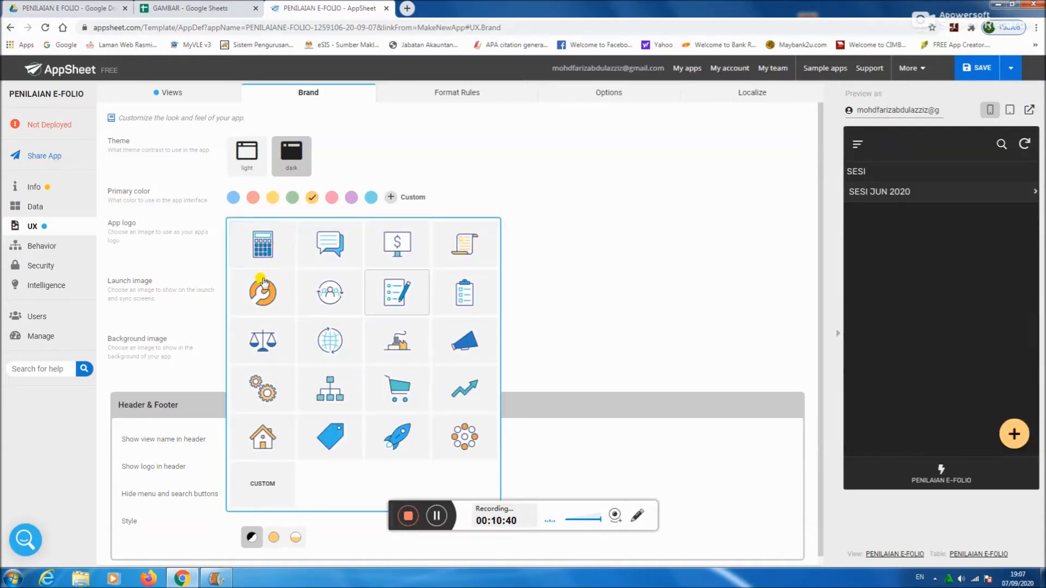
left_click(261, 227)
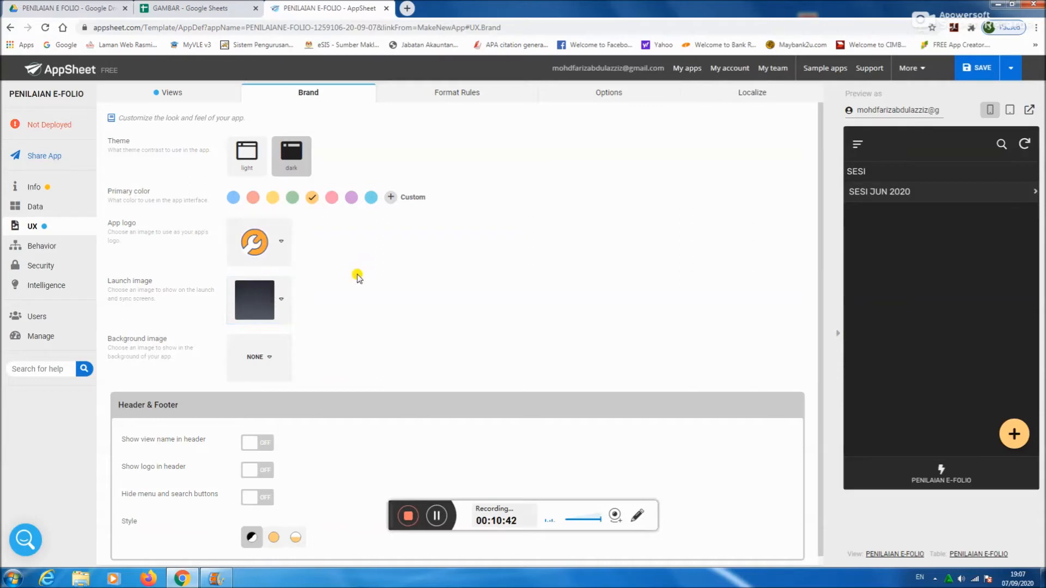
scroll(333, 268, "down", 1)
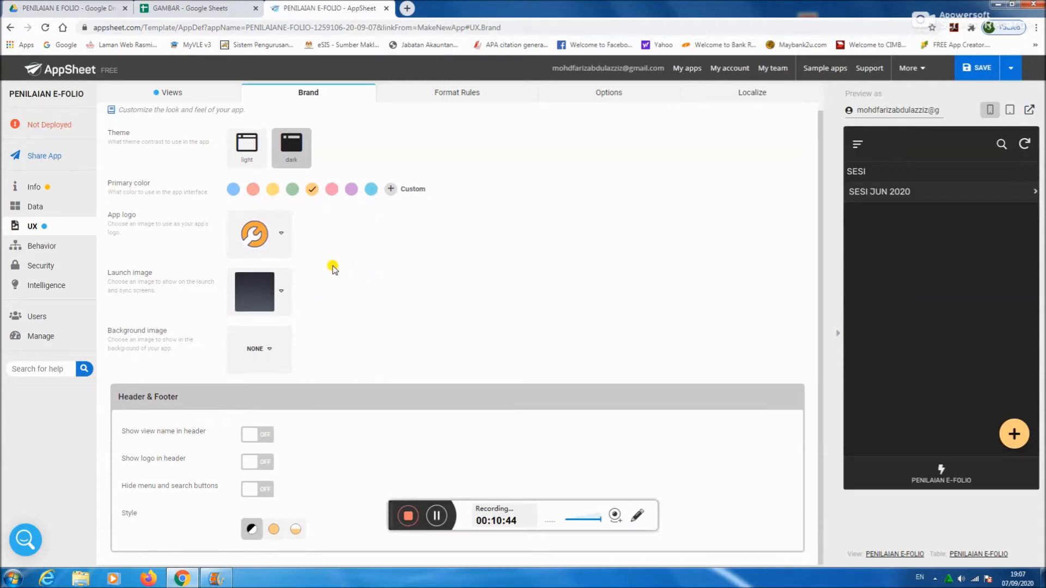
left_click(285, 234)
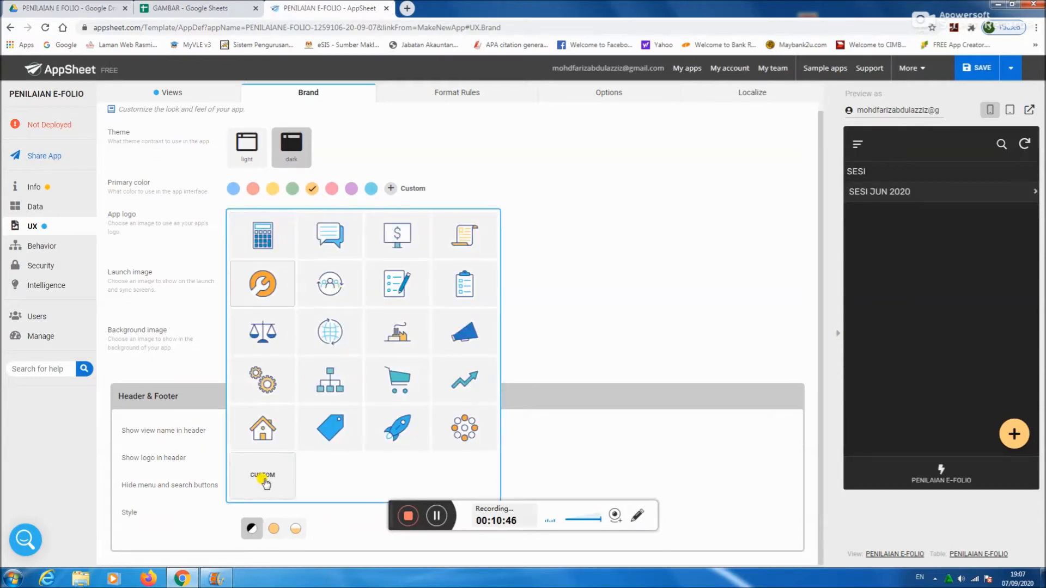
left_click(585, 239)
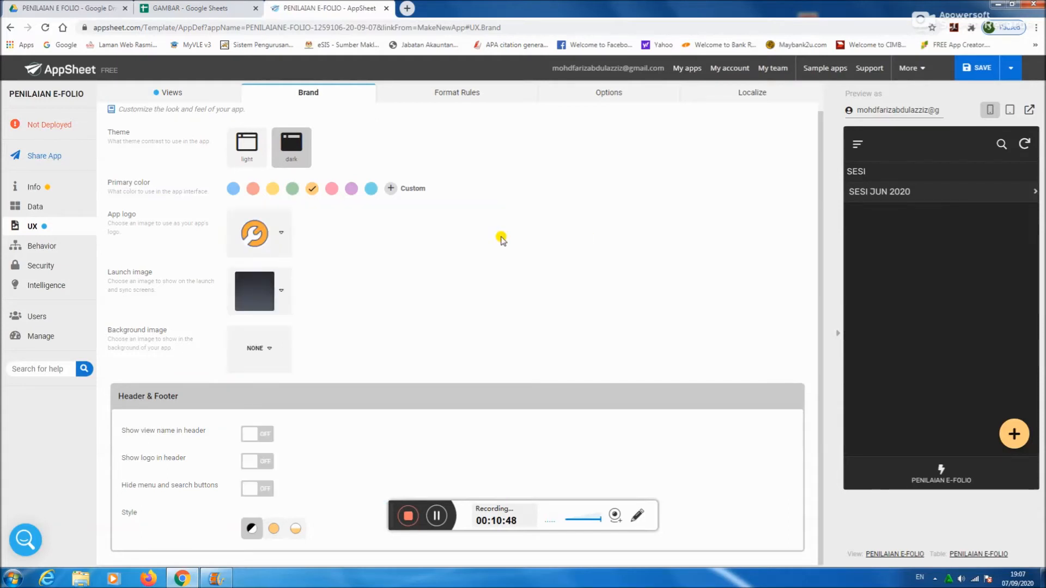
Step: Show the view name in the header and set the header and footer style to the solid primary color
left_click(264, 435)
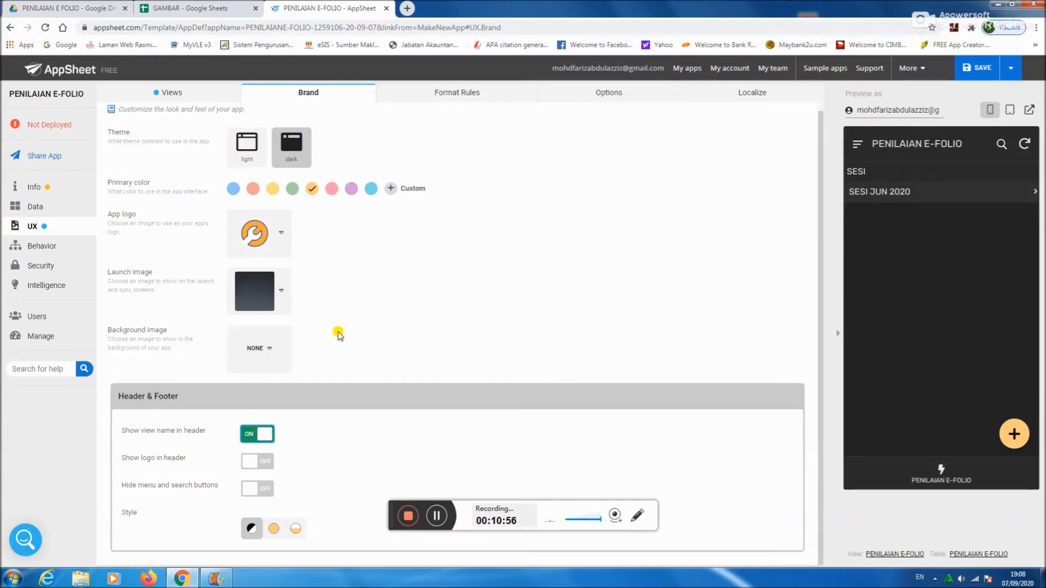
left_click(261, 435)
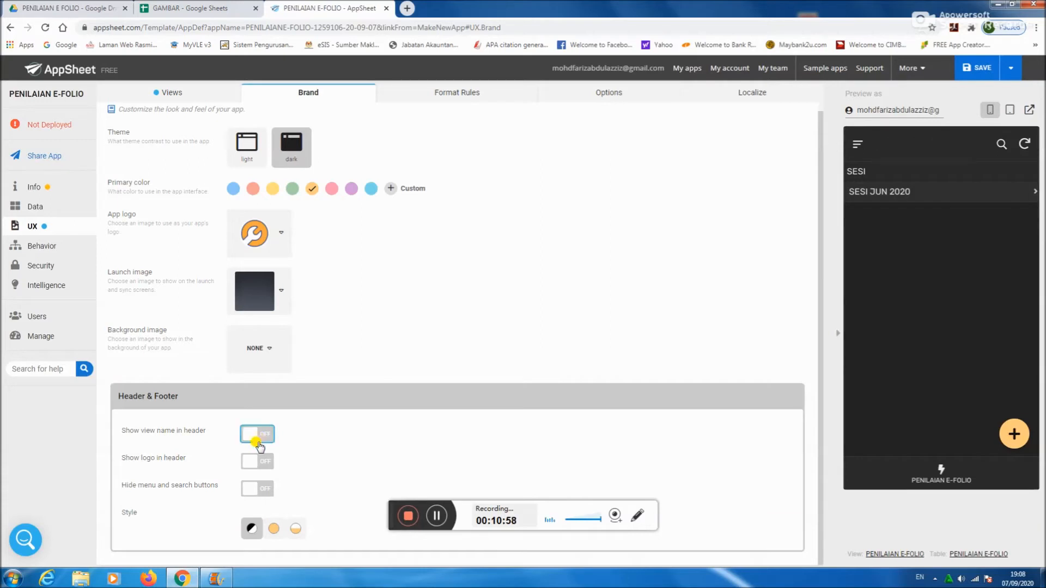
left_click(263, 436)
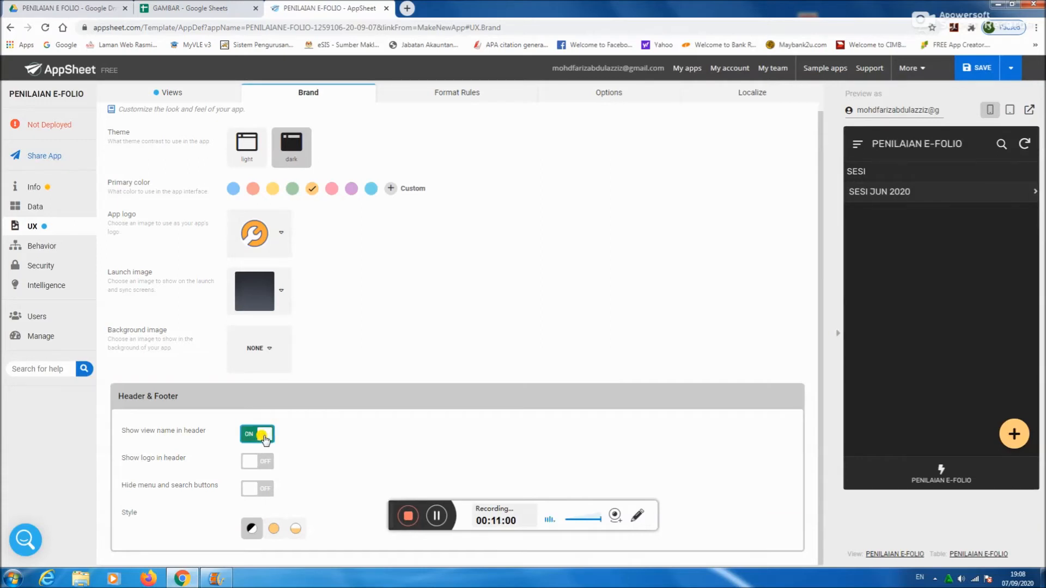
left_click(272, 537)
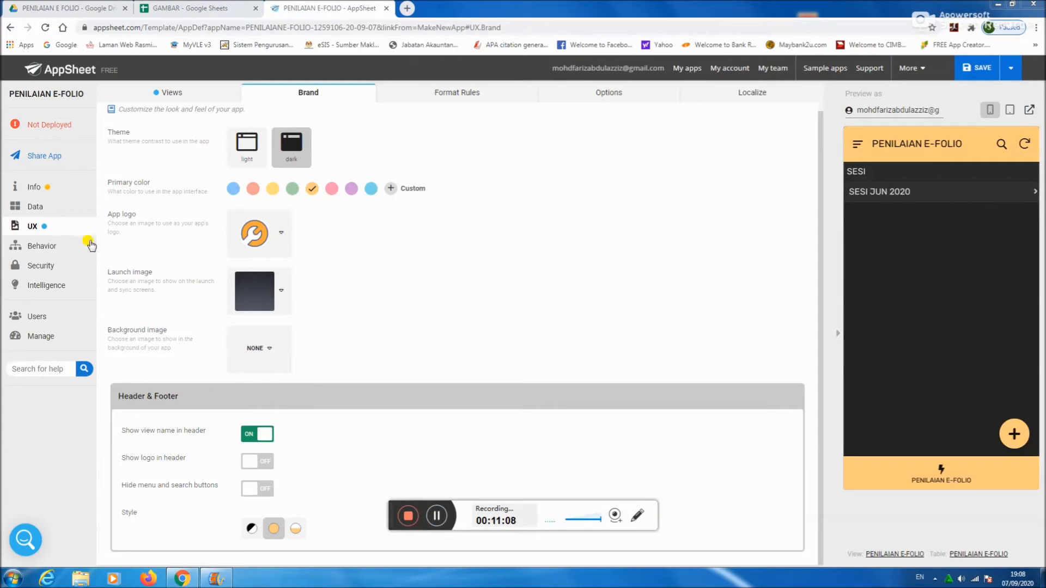
Step: Open the column definitions of the PENILAIAN E-FOLIO table in the app's data settings
left_click(22, 209)
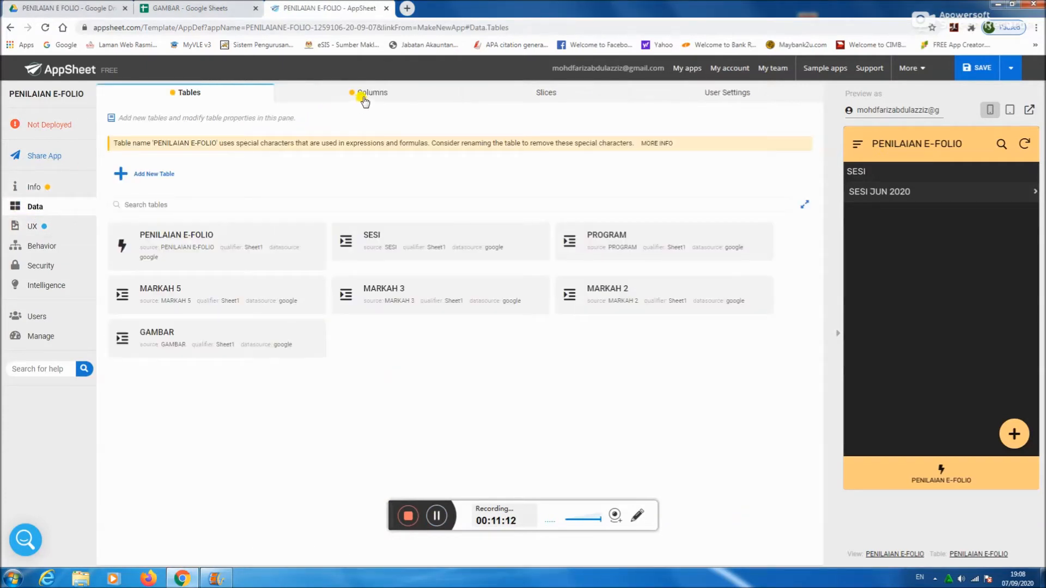
left_click(366, 97)
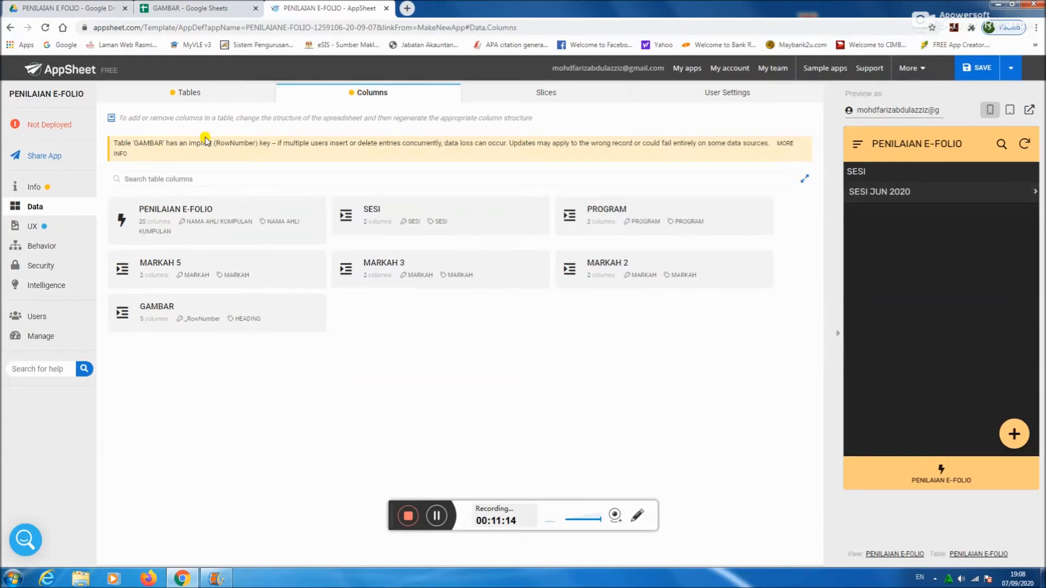
left_click(197, 224)
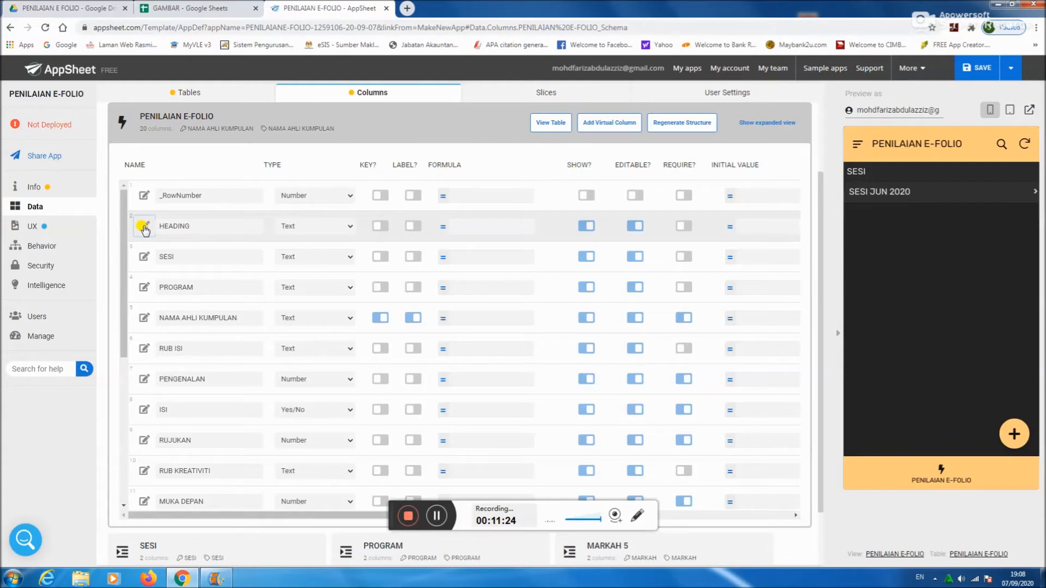
left_click(438, 516)
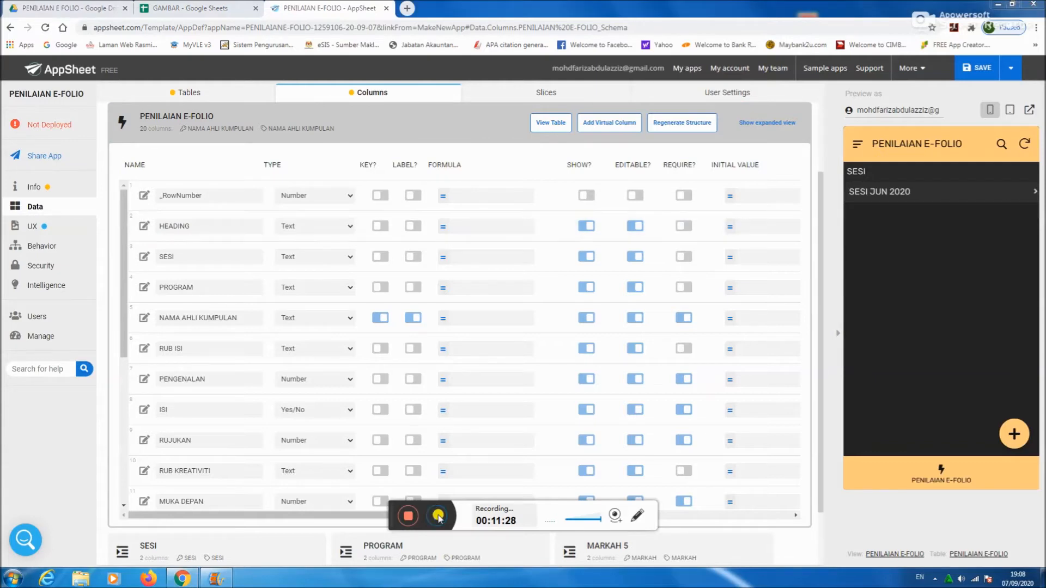
Step: Make the HEADING column a Show type with category Image and the content expression GAMBAR[HEADING]
left_click(143, 227)
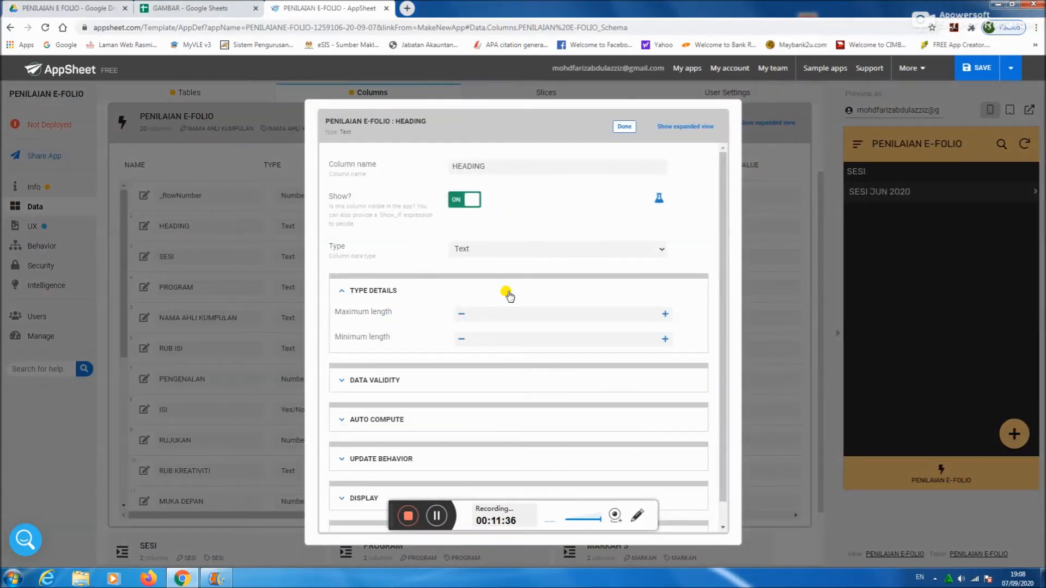
left_click(509, 255)
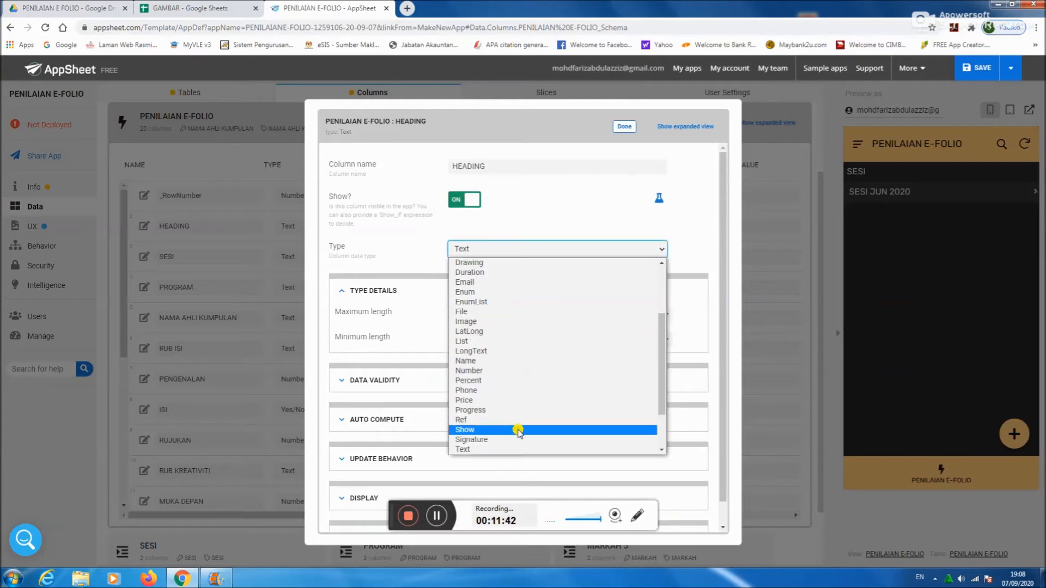
left_click(518, 429)
left_click(569, 315)
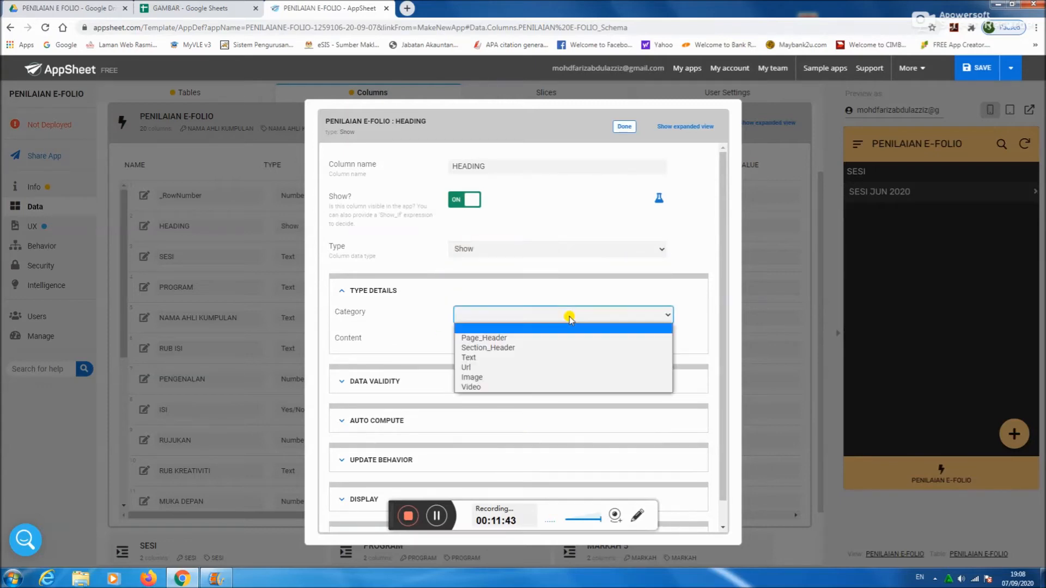
left_click(543, 377)
left_click(488, 339)
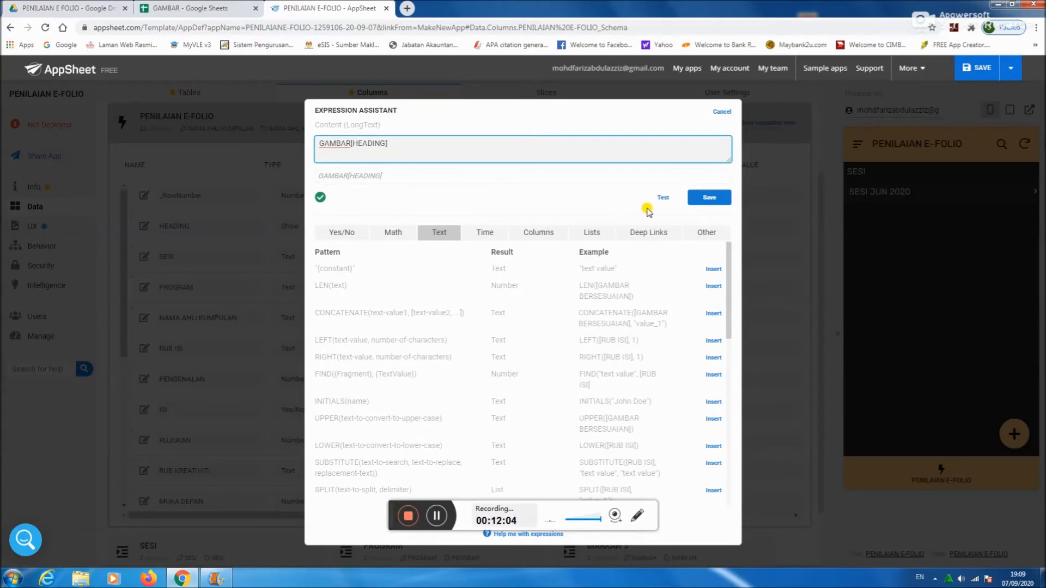
left_click(705, 199)
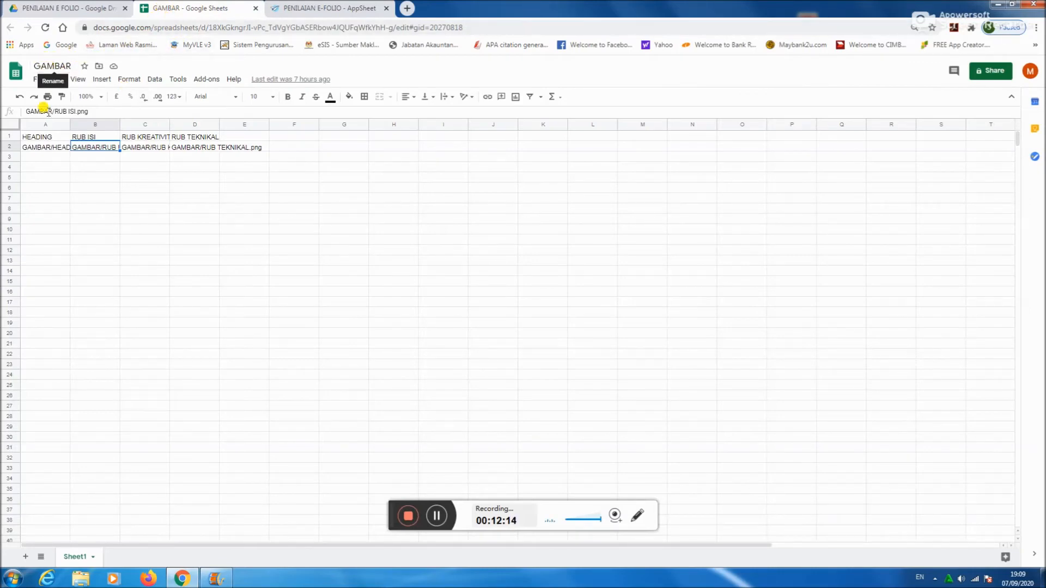
Step: Compare the HEADING image path in the GAMBAR spreadsheet with the files in the GAMBAR folder on Google Drive, then return to AppSheet
left_click(34, 149)
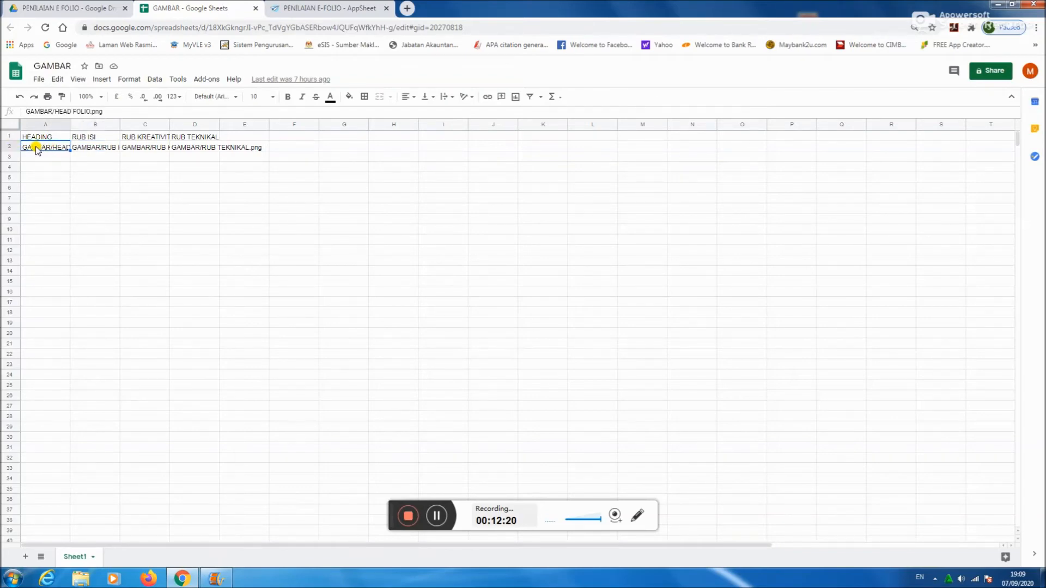
left_click(65, 9)
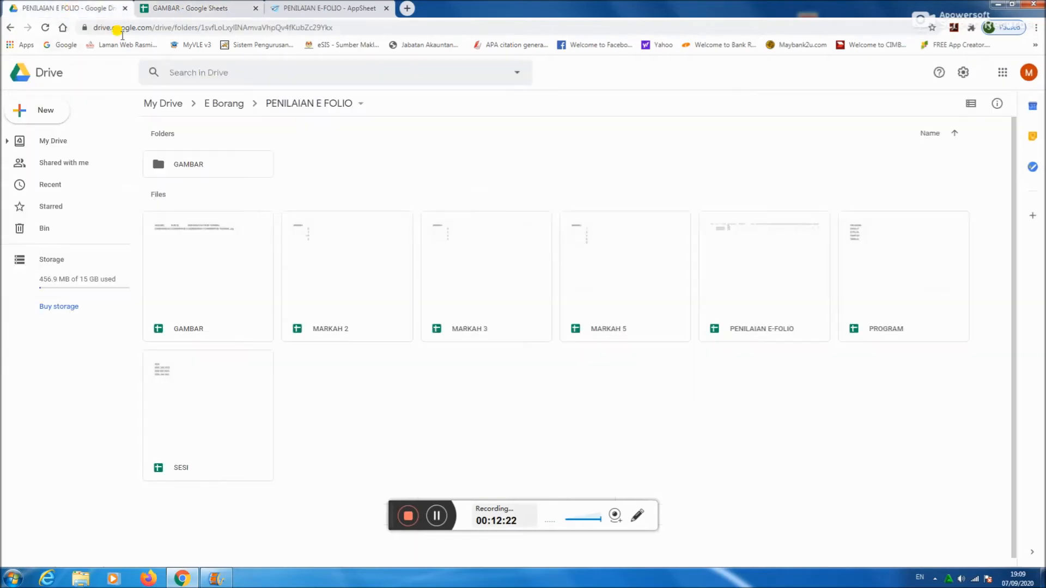
double_click(227, 165)
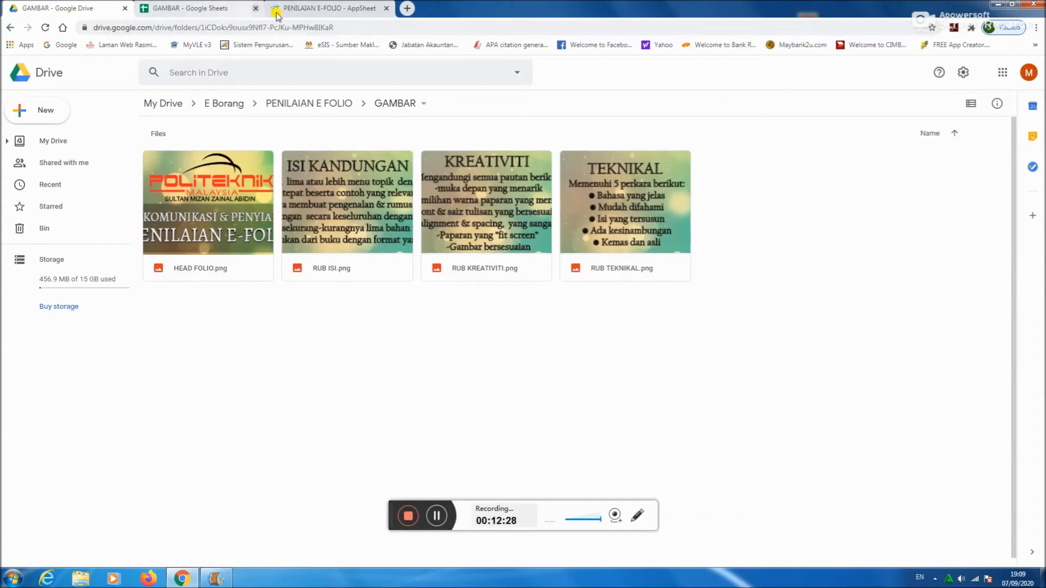
left_click(314, 12)
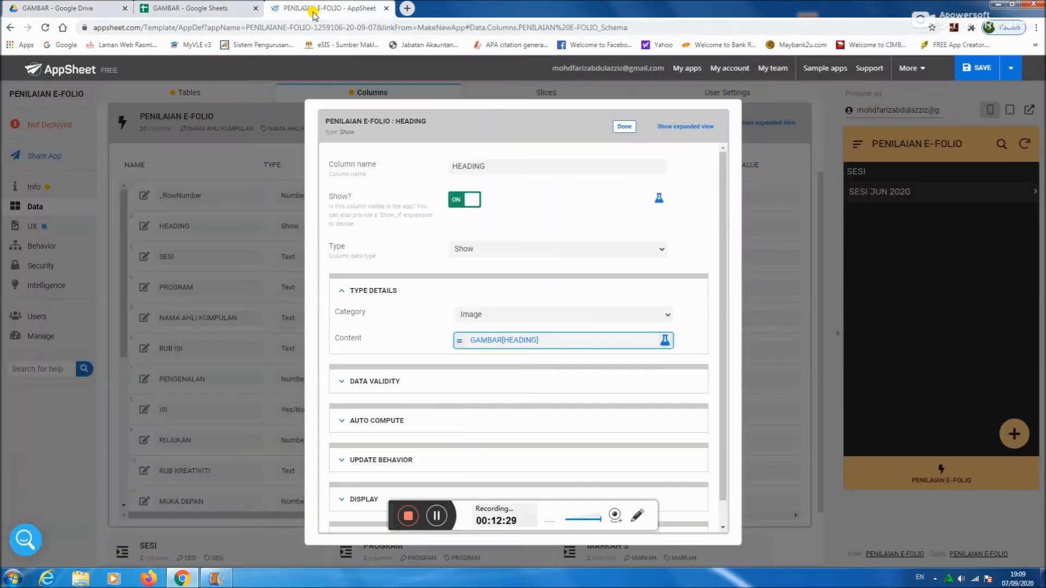
Step: Confirm the HEADING column's settings and make RUB ISI a Show column of category Image with content GAMBAR[RUB ISI]
left_click(625, 126)
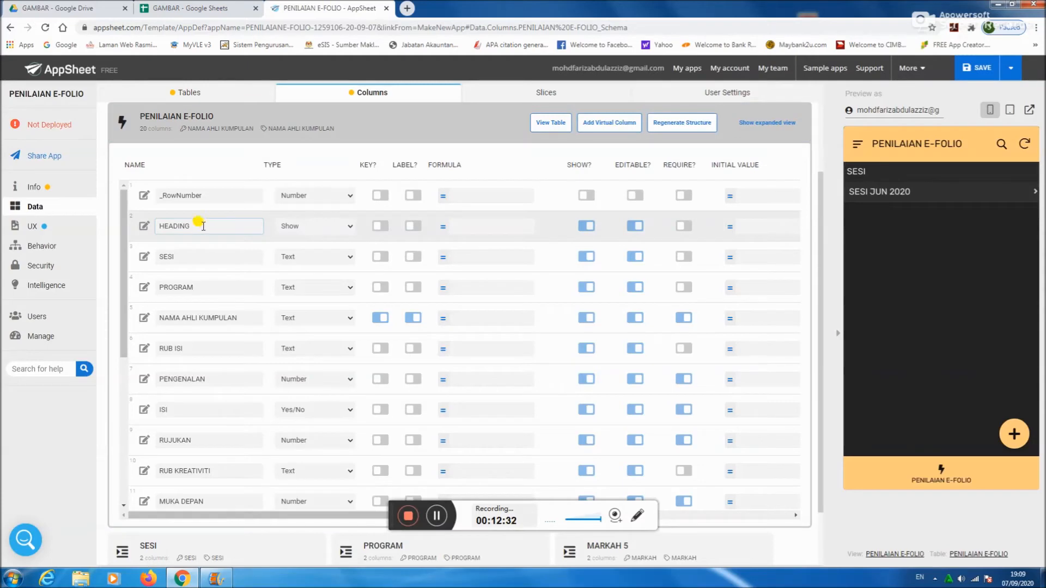
scroll(146, 288, "down", 1)
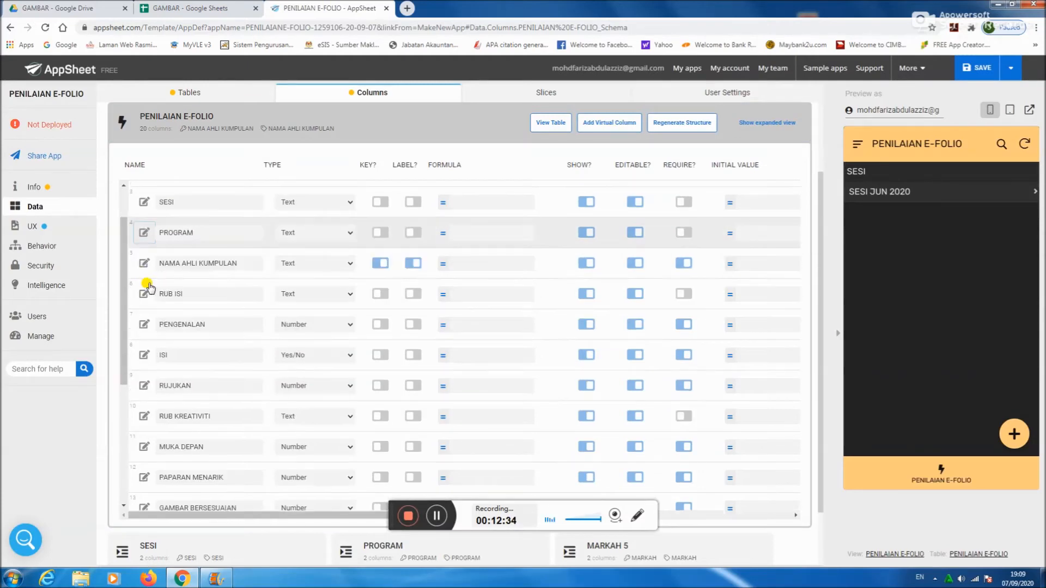
left_click(144, 294)
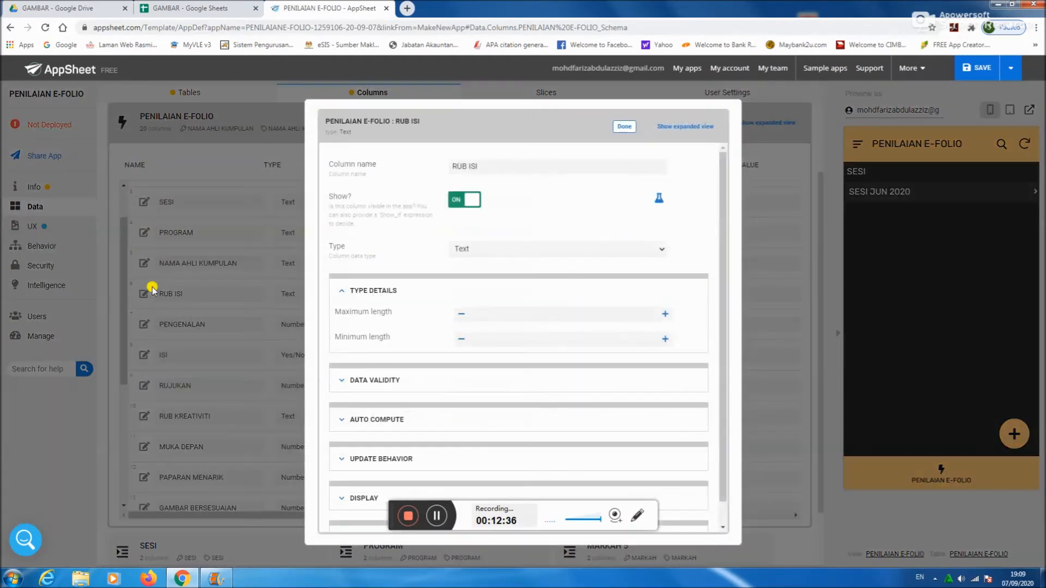
left_click(562, 254)
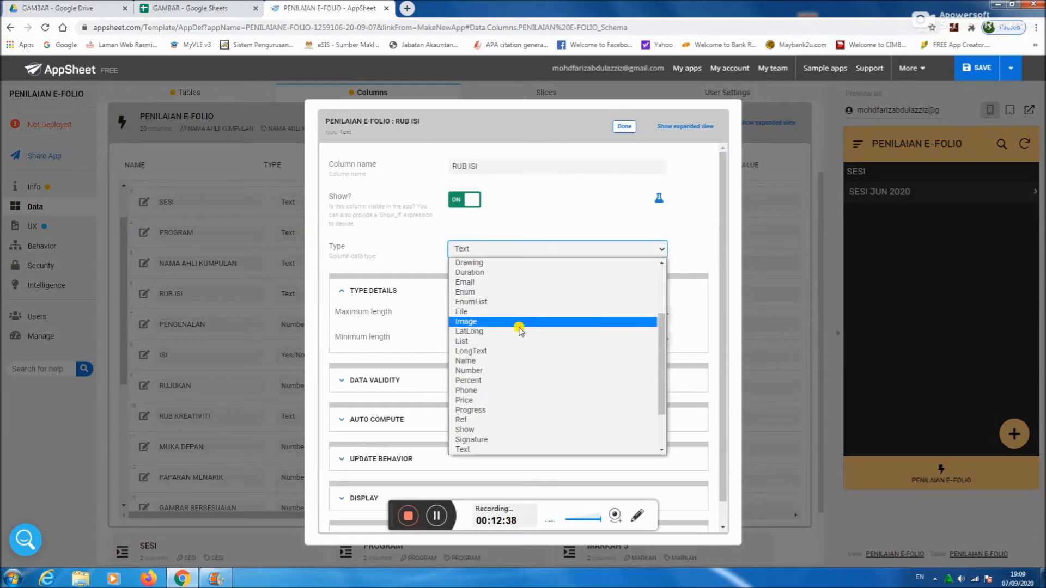
left_click(512, 430)
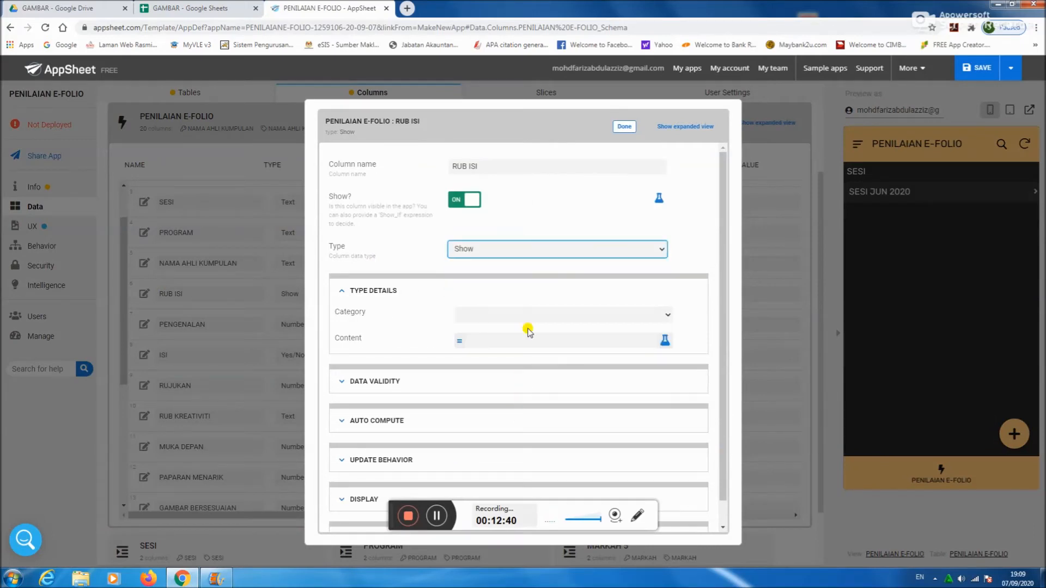
left_click(557, 314)
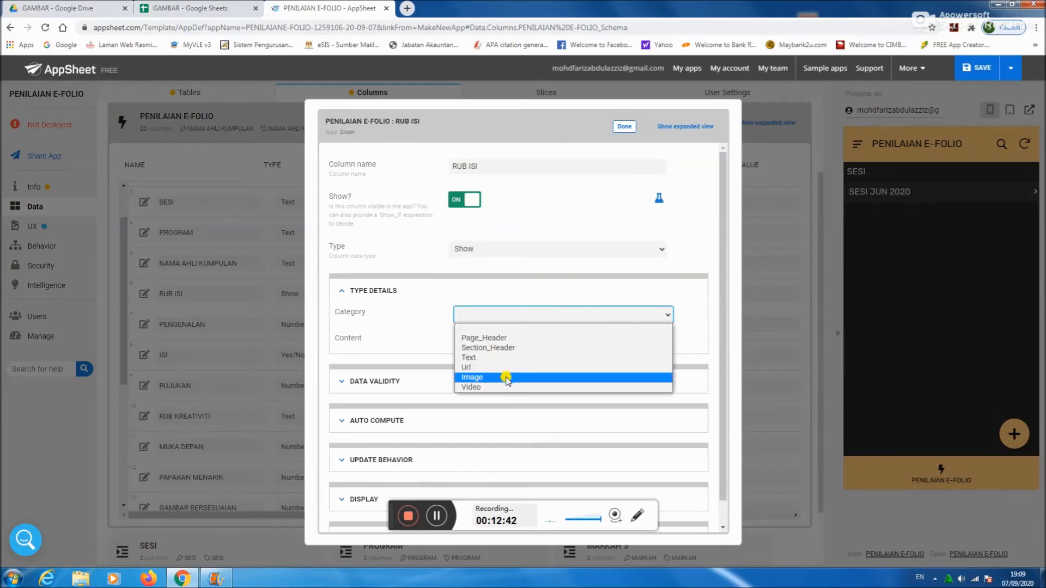
left_click(473, 377)
left_click(480, 340)
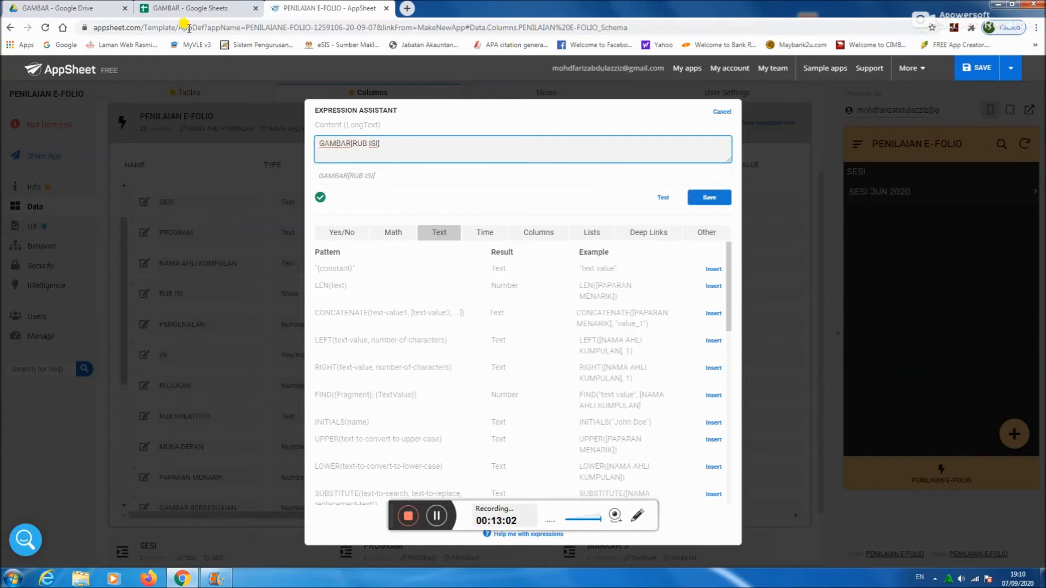
Step: Check the RUB ISI image path in the GAMBAR spreadsheet against the image files in the Google Drive folder, and return to AppSheet
left_click(185, 9)
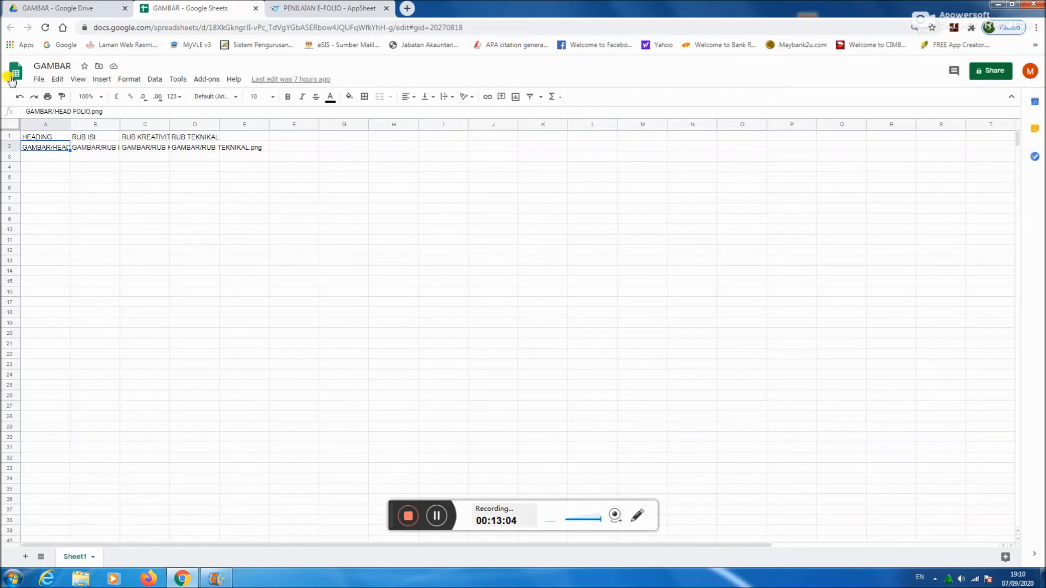
left_click(92, 148)
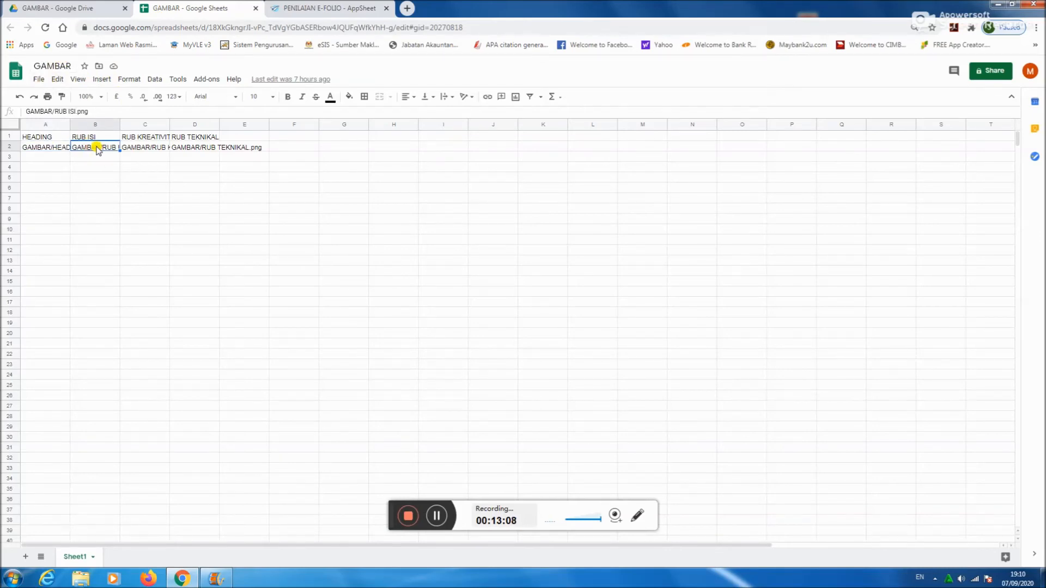
left_click(79, 8)
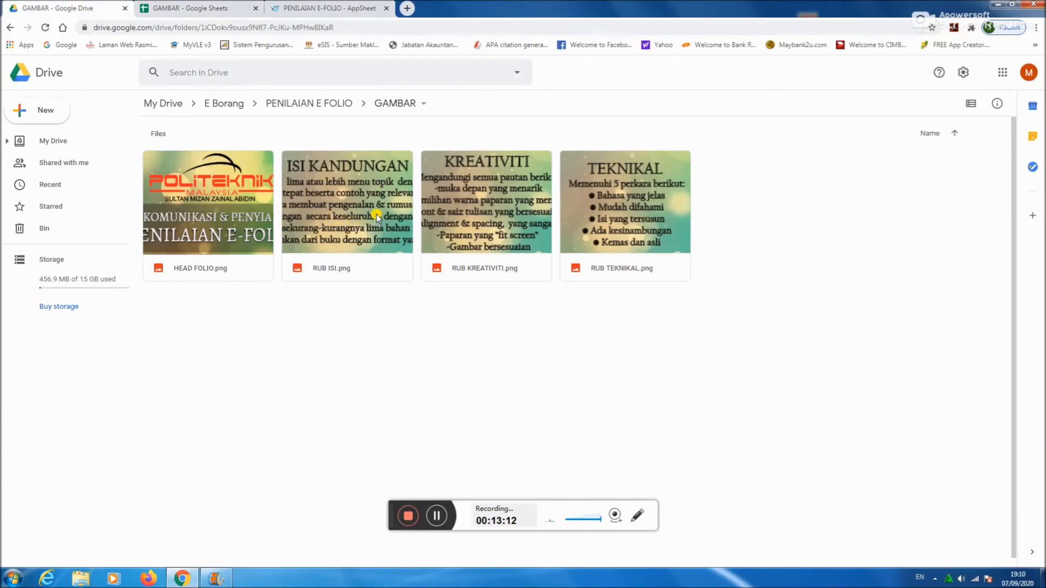
left_click(310, 8)
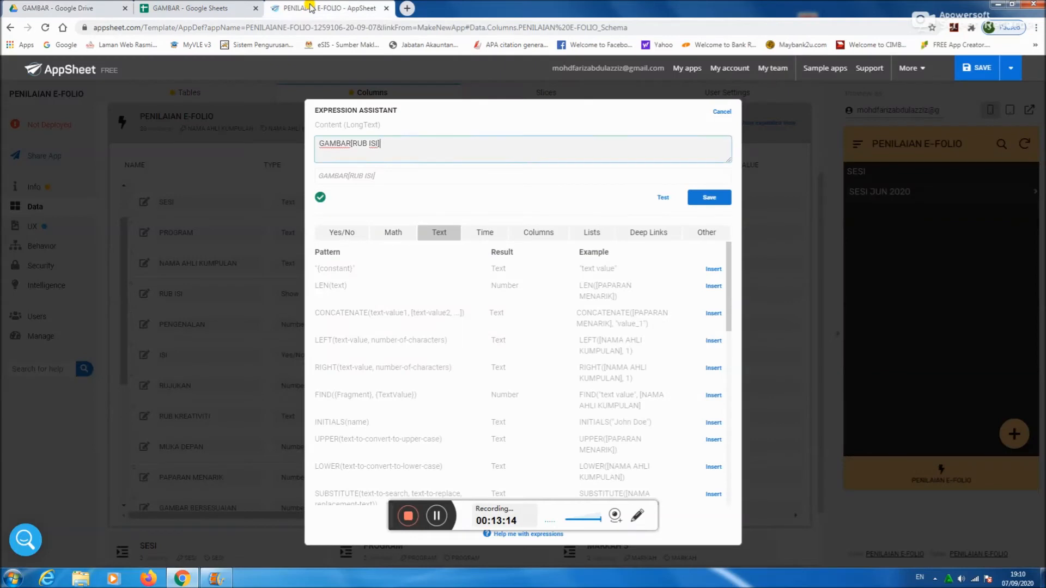
Step: Save the GAMBAR[RUB ISI] content expression and confirm the RUB ISI column's settings
left_click(705, 199)
left_click(621, 126)
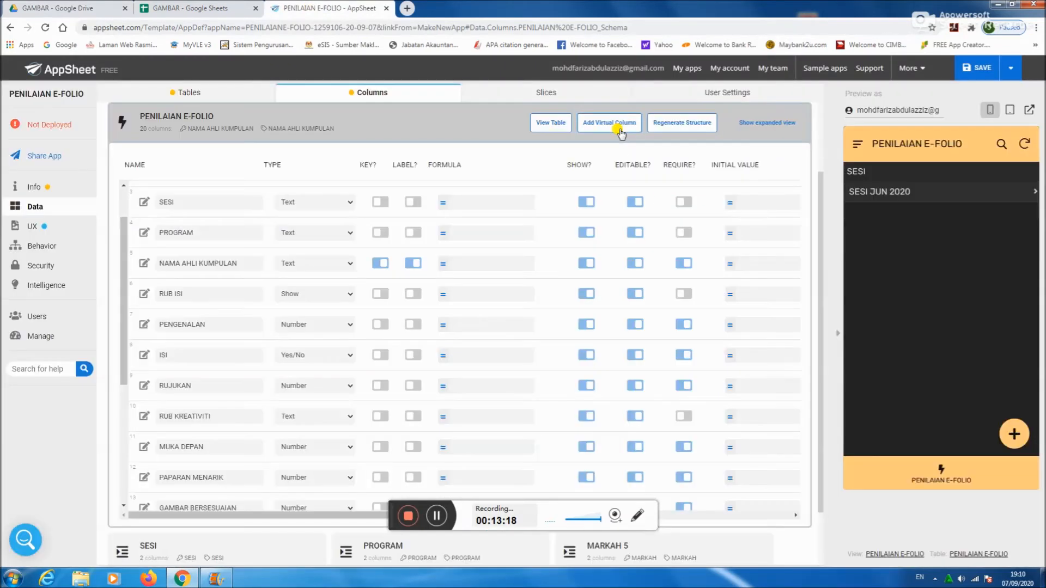
left_click(436, 515)
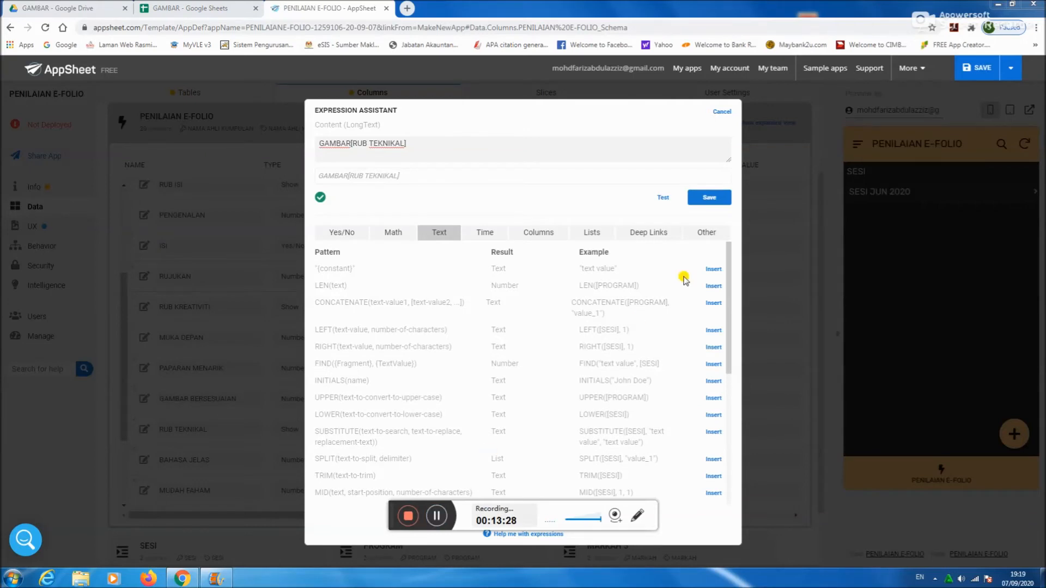
Step: Save the GAMBAR[RUB TEKNIKAL] content expression, confirm the RUB TEKNIKAL column's settings, and save the app
left_click(709, 207)
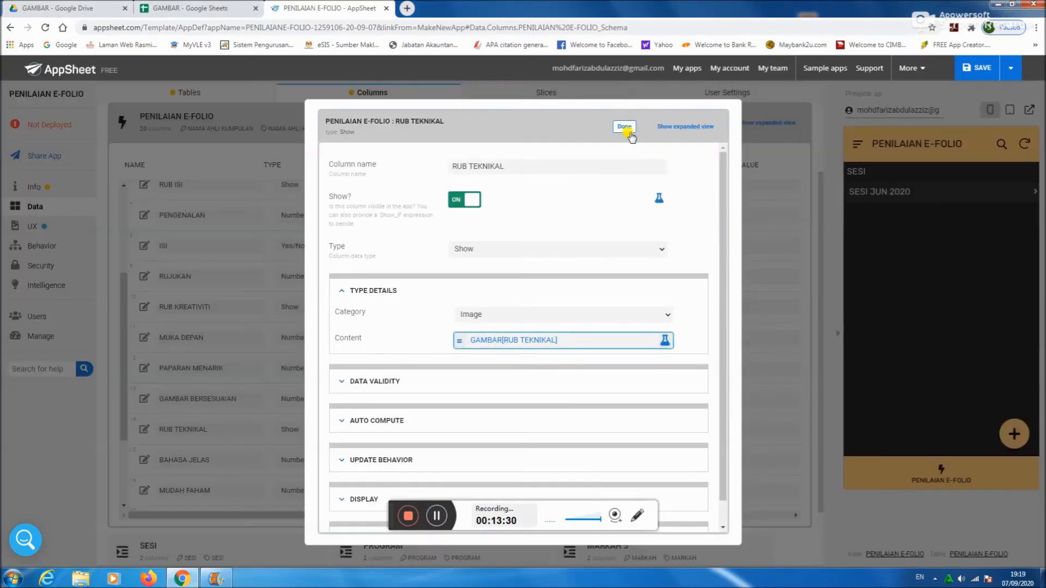
left_click(624, 127)
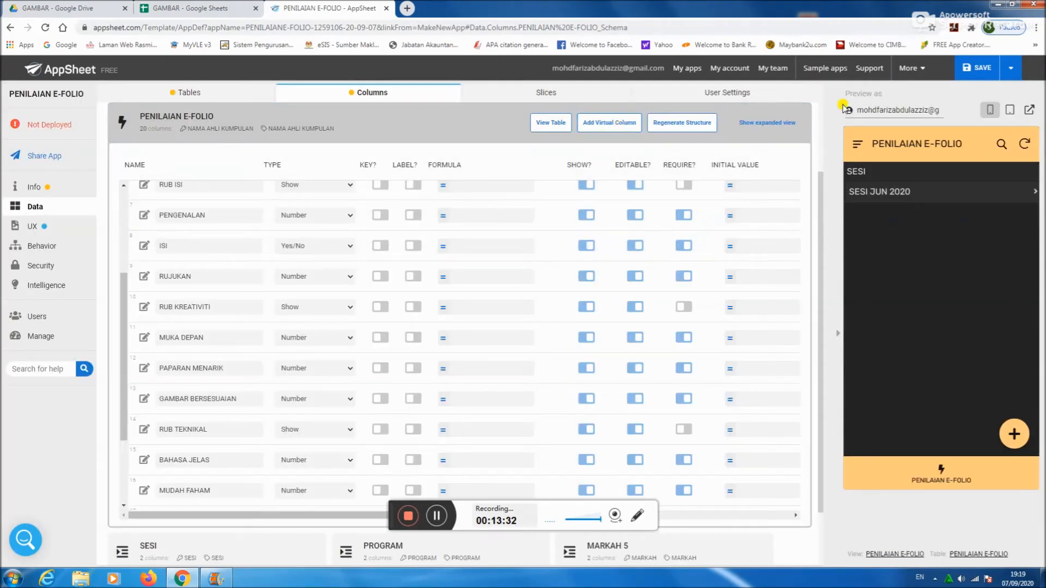
left_click(975, 75)
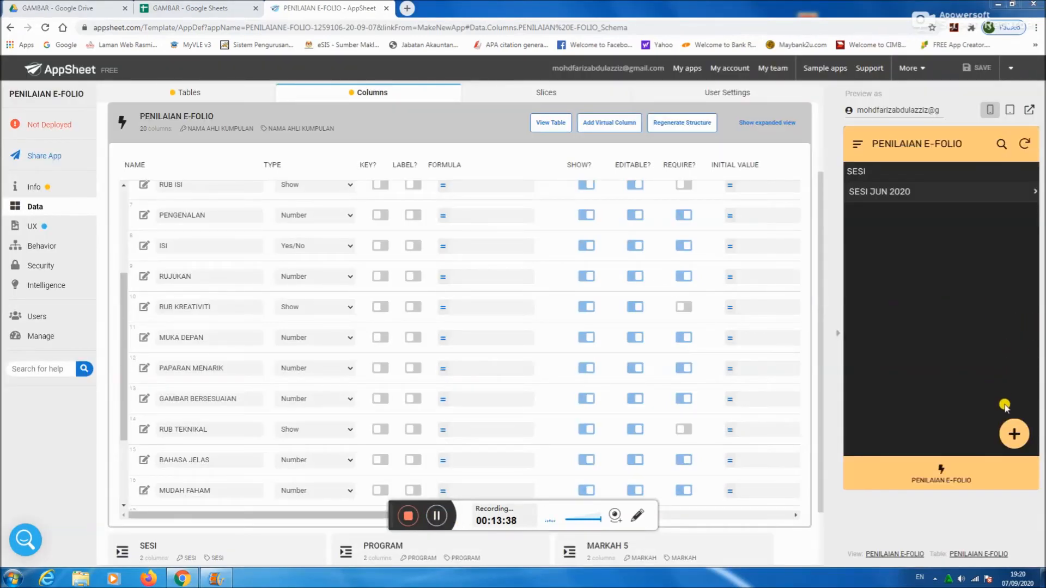
Step: Open a new PENILAIAN E-FOLIO form in the app preview and check the heading and rubric images throughout it
left_click(1015, 436)
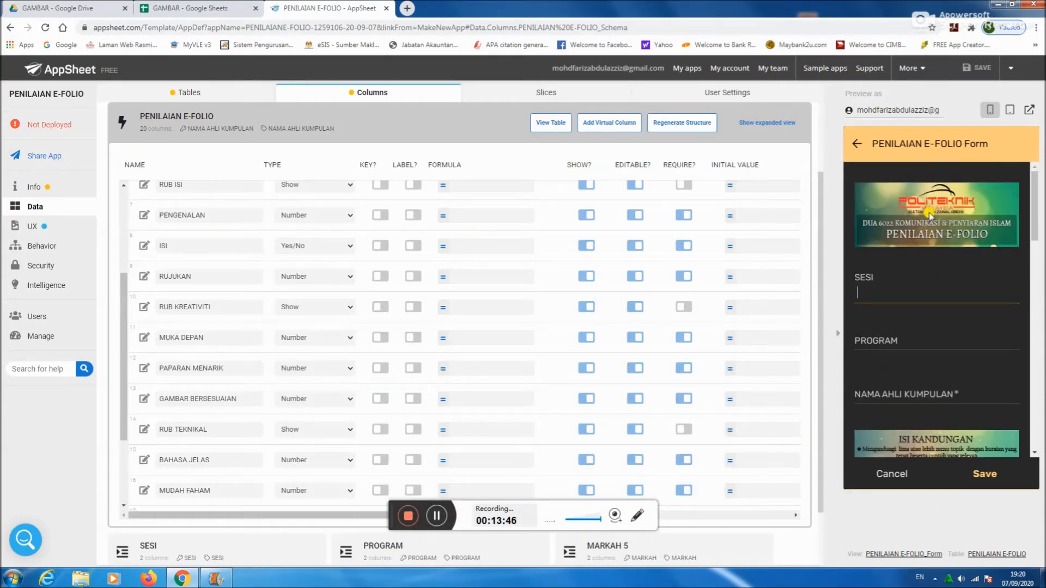
scroll(940, 214, "down", 3)
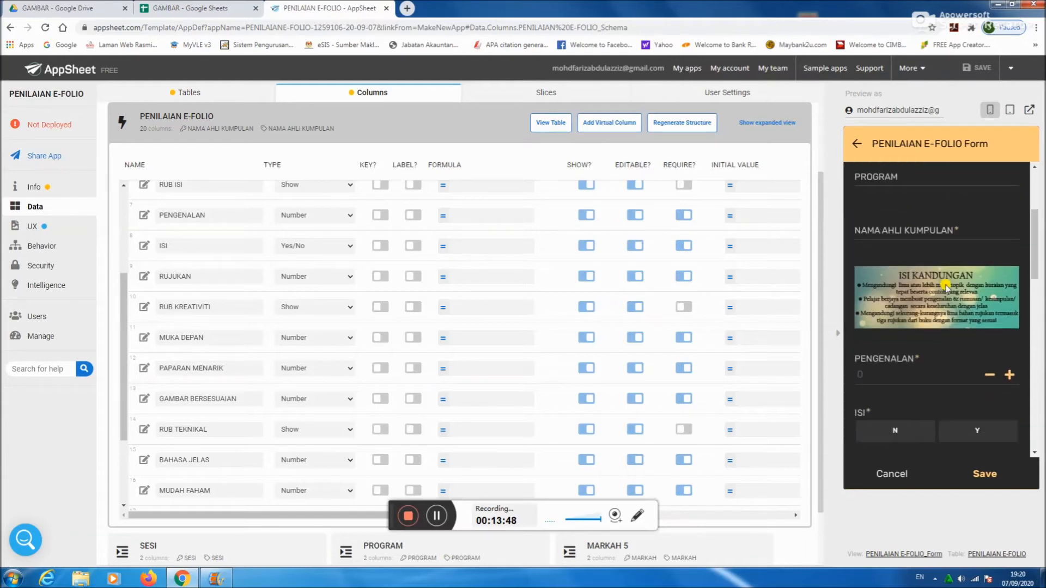
scroll(924, 287, "down", 4)
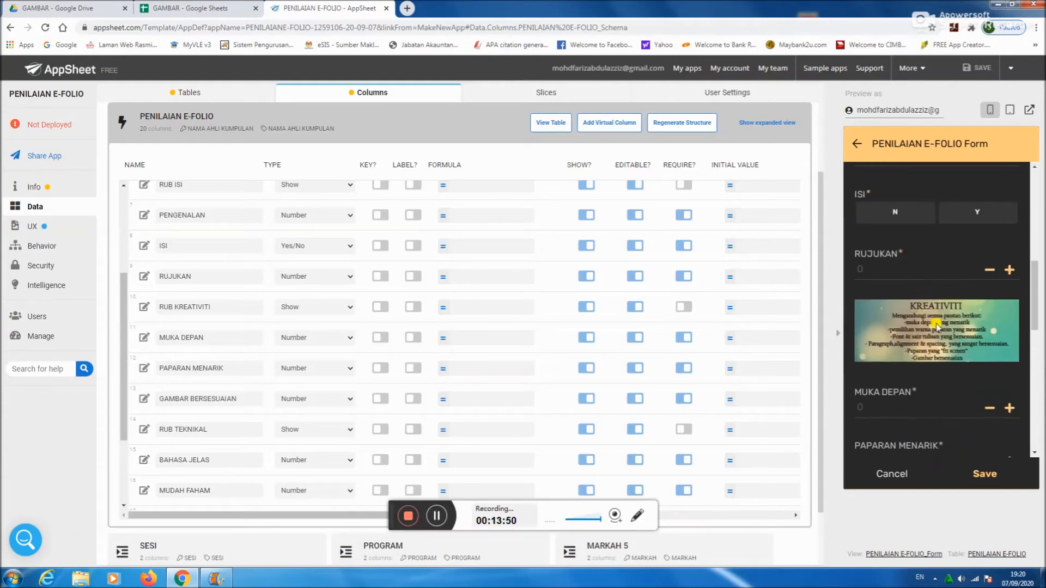
scroll(933, 319, "down", 2)
scroll(935, 325, "down", 3)
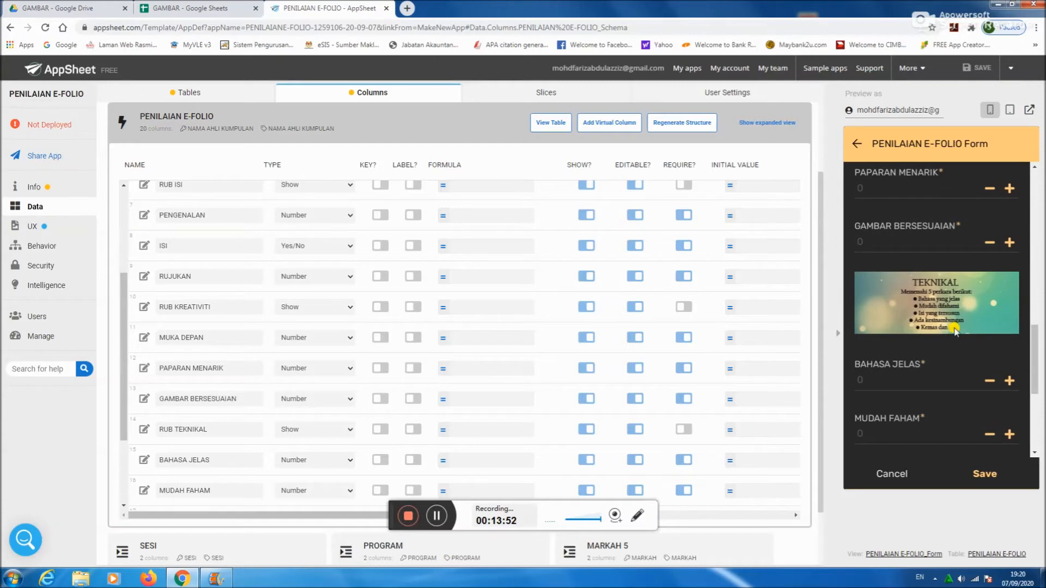
scroll(950, 323, "down", 1)
scroll(950, 322, "down", 1)
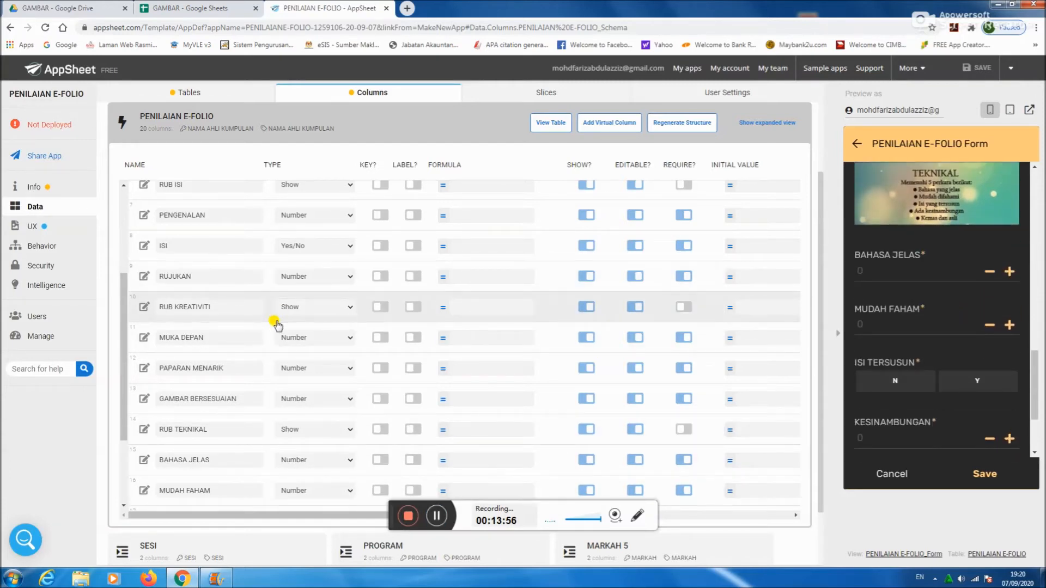
Step: Set the SESI column's Valid If formula to SESI[SESI] and confirm the column settings
scroll(262, 327, "up", 3)
scroll(244, 307, "up", 2)
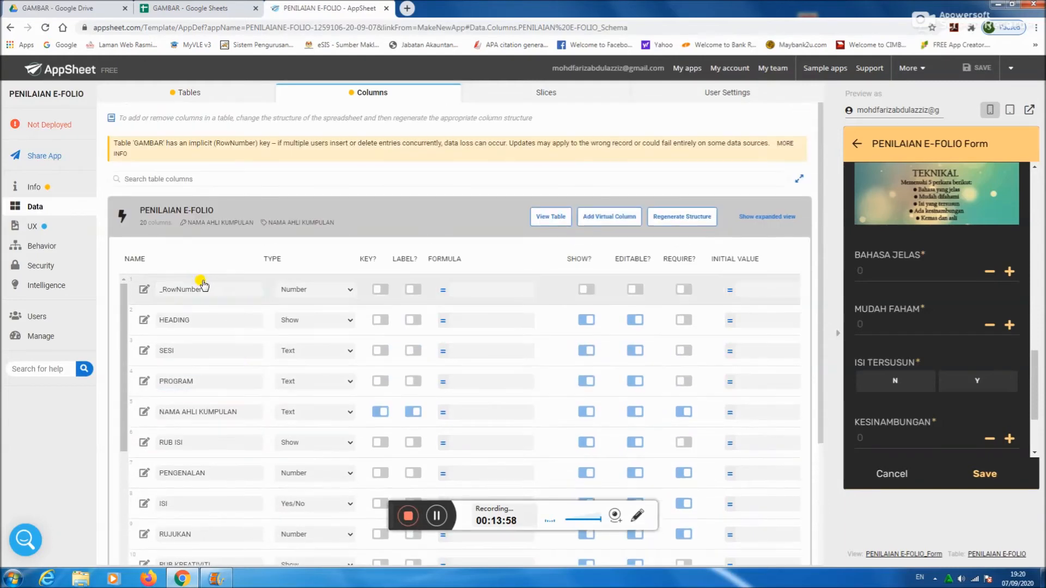
left_click(145, 353)
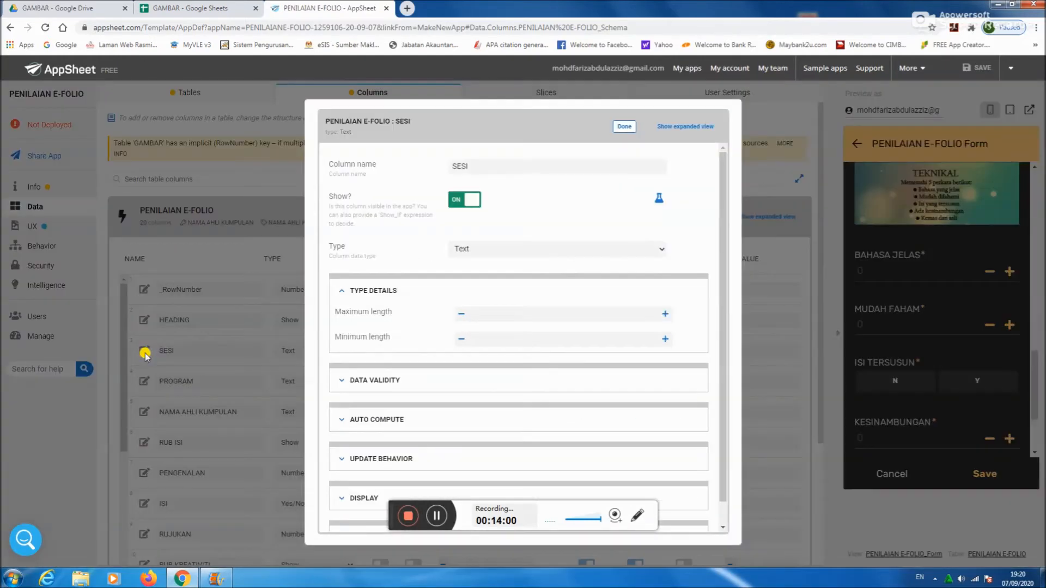
scroll(496, 311, "down", 1)
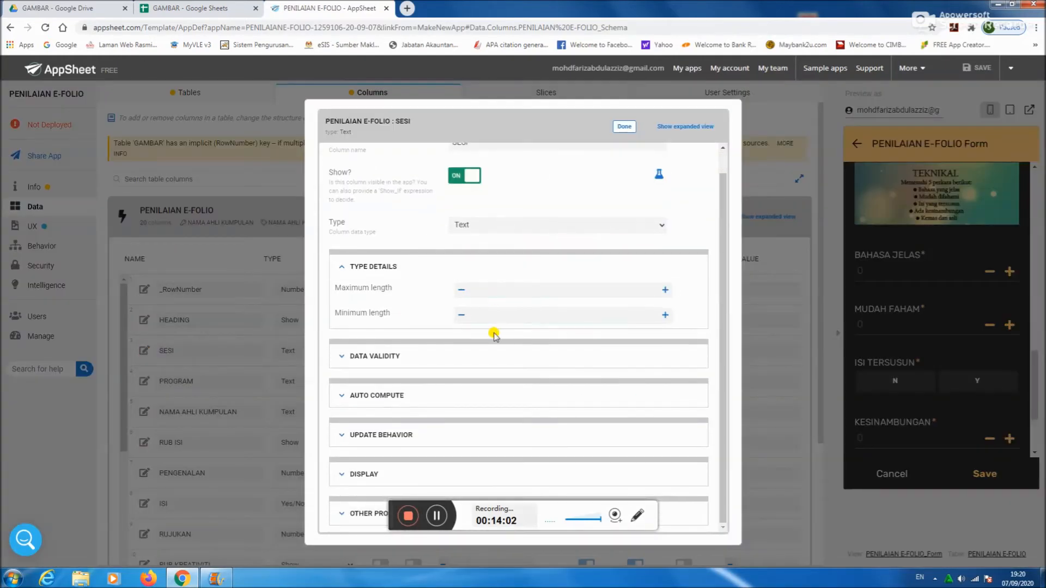
left_click(464, 357)
left_click(493, 379)
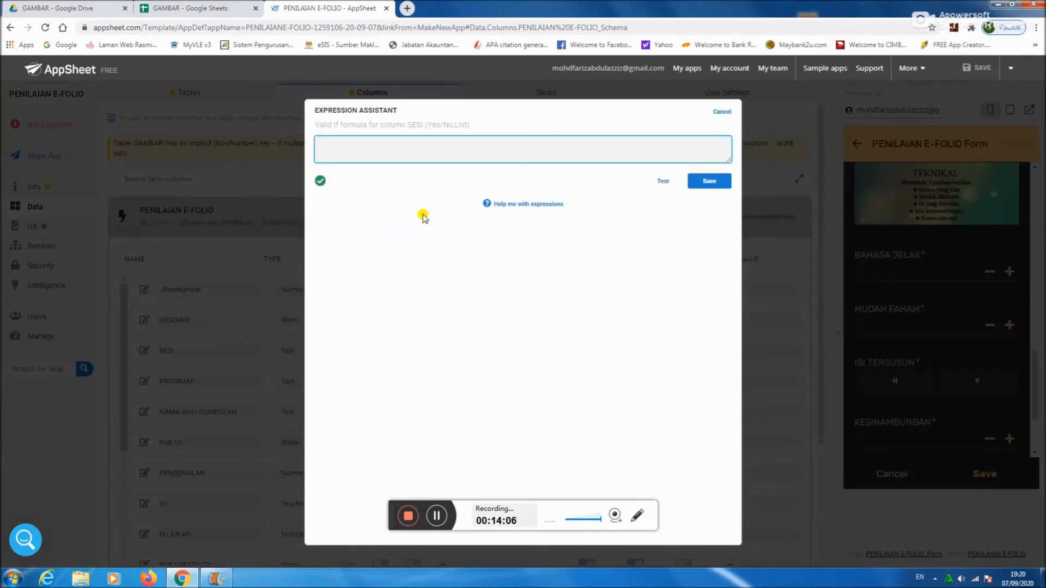
type("SESI[SESI")
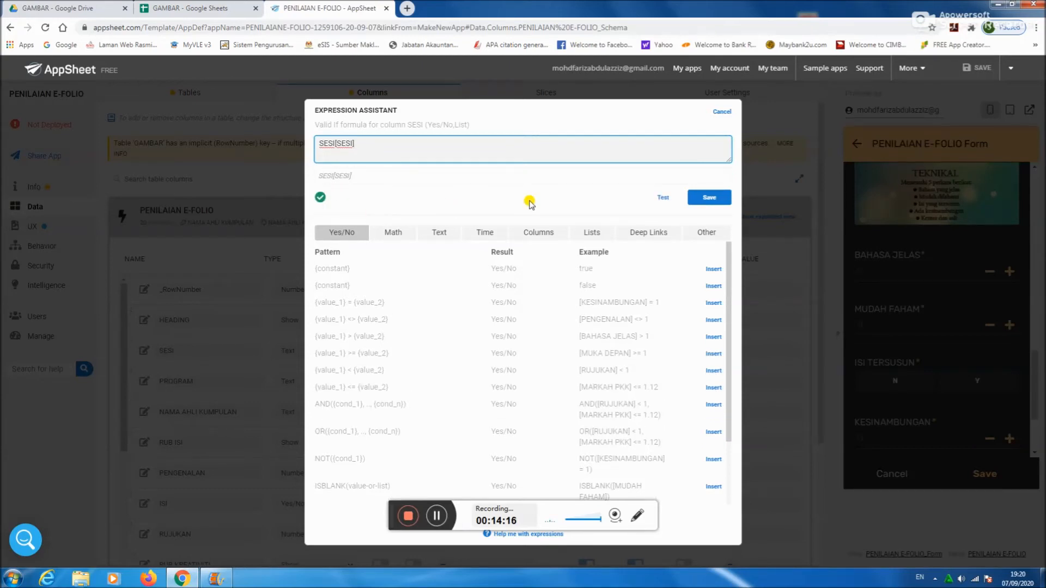
left_click(707, 198)
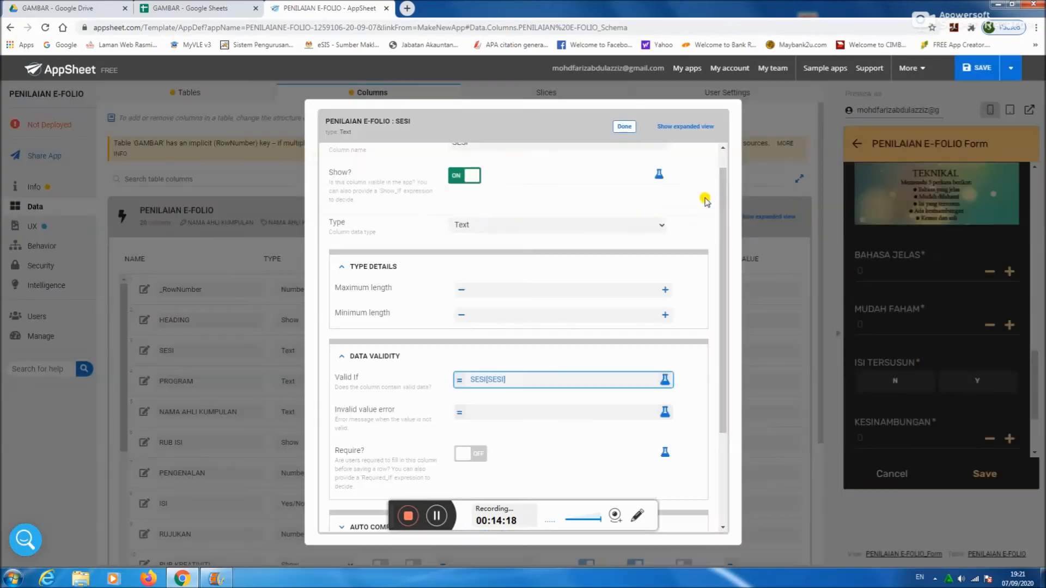
left_click(624, 127)
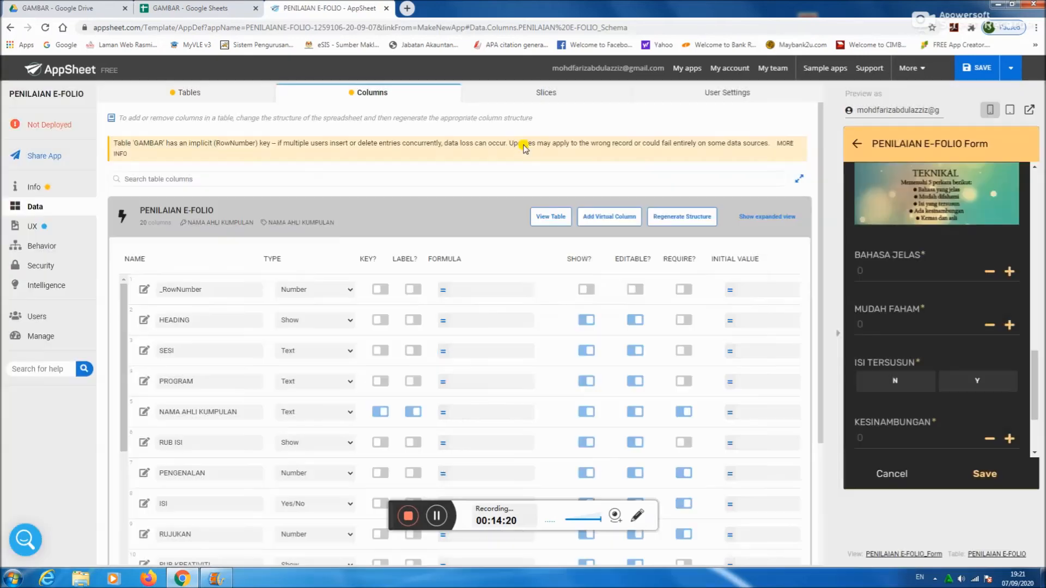
Step: Set the PROGRAM column's Valid If formula to PROGRAM[PROGRAM] and confirm the column settings
left_click(144, 381)
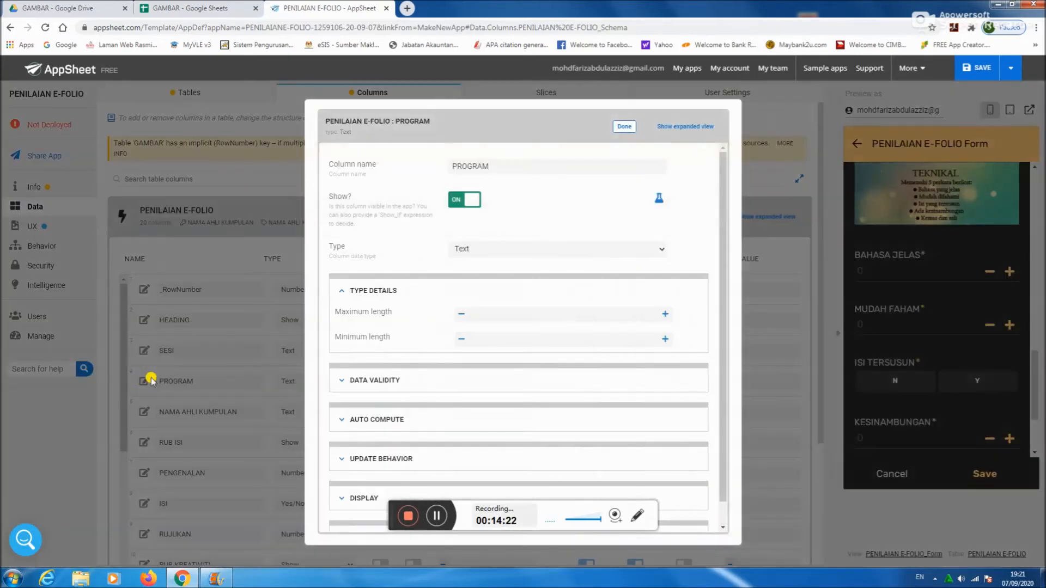
left_click(471, 383)
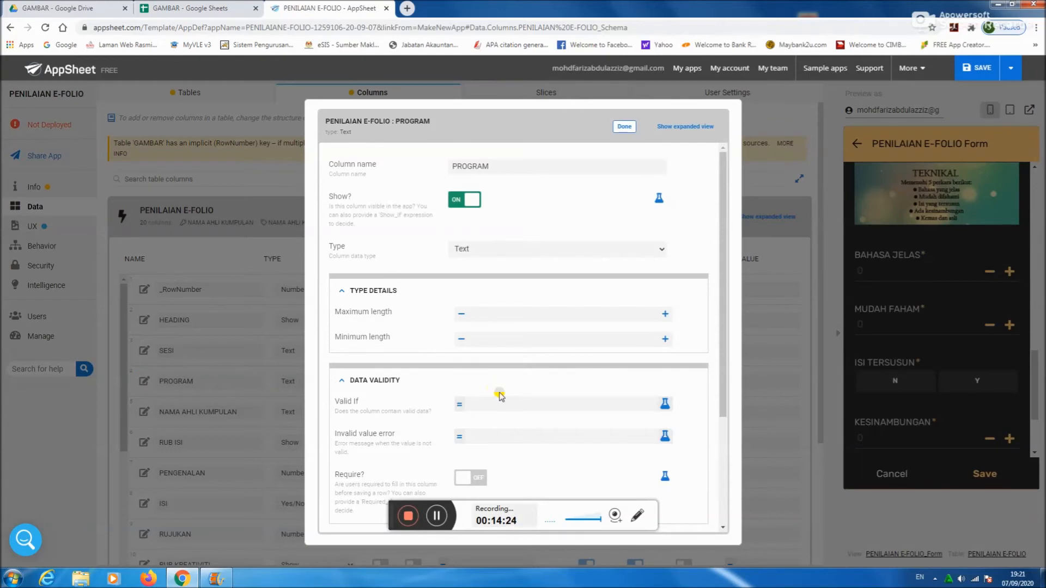
left_click(497, 401)
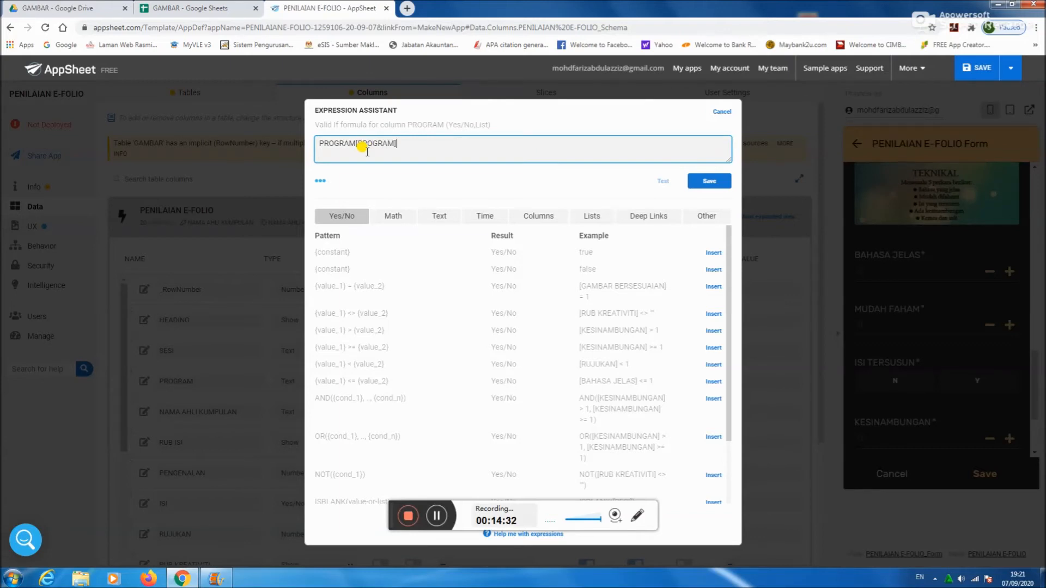
left_click(703, 182)
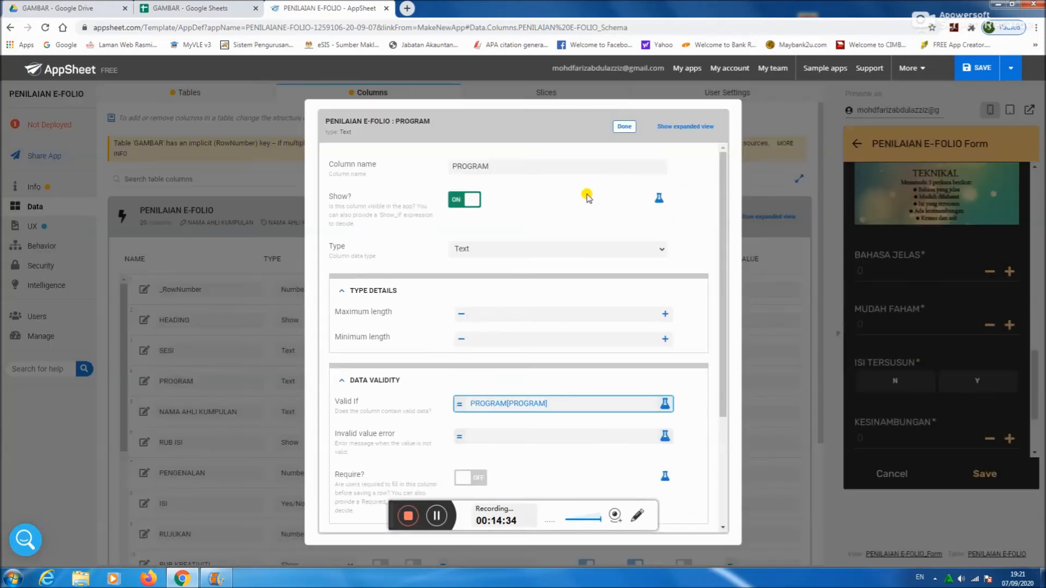
left_click(624, 127)
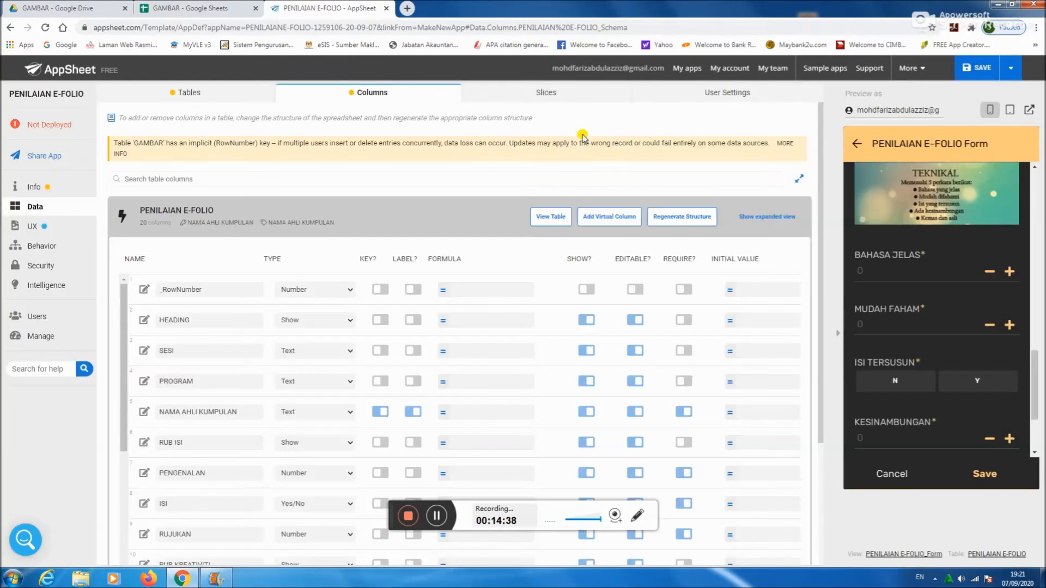
Step: Change the NAMA AHLI KUMPULAN column's type to LongText
scroll(239, 397, "down", 1)
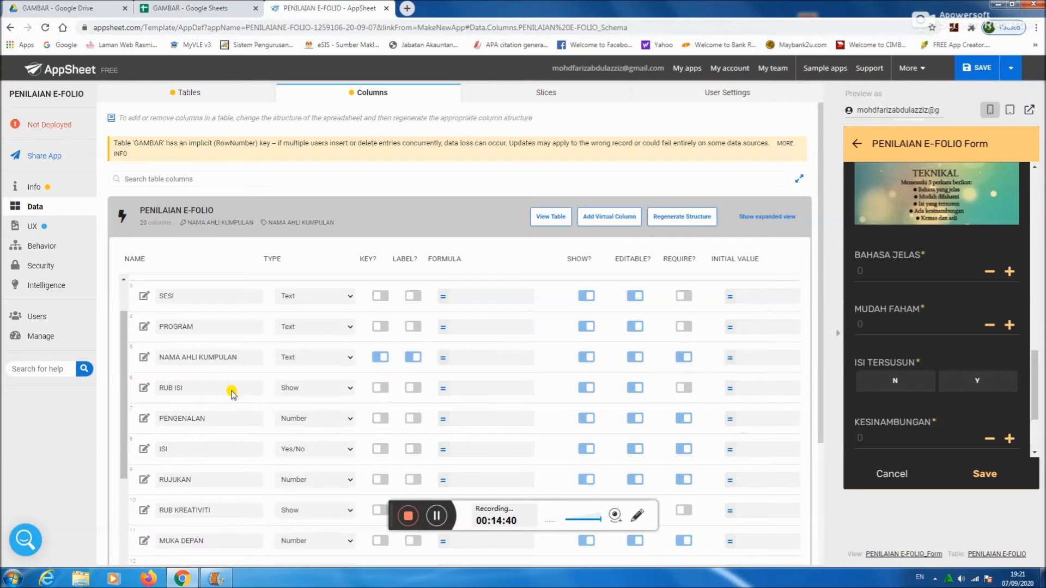
left_click(351, 360)
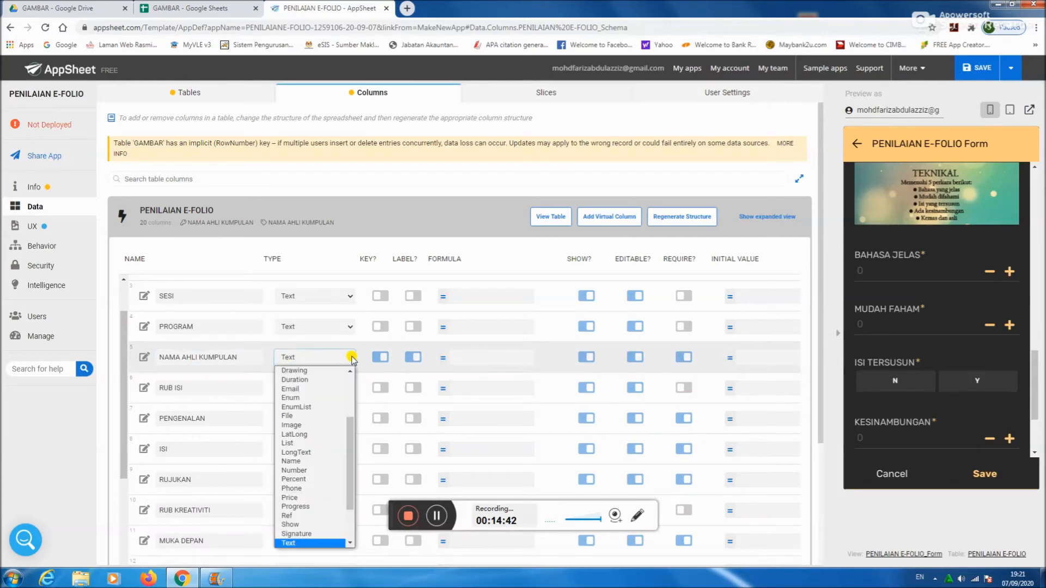
left_click(328, 453)
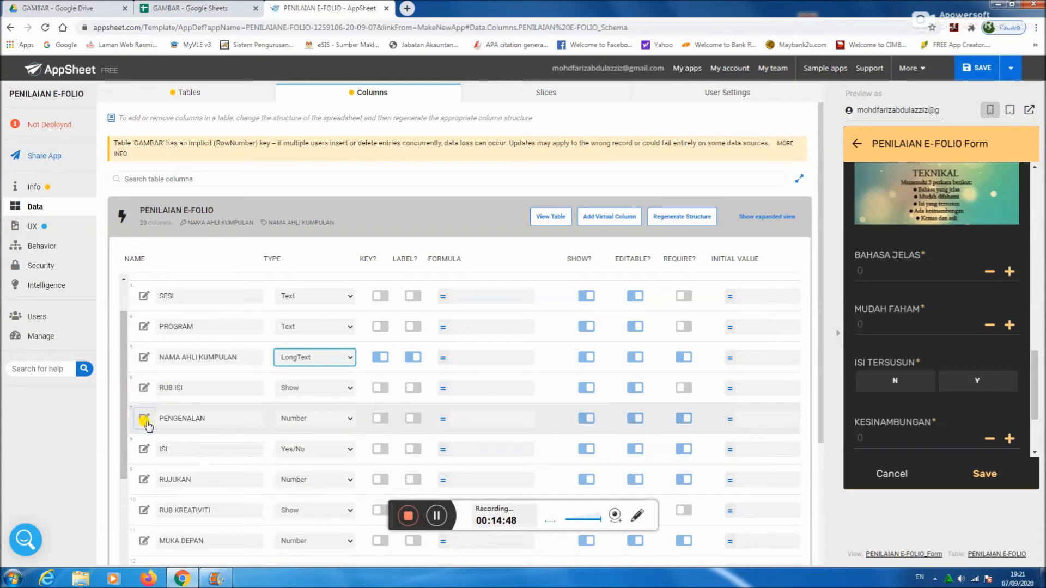
left_click(436, 516)
left_click(436, 516)
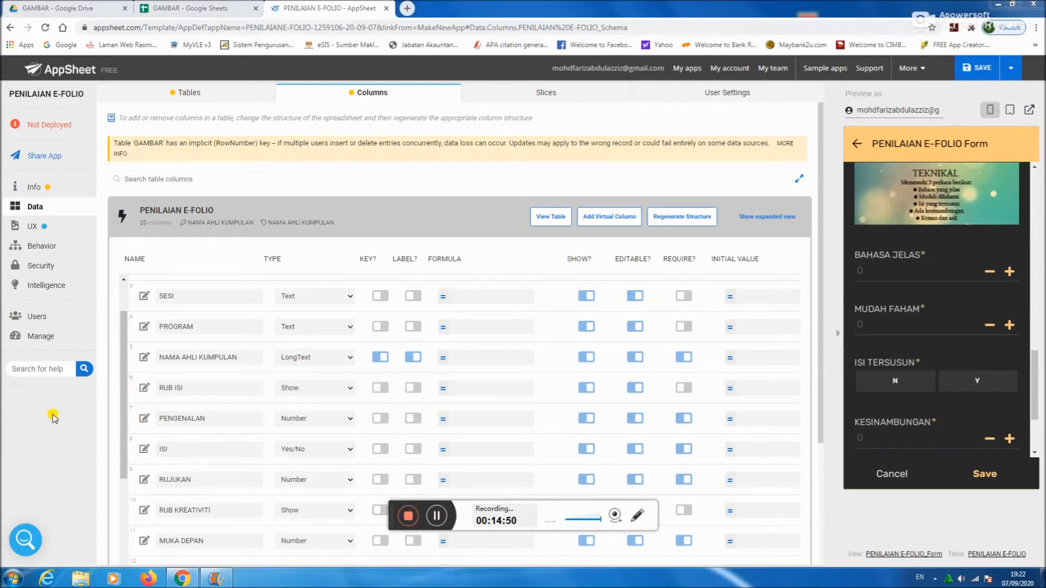
Step: Change the PENGENALAN column's type to Decimal and enter MARKAH 3[MARKAH] as its Valid If formula
left_click(143, 418)
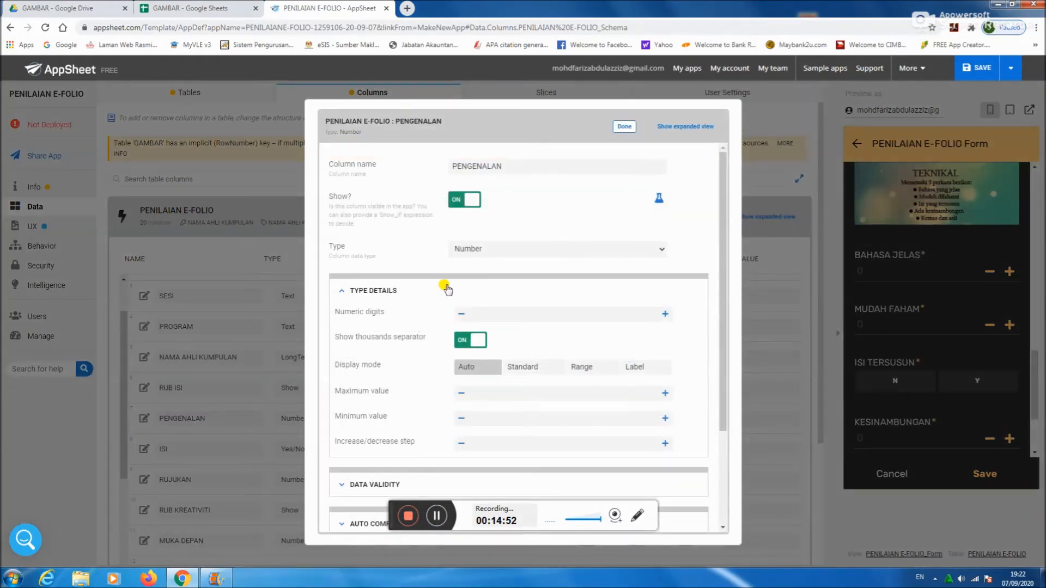
left_click(561, 252)
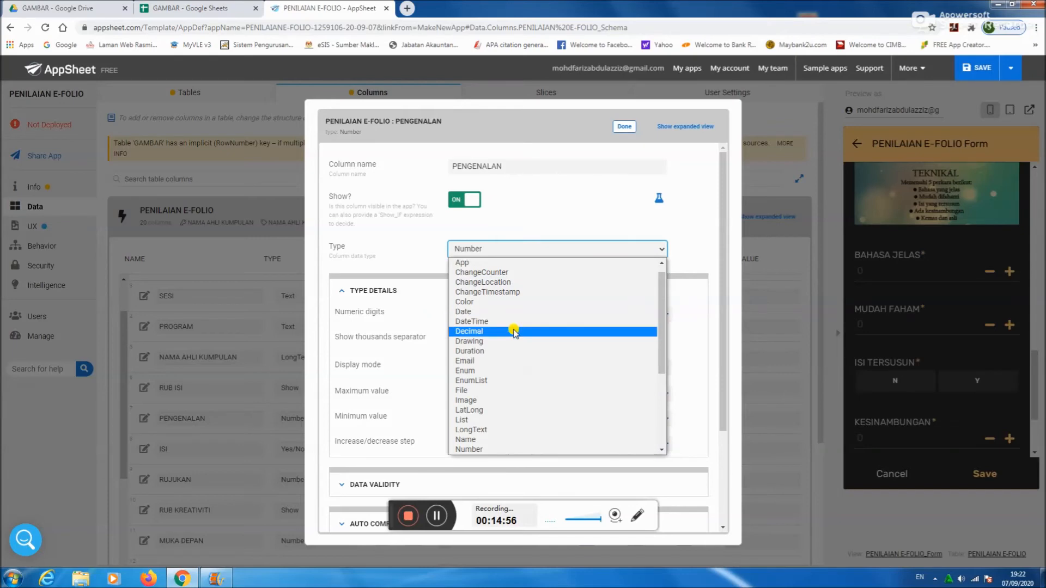
left_click(514, 332)
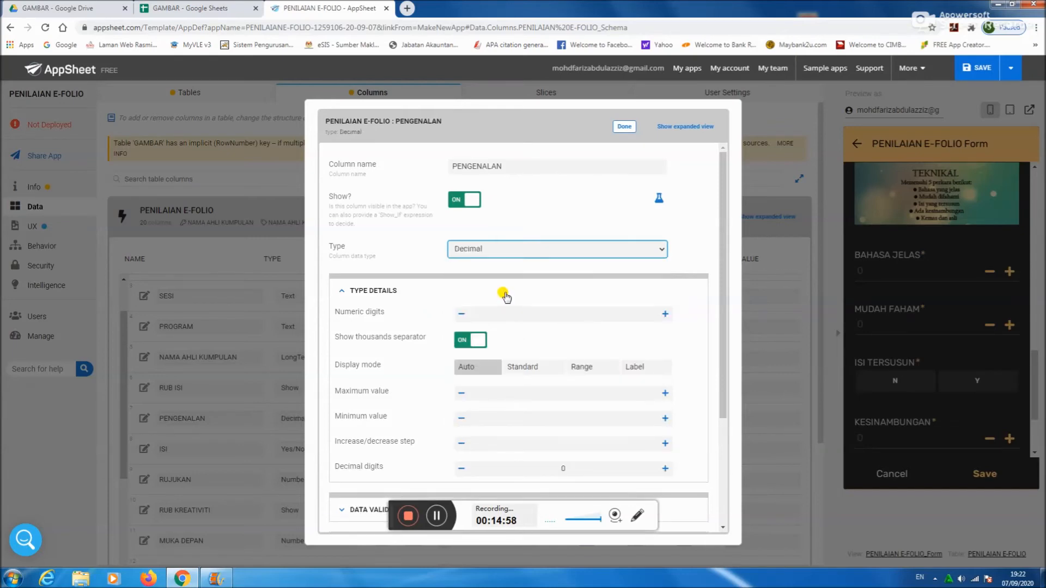
scroll(538, 354, "down", 2)
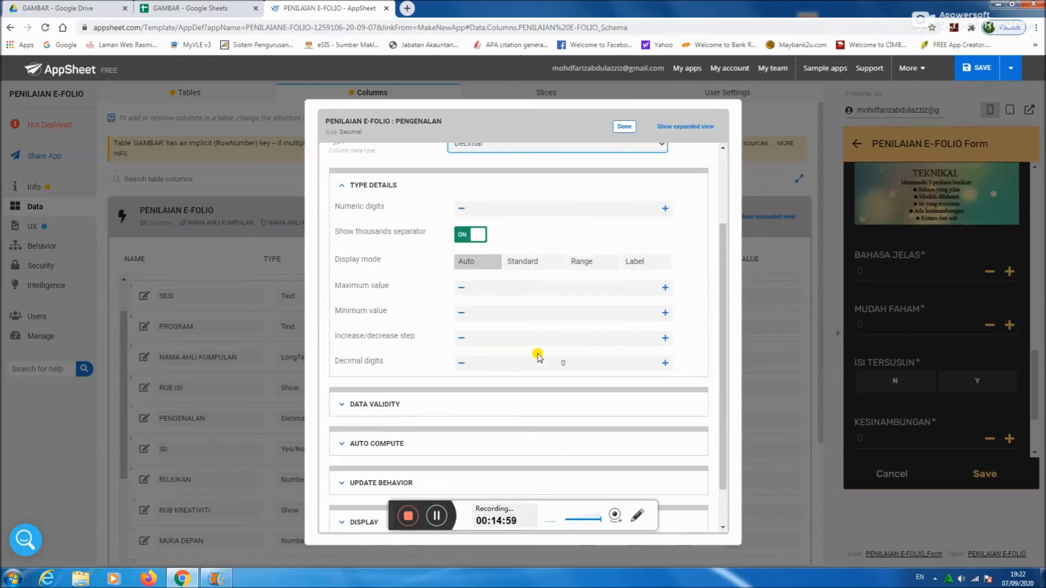
left_click(471, 401)
left_click(496, 424)
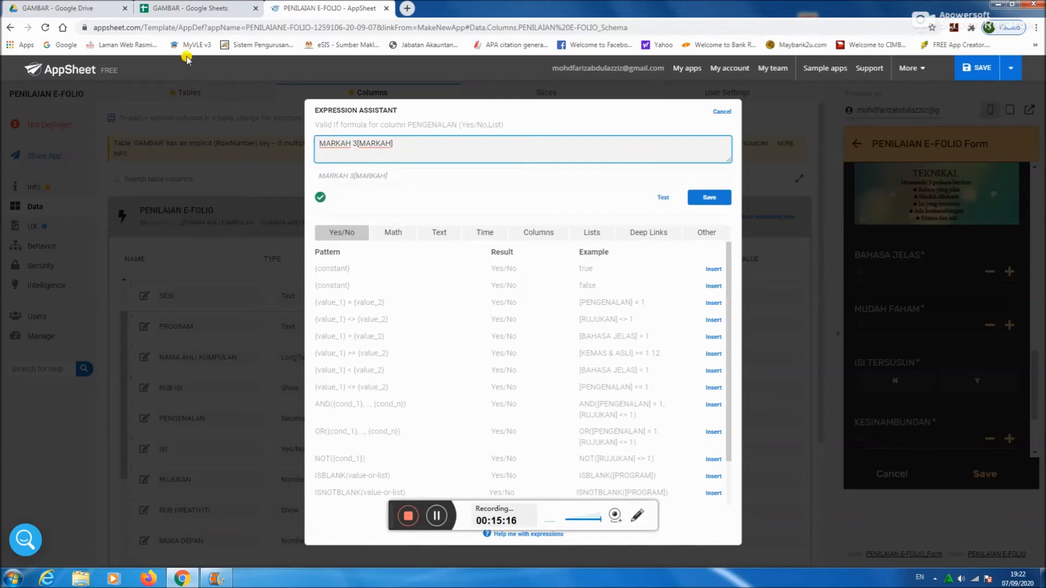
Step: Check the MARKAH column in the MARKAH 3 spreadsheet from the PENILAIAN E FOLIO folder on Google Drive, then return to AppSheet
left_click(81, 8)
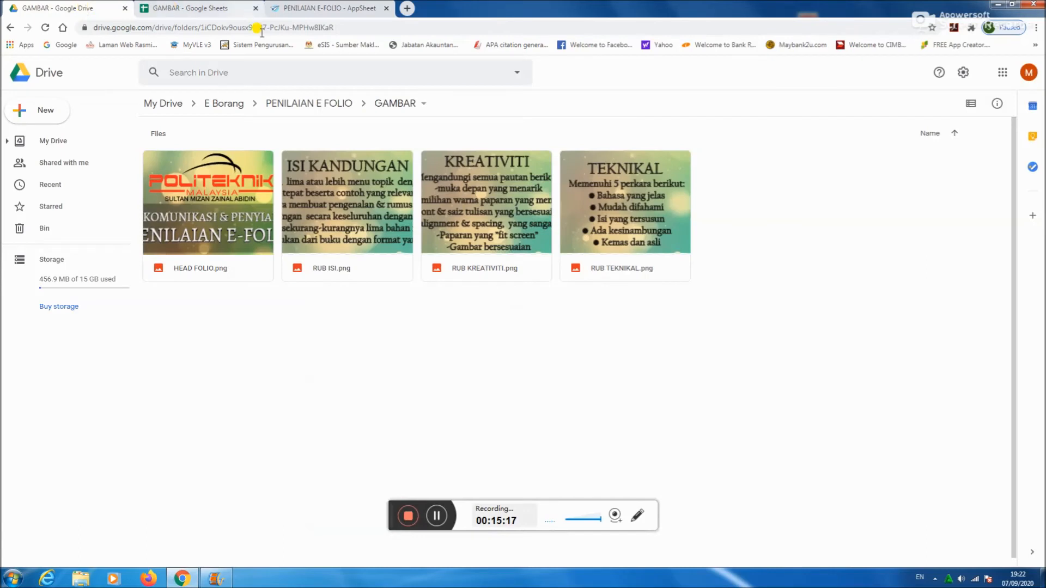
left_click(282, 103)
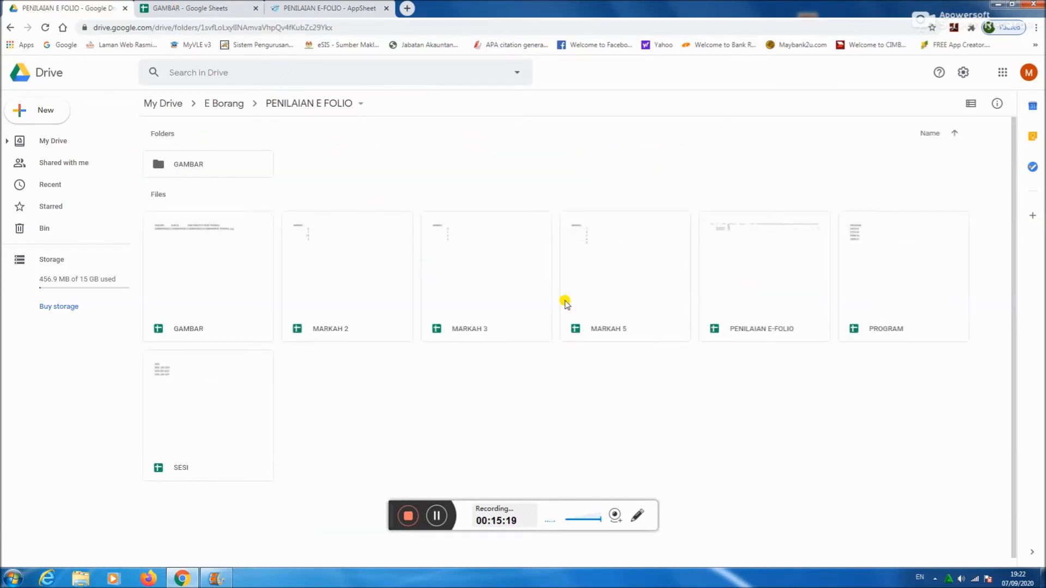
double_click(471, 289)
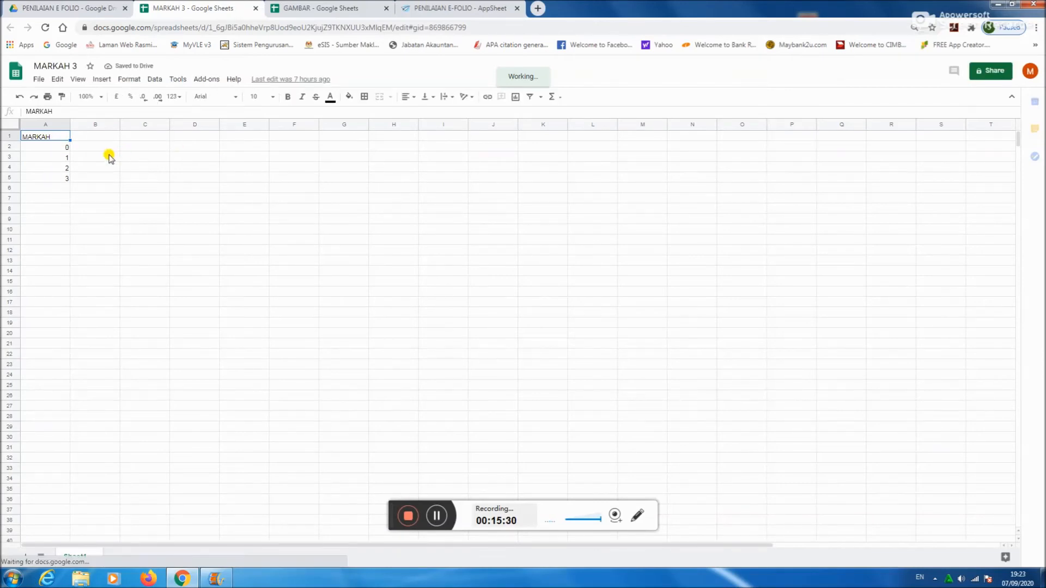
left_click(454, 10)
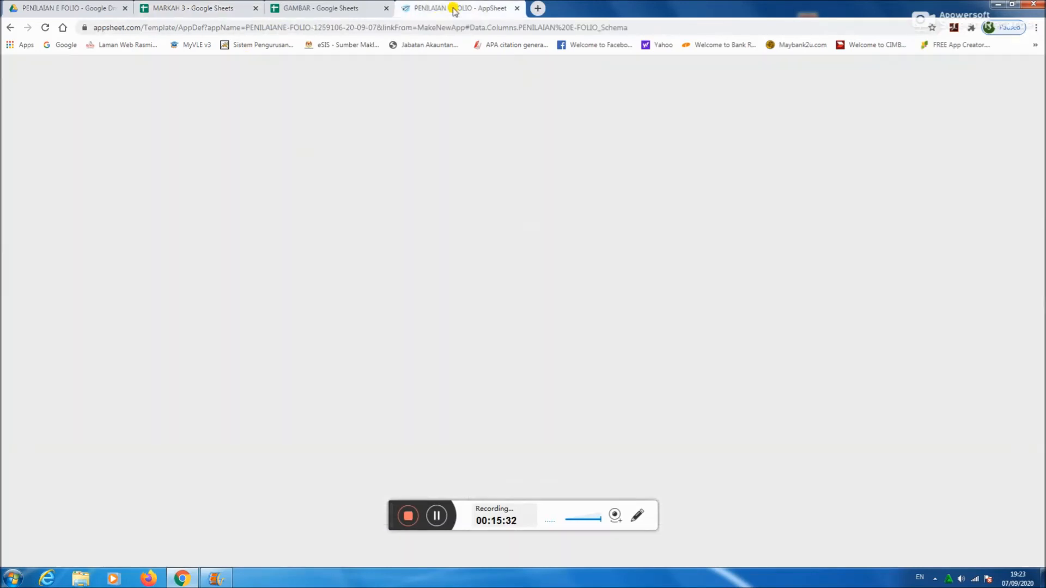
Step: Save the MARKAH 3[MARKAH] Valid If expression and confirm the PENGENALAN column's settings
left_click(708, 197)
left_click(625, 130)
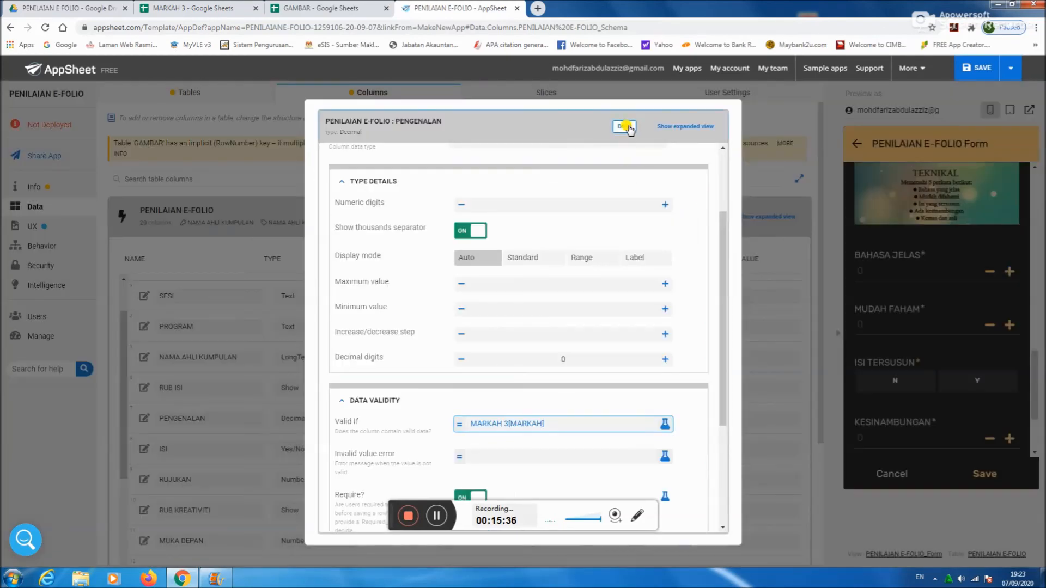
scroll(351, 330, "down", 1)
scroll(352, 333, "down", 1)
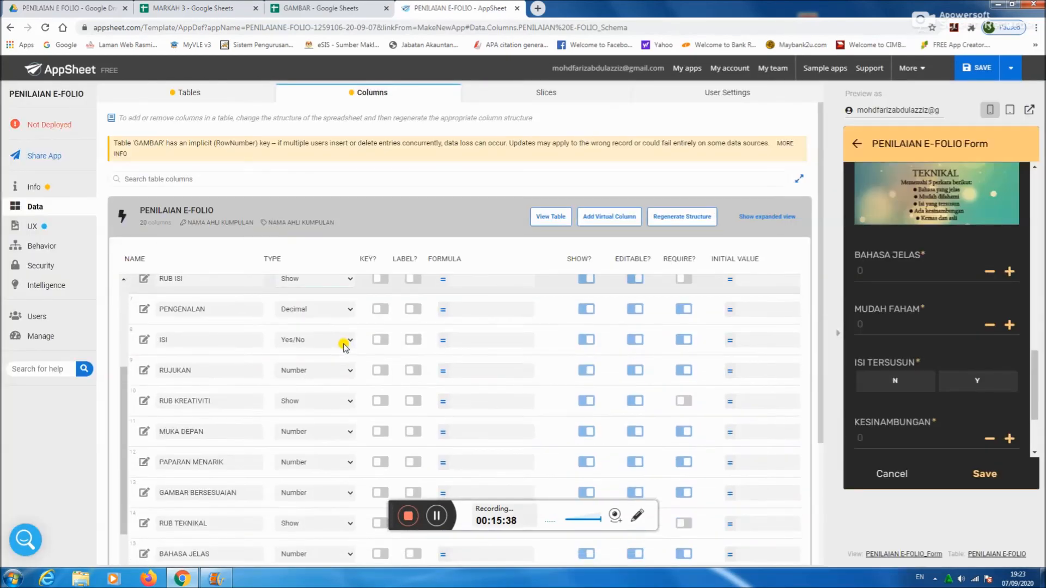
Step: Change the ISI column's type to Decimal and enter MARKAH 5[MARKAH] as its Valid If formula
left_click(143, 341)
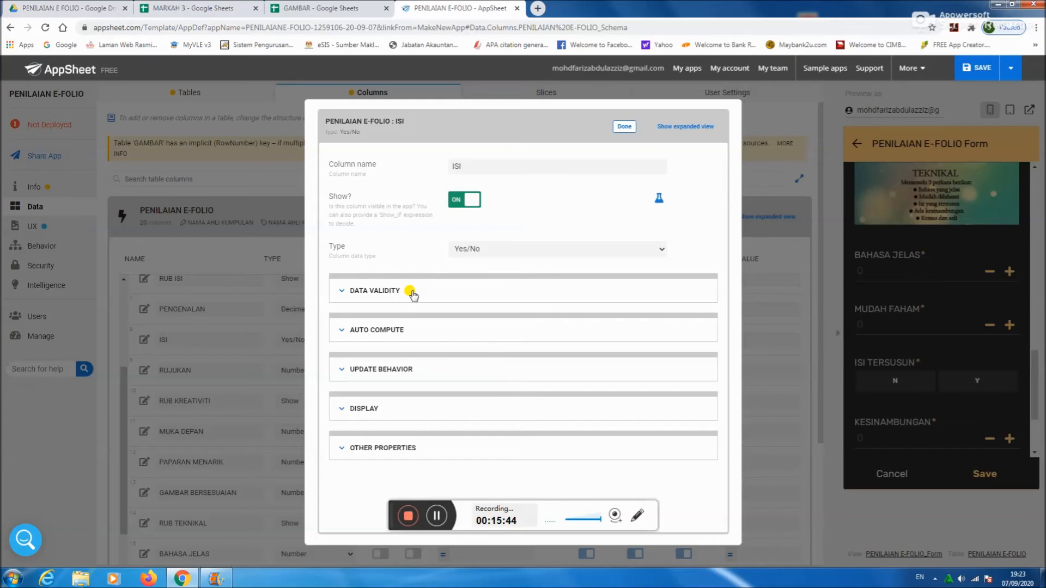
left_click(437, 516)
left_click(436, 515)
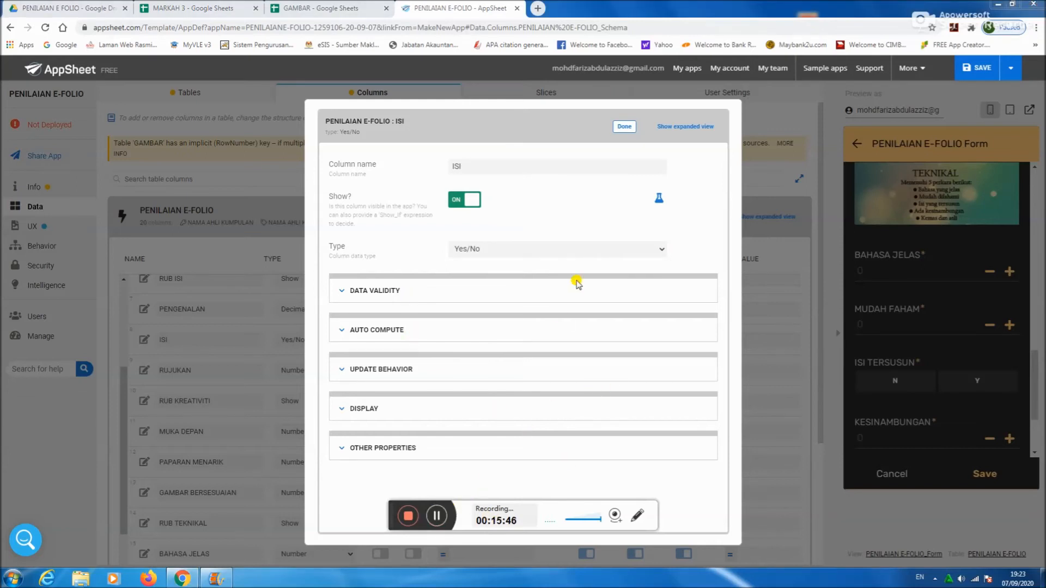
left_click(611, 252)
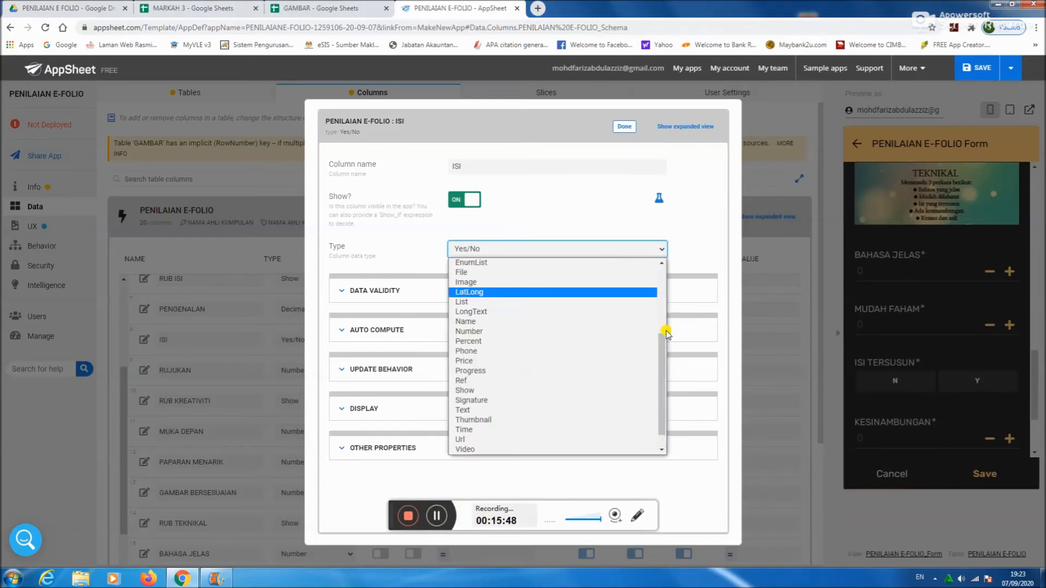
left_click_drag(663, 358, 663, 284)
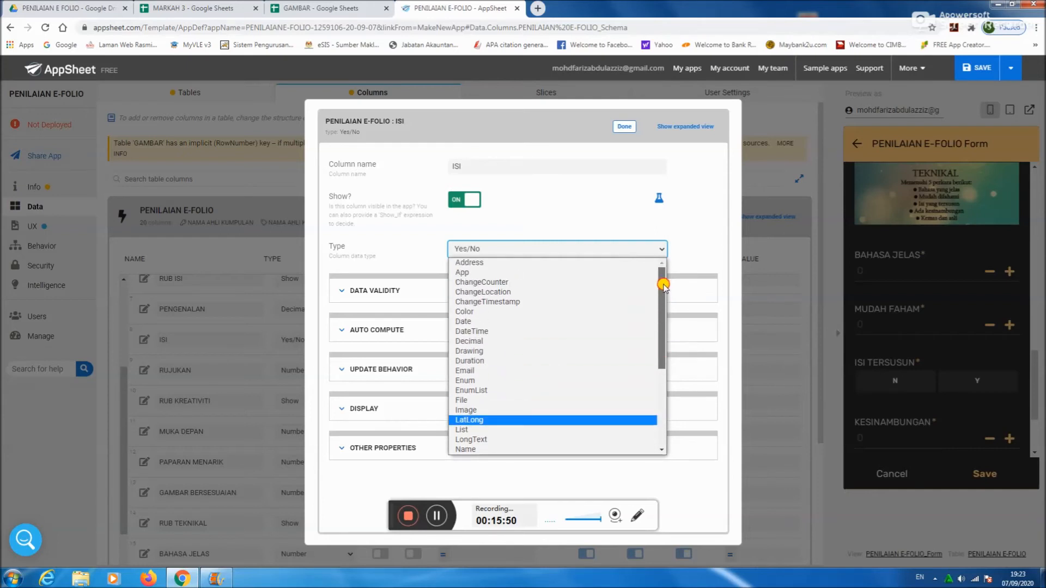
left_click(561, 341)
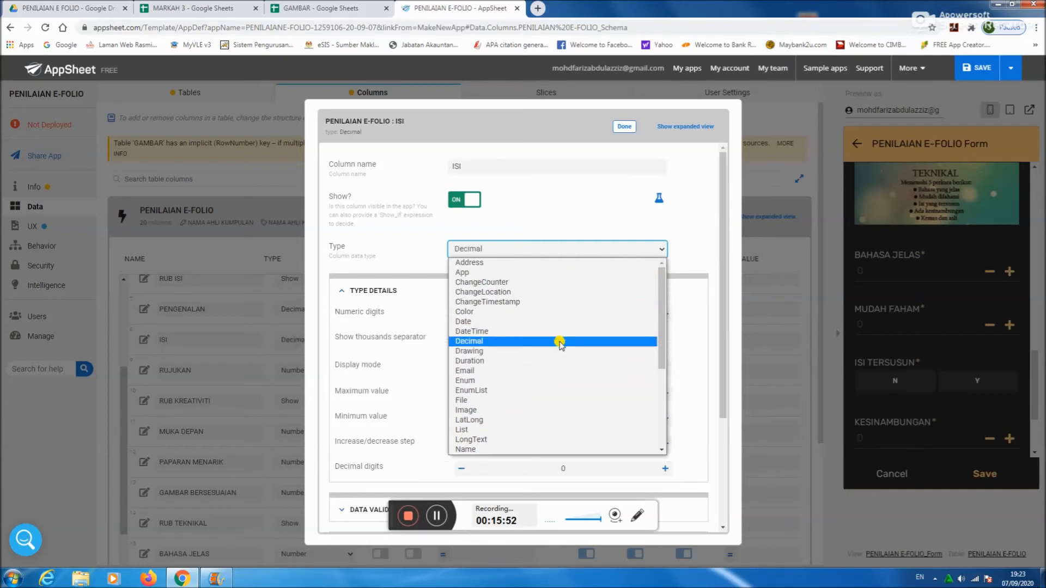
scroll(482, 417, "down", 1)
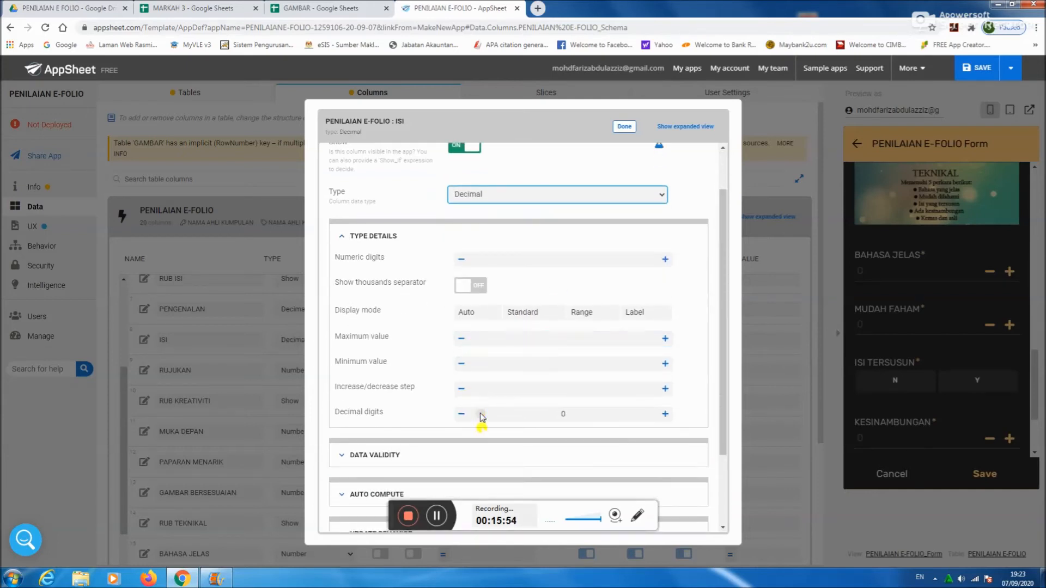
left_click(471, 456)
left_click(478, 478)
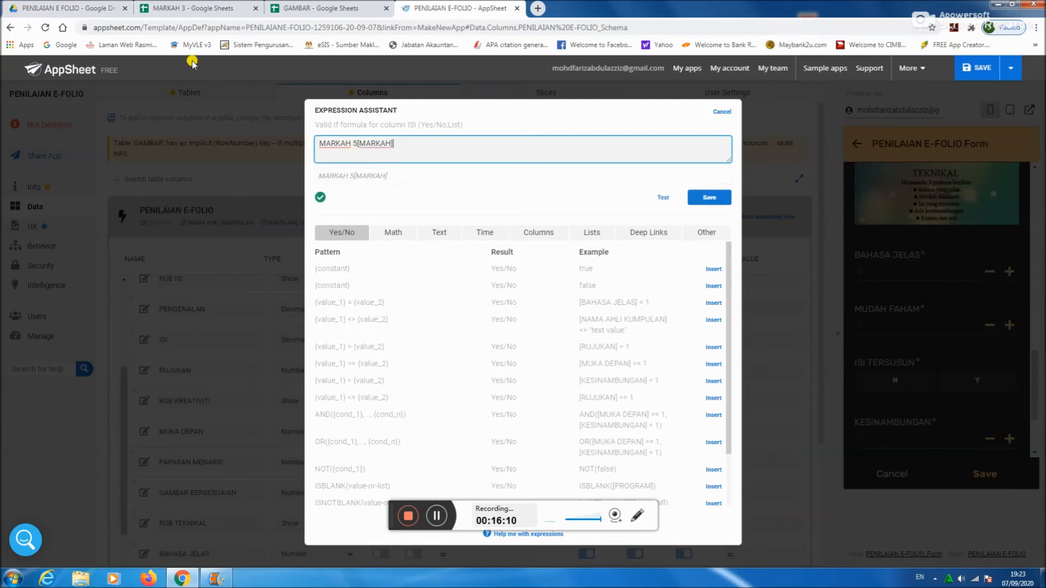
Step: Check the MARKAH column in the MARKAH 5 spreadsheet on Google Drive, then save the ISI column's Valid If expression and settings in AppSheet
left_click(95, 7)
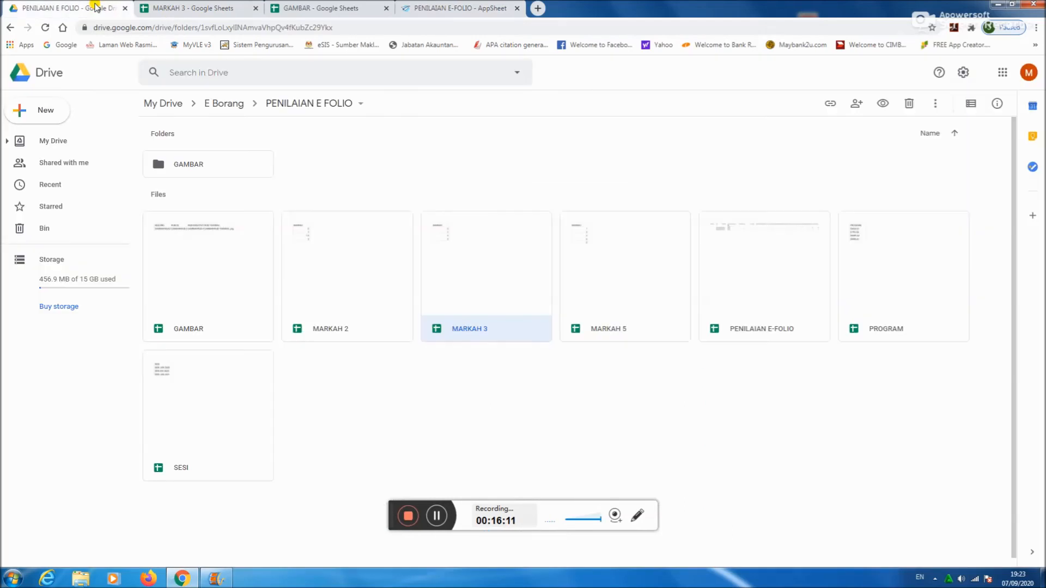
double_click(636, 303)
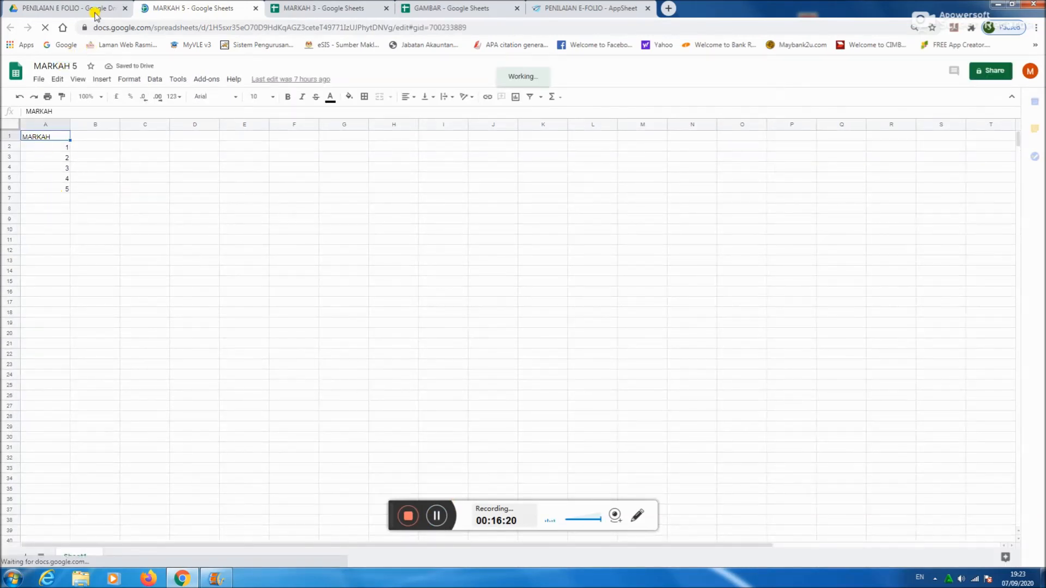
left_click(564, 10)
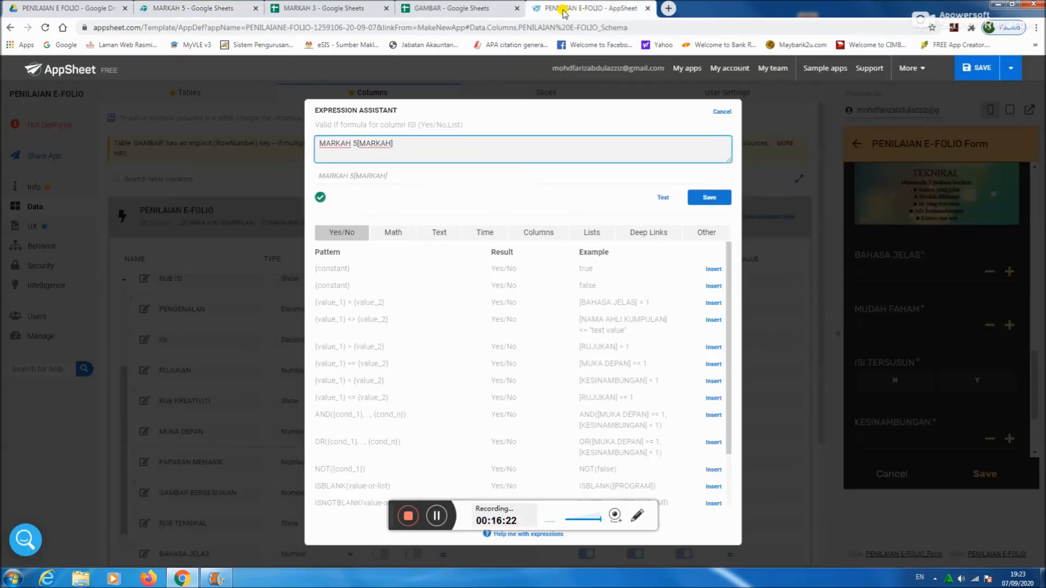
left_click(709, 198)
left_click(625, 127)
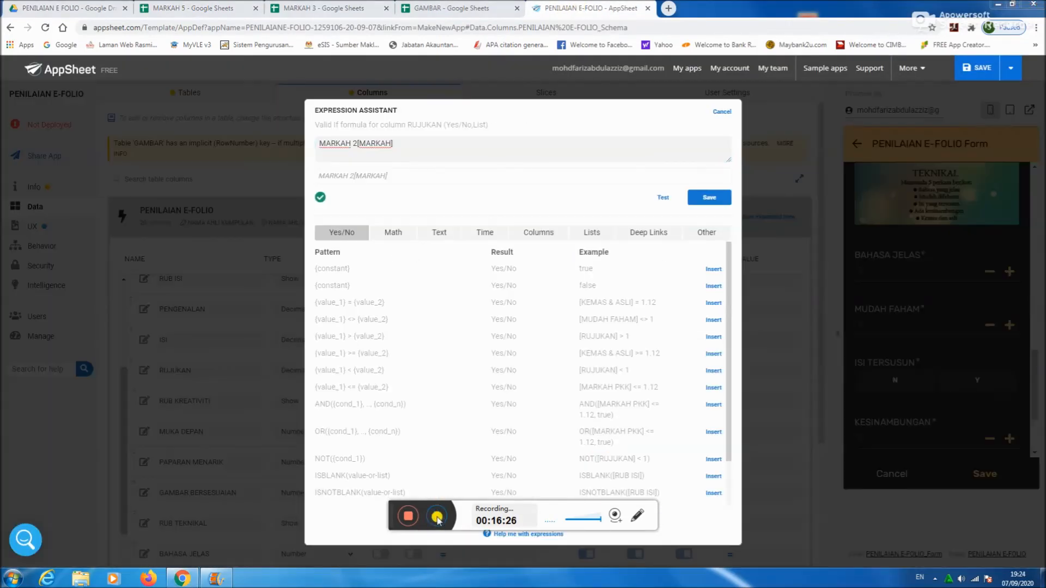
Step: Save MARKAH 2[MARKAH] as the Valid If formula of the RUJUKAN and MUKA DEPAN columns and confirm their settings
left_click(704, 196)
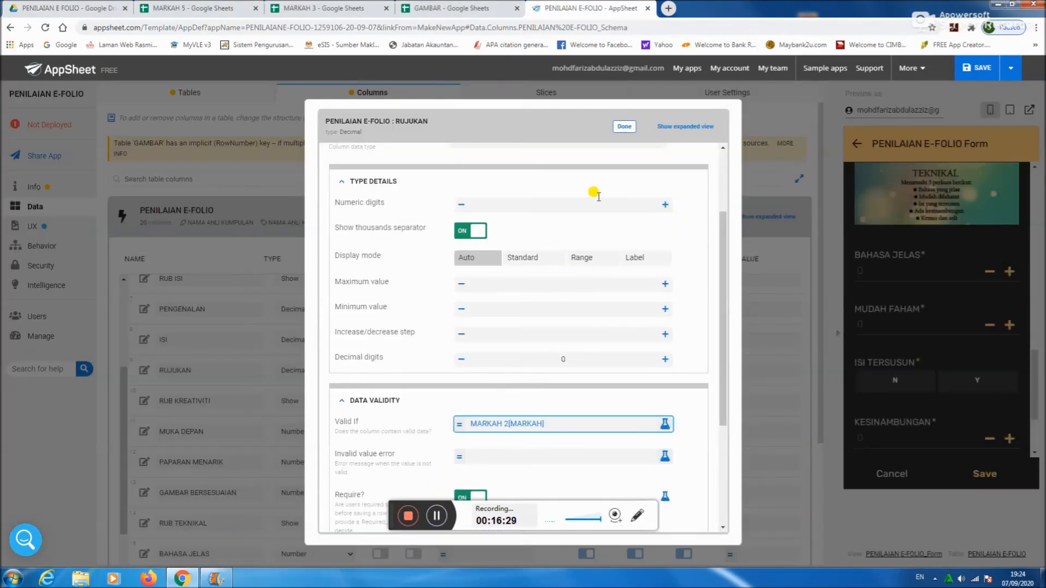
left_click(624, 126)
left_click(436, 515)
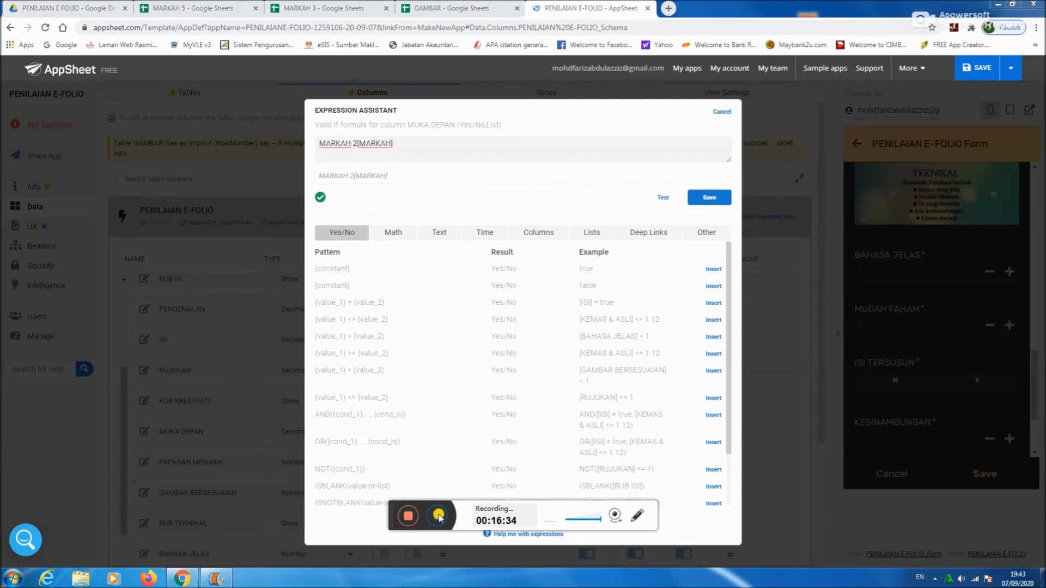
left_click(714, 196)
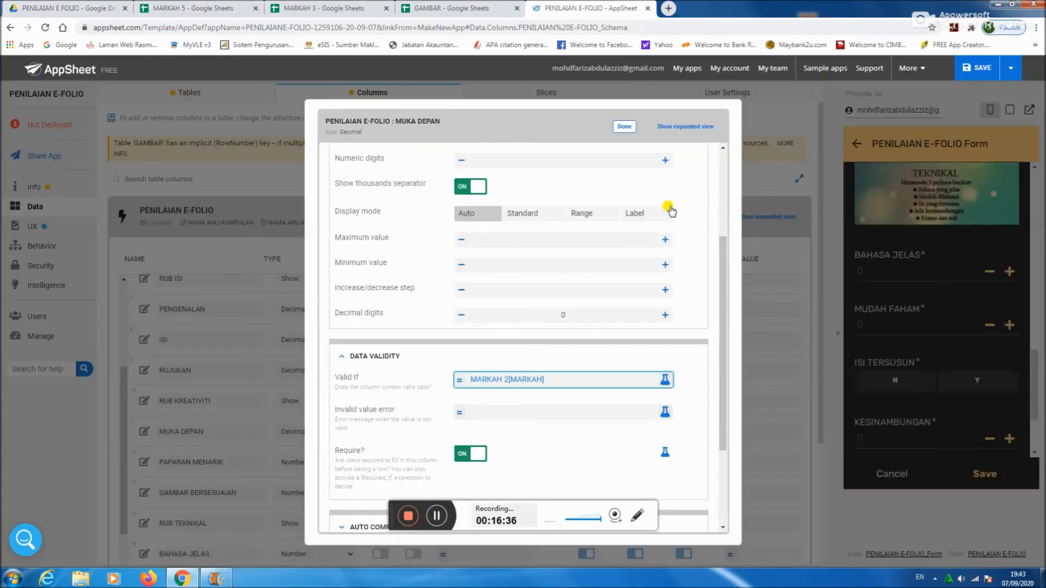
left_click(624, 127)
left_click(436, 516)
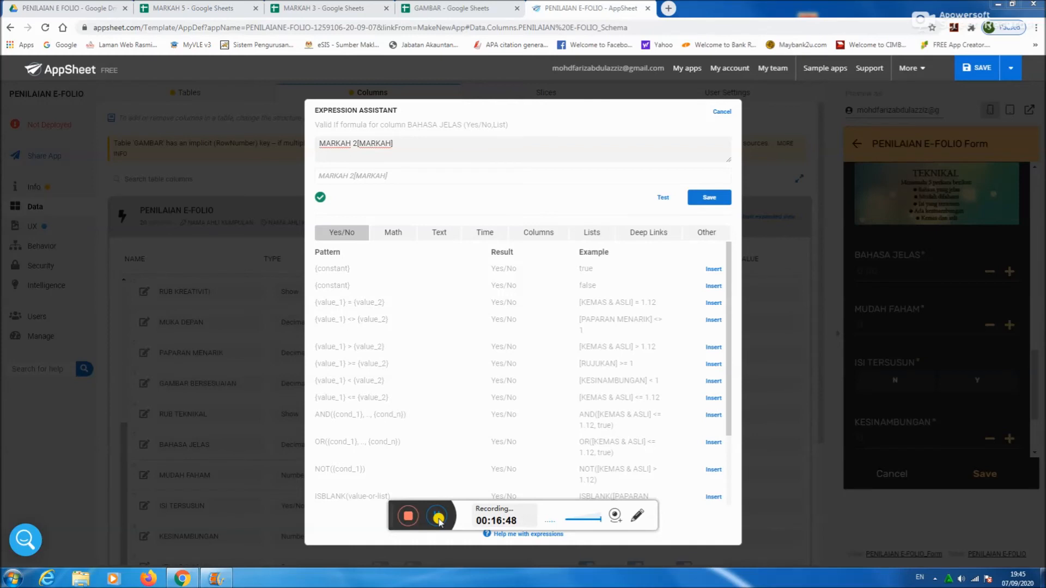
Step: Copy the MARKAH 2[MARKAH] expression from the BAHASA JELAS column and save it as Valid If for BAHASA JELAS and KESINAMBUNGAN
left_click_drag(317, 143, 393, 143)
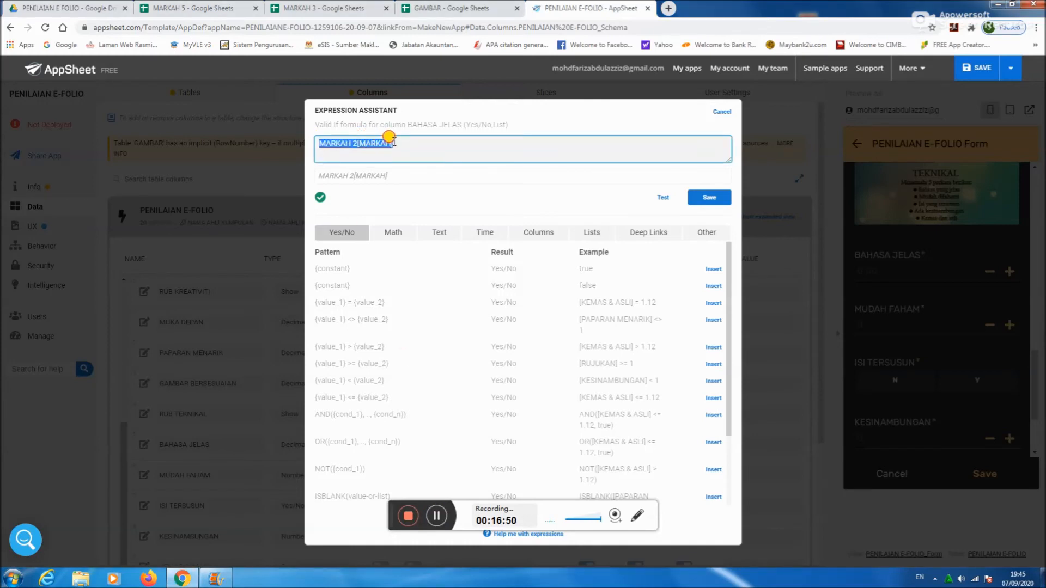
right_click(385, 139)
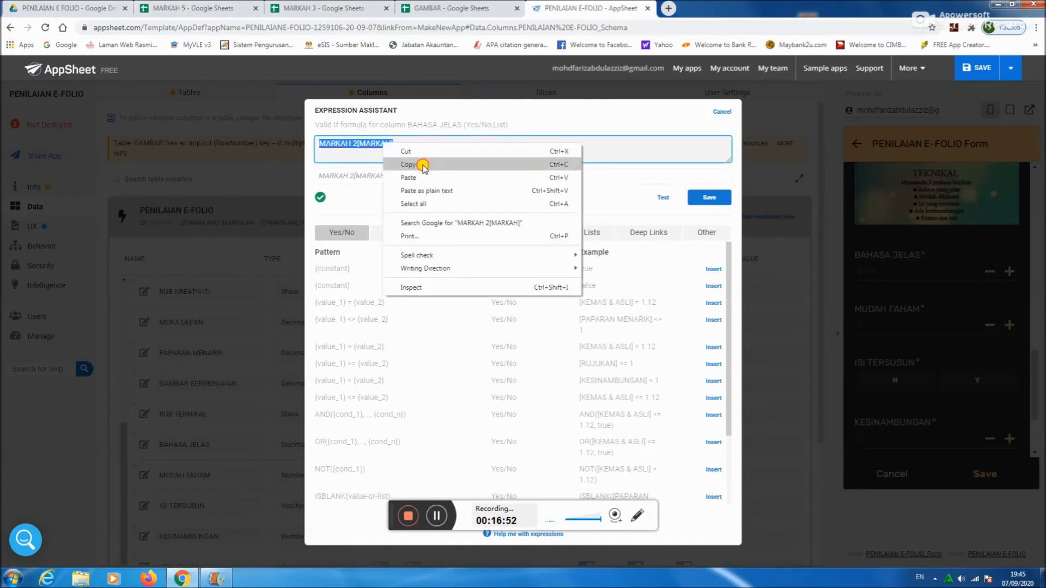
left_click(423, 166)
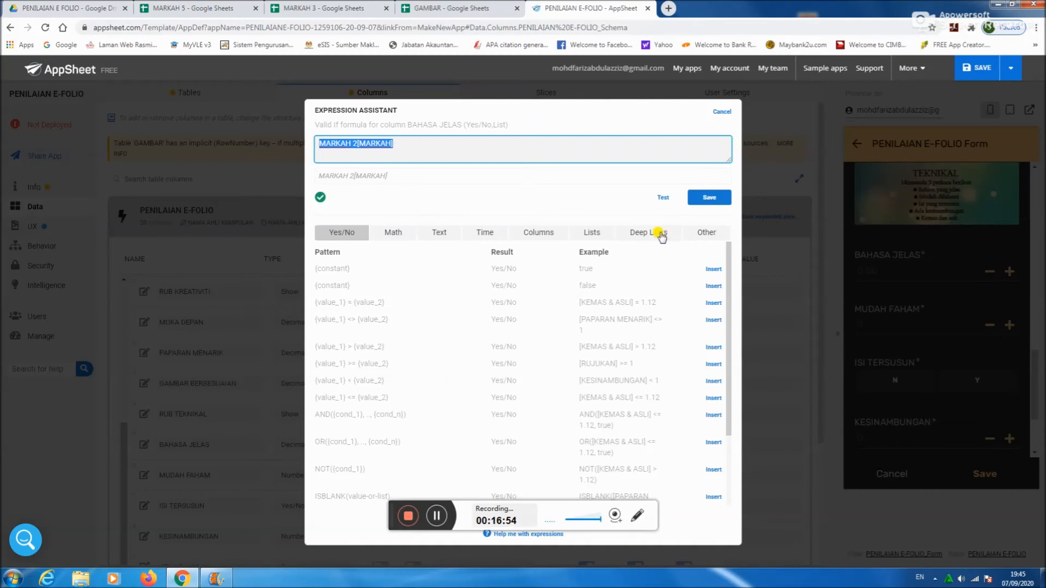
left_click(706, 199)
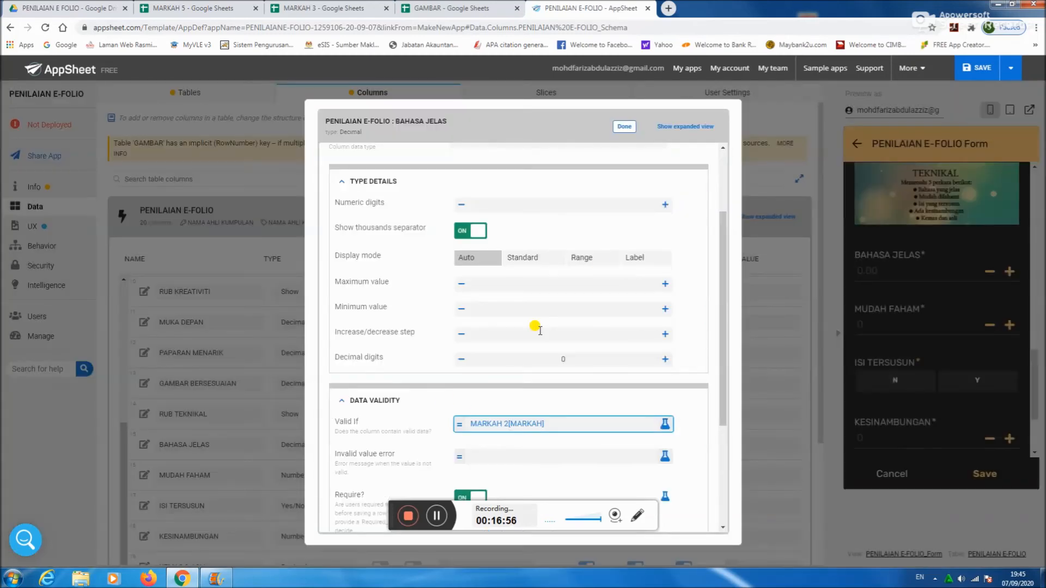
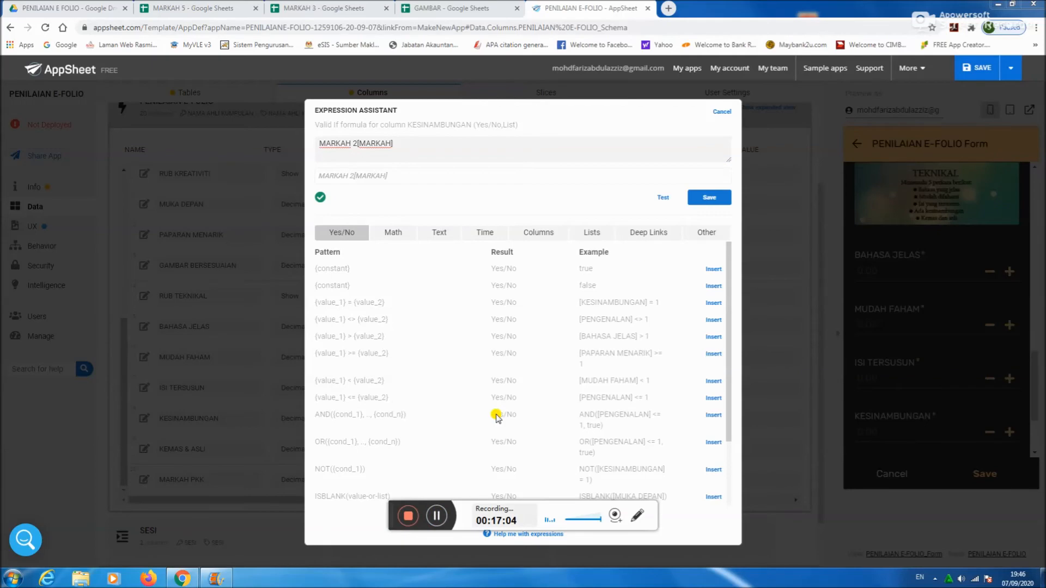
left_click(710, 198)
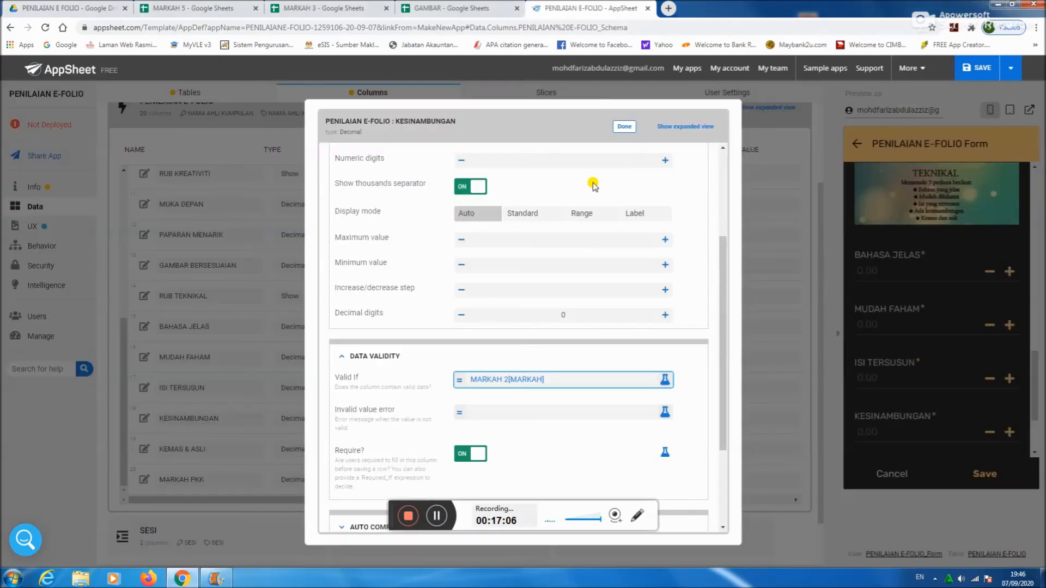
left_click(623, 126)
Step: Paste MARKAH 2[MARKAH] as the KEMAS & ASLI column's Valid If formula, save the expression and confirm the column's settings
left_click(153, 447)
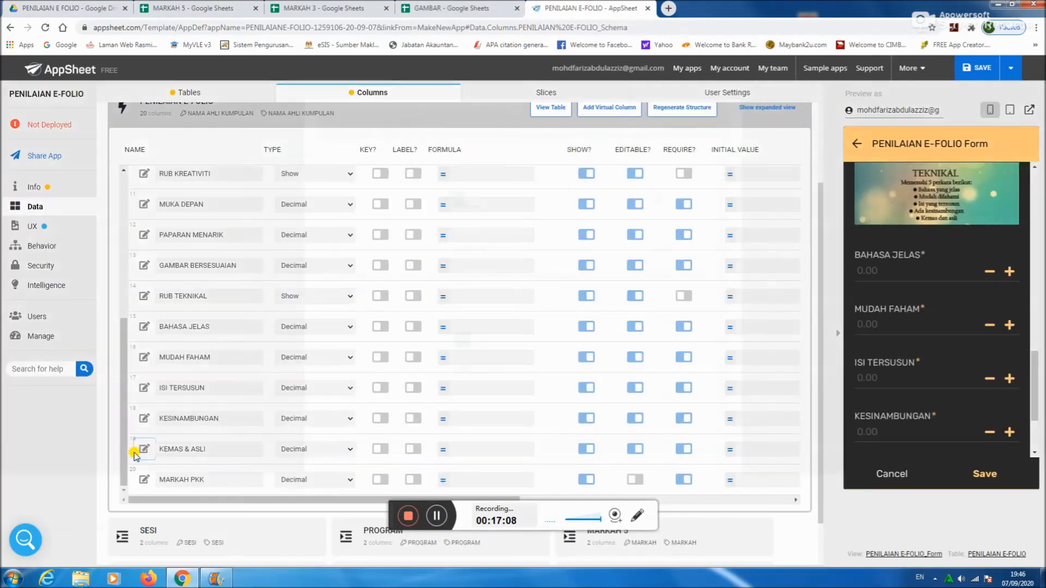
scroll(499, 419, "down", 3)
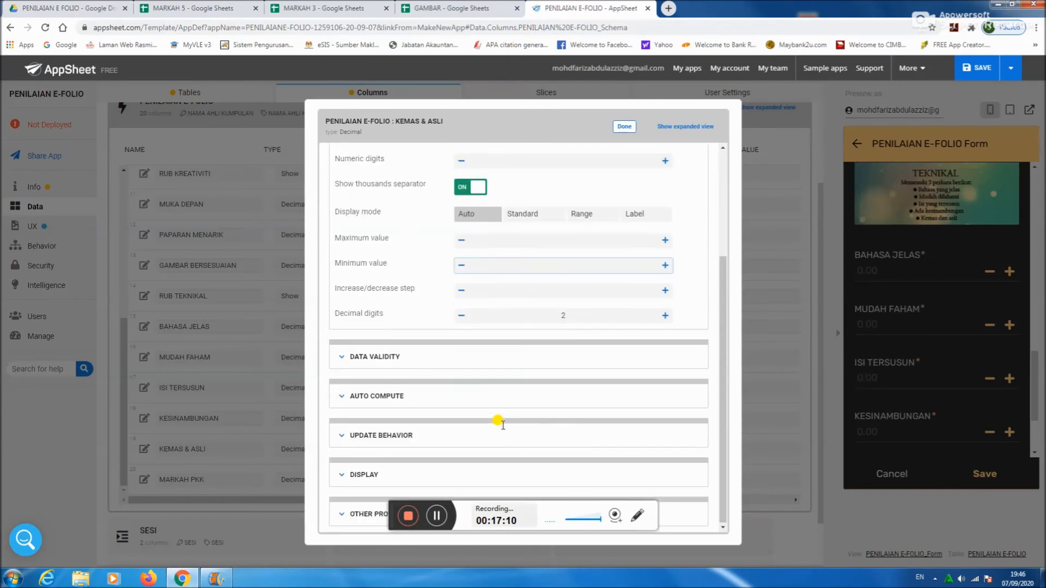
left_click(450, 358)
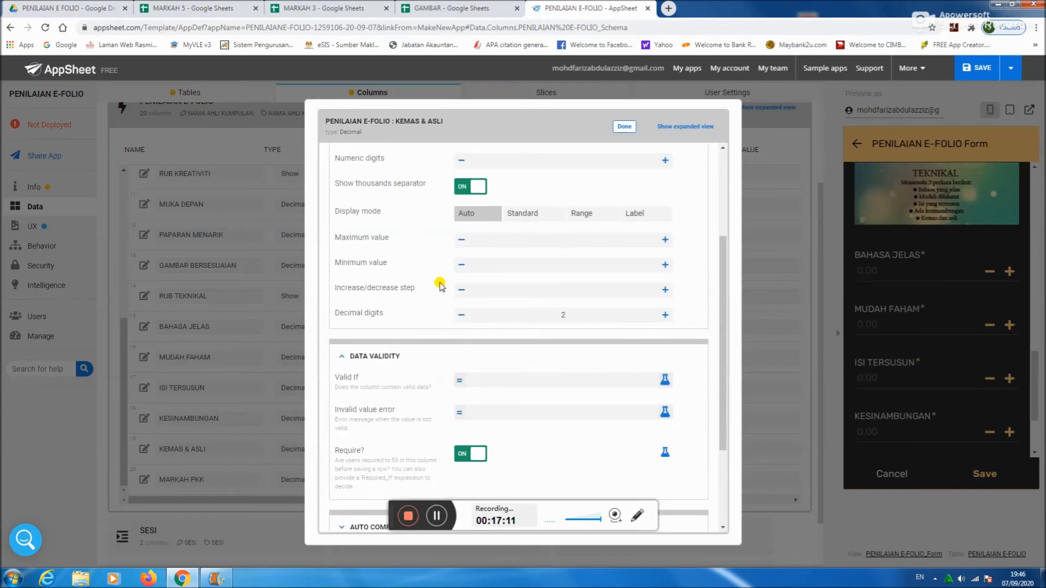
left_click(467, 380)
right_click(365, 151)
left_click(403, 216)
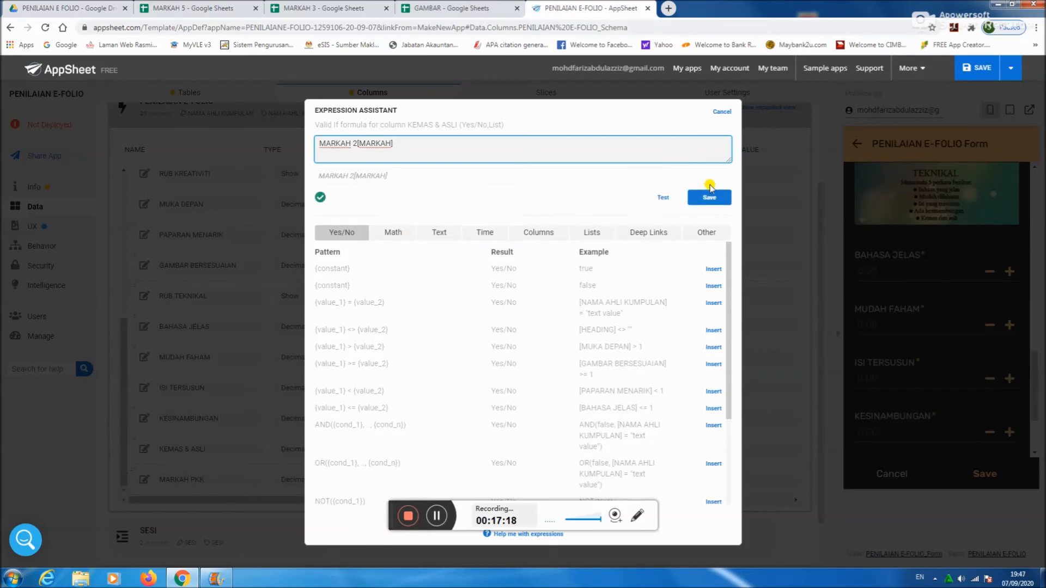
left_click(708, 199)
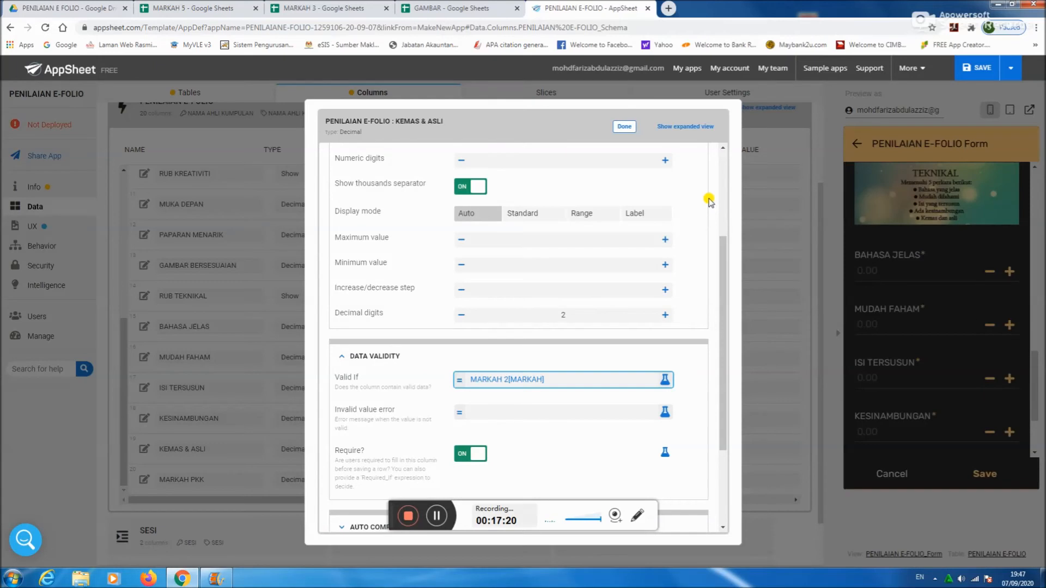
left_click(624, 127)
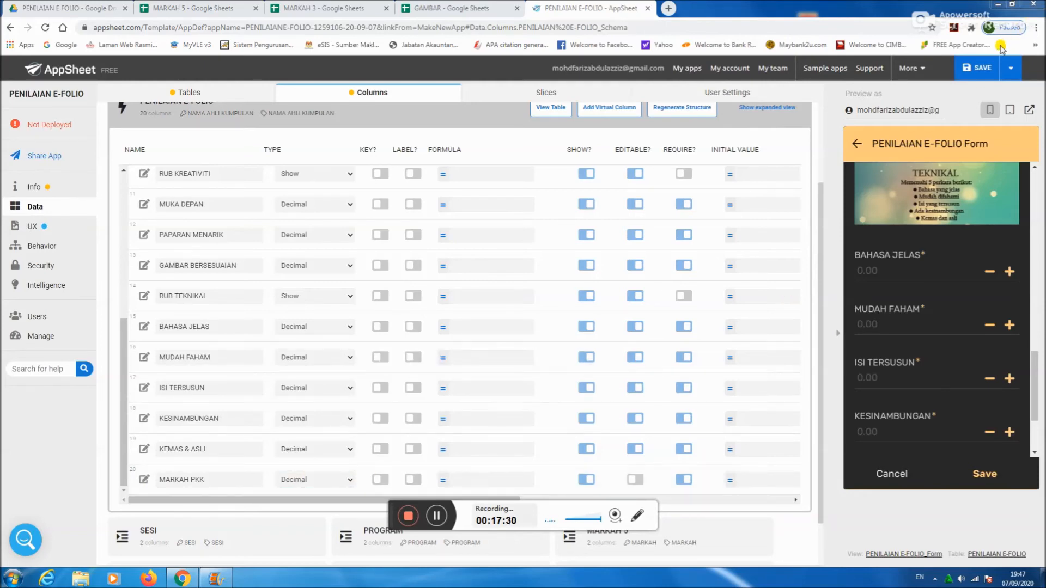
Step: Save the app's changes and review the PENILAIAN E-FOLIO form in the preview
left_click(979, 67)
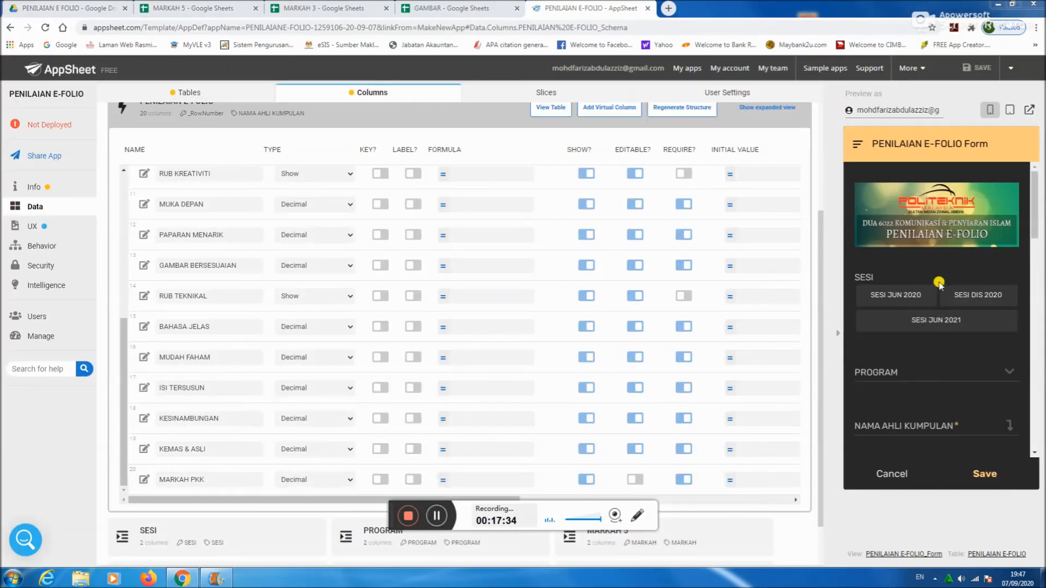
mouse_move(1034, 206)
left_mouse_down()
mouse_move(1032, 436)
mouse_move(1035, 203)
left_mouse_up()
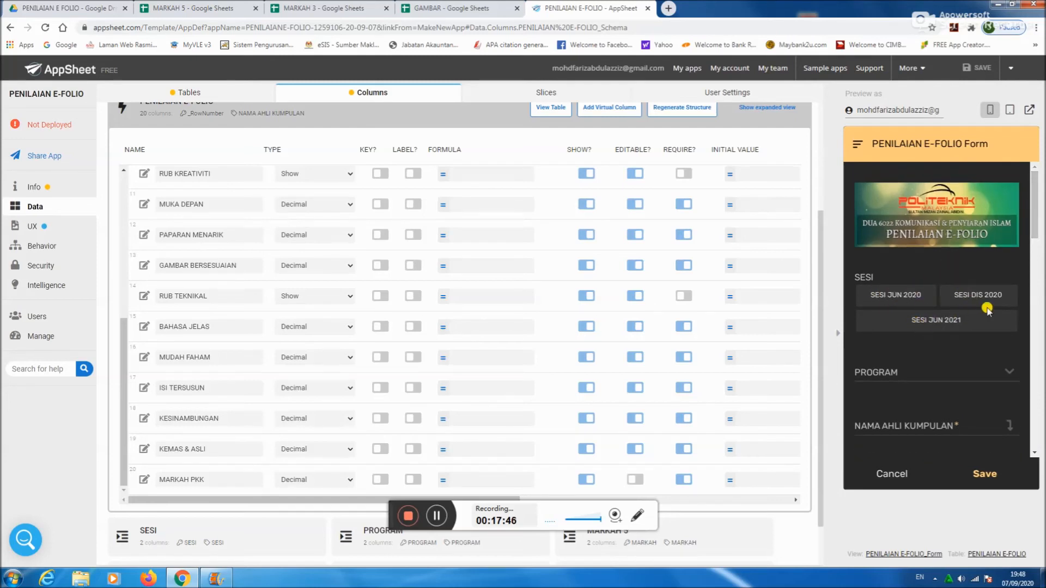
Step: Set the SESI column's type to Enum with base type Text and Dropdown input mode, and confirm the column's settings
scroll(188, 264, "up", 1)
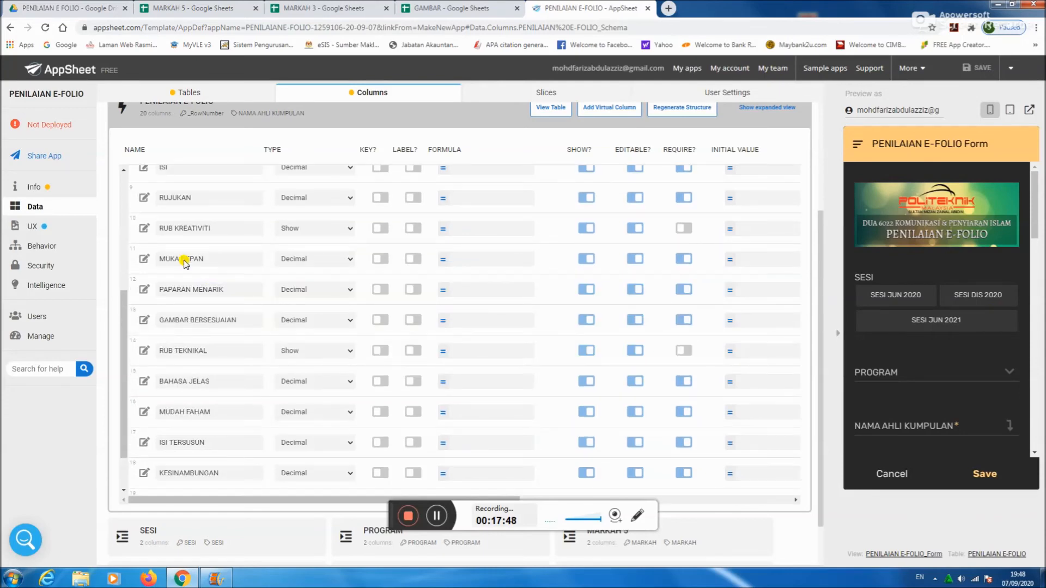
scroll(188, 273, "up", 1)
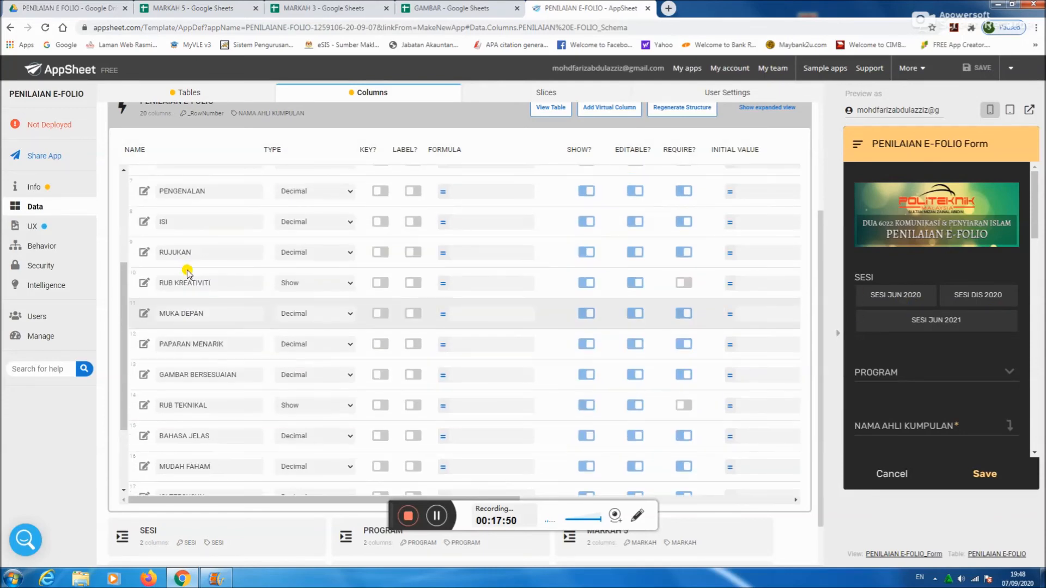
scroll(187, 272, "up", 3)
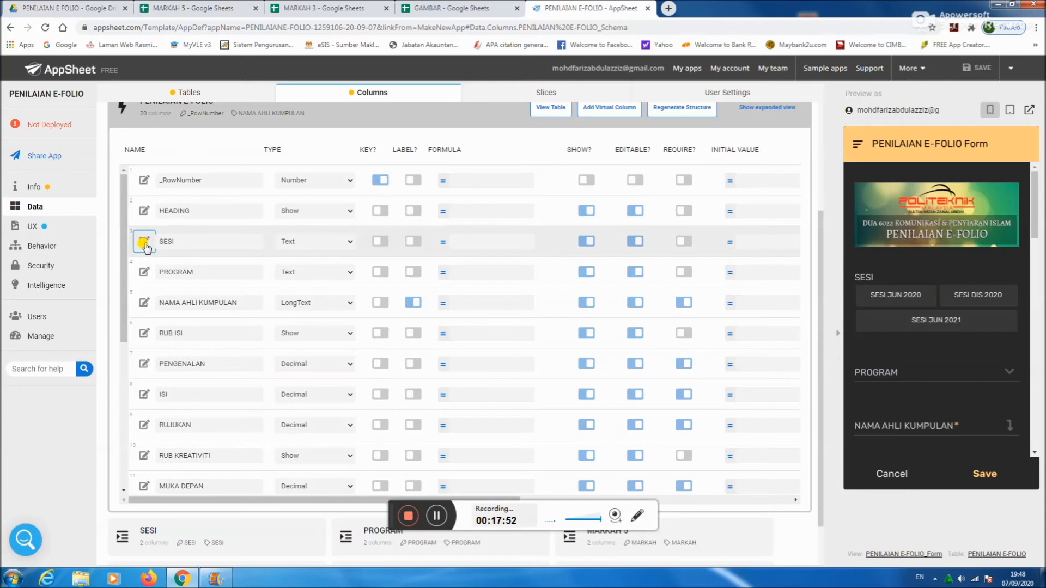
left_click(144, 242)
left_click(512, 254)
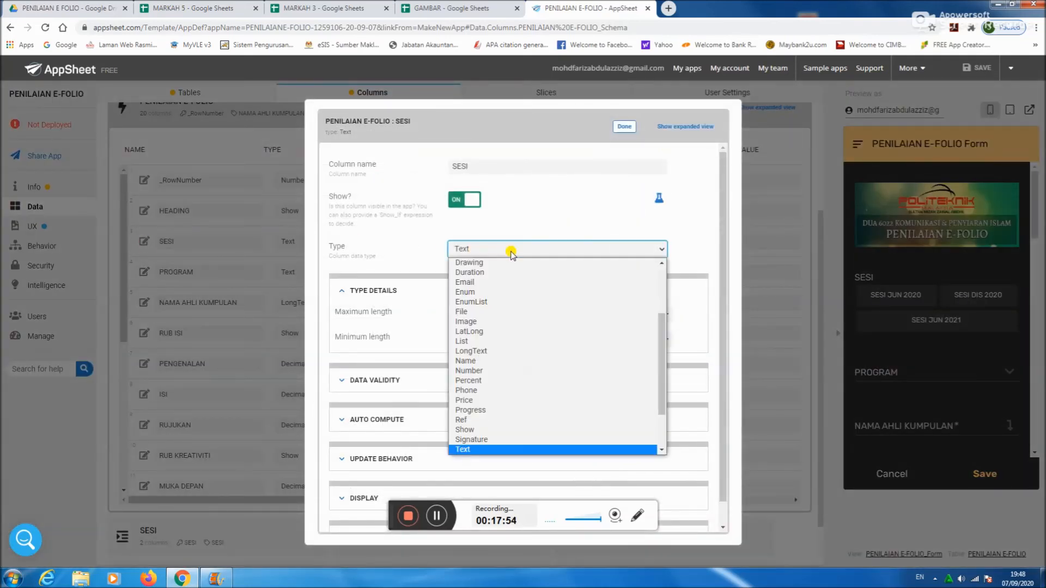
left_click(508, 293)
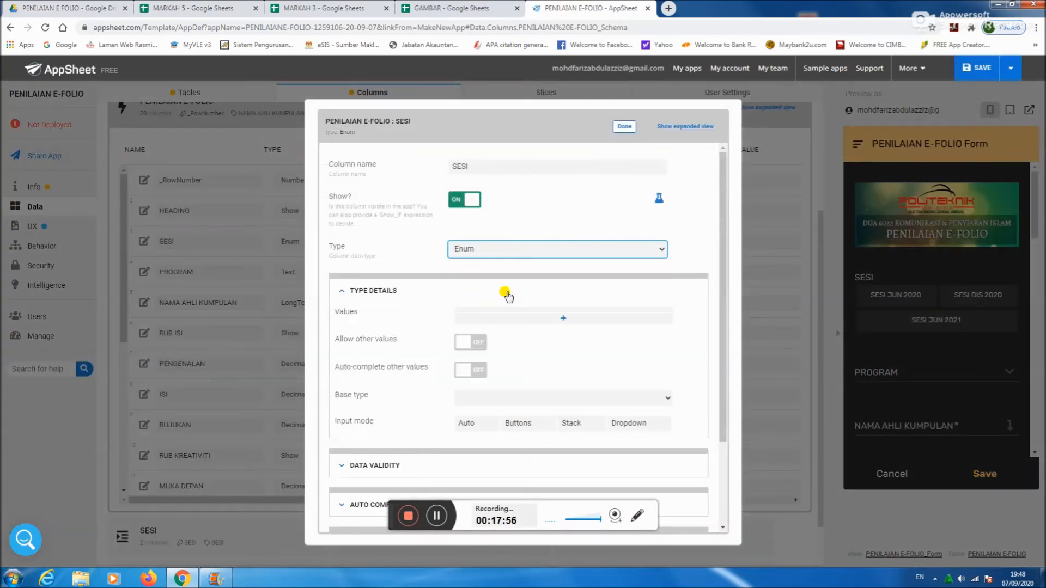
left_click(609, 399)
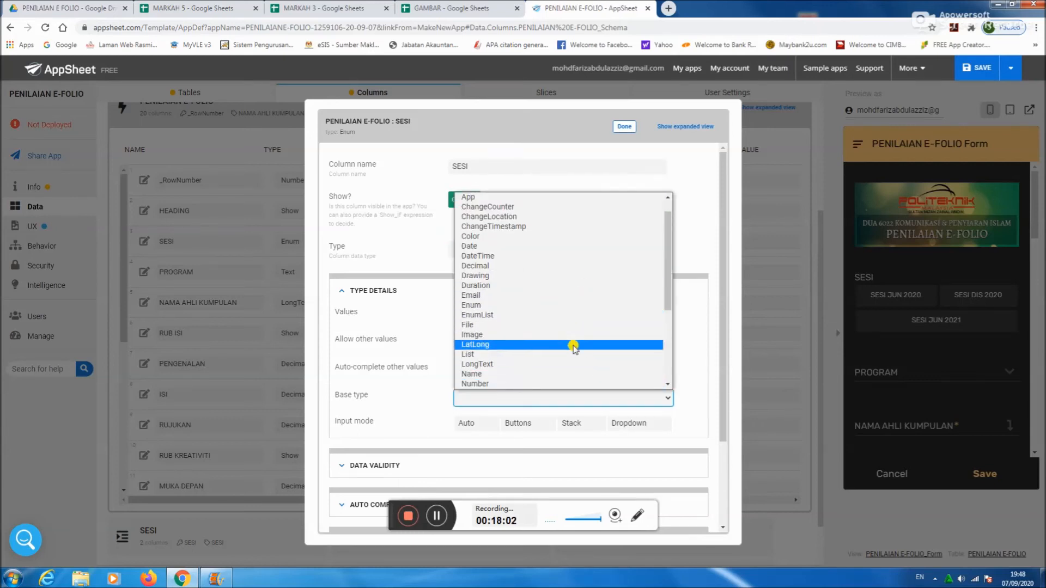
scroll(572, 362, "down", 4)
left_click(549, 353)
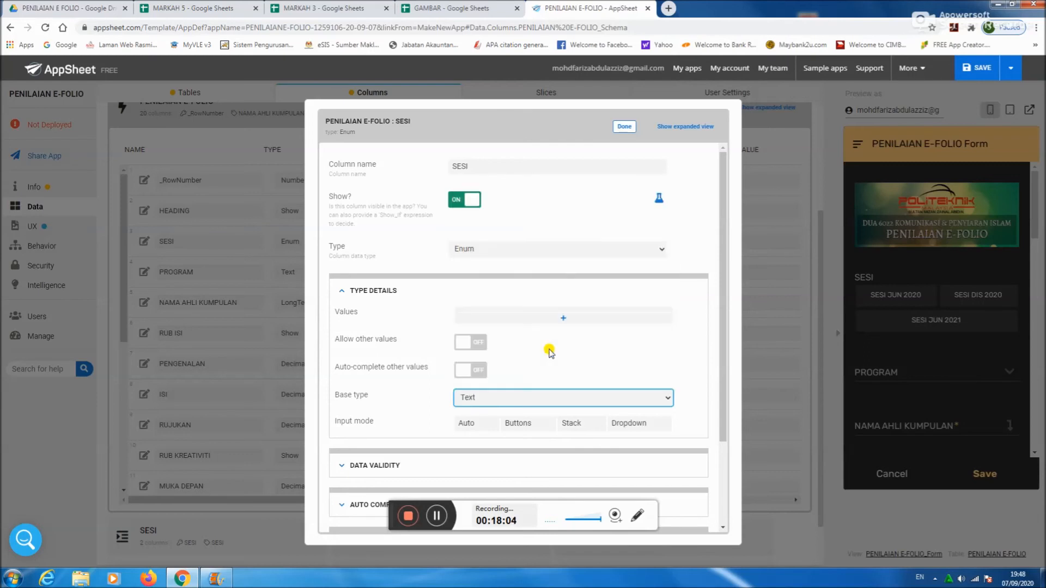
left_click(632, 424)
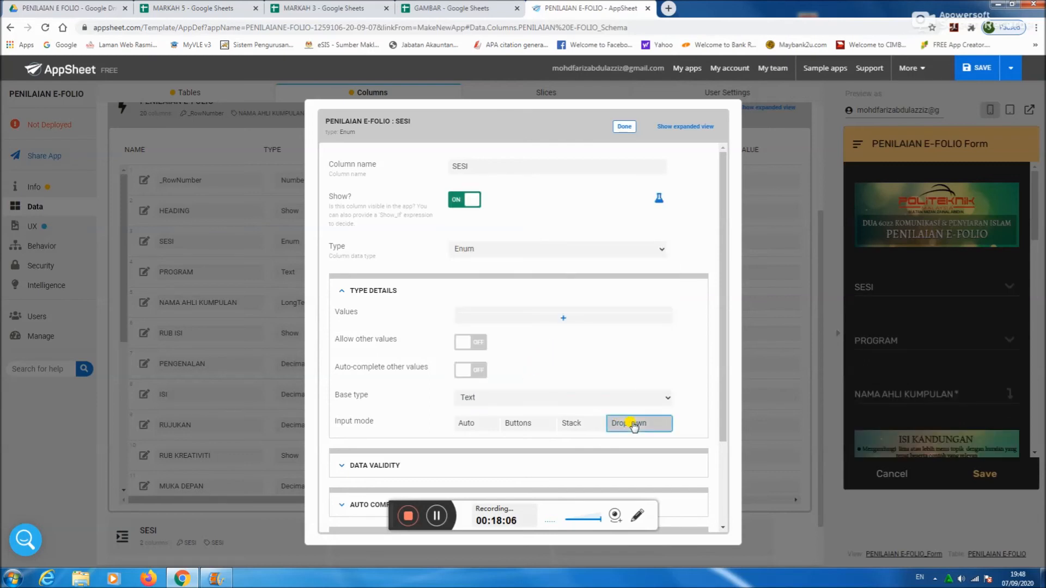
left_click(622, 127)
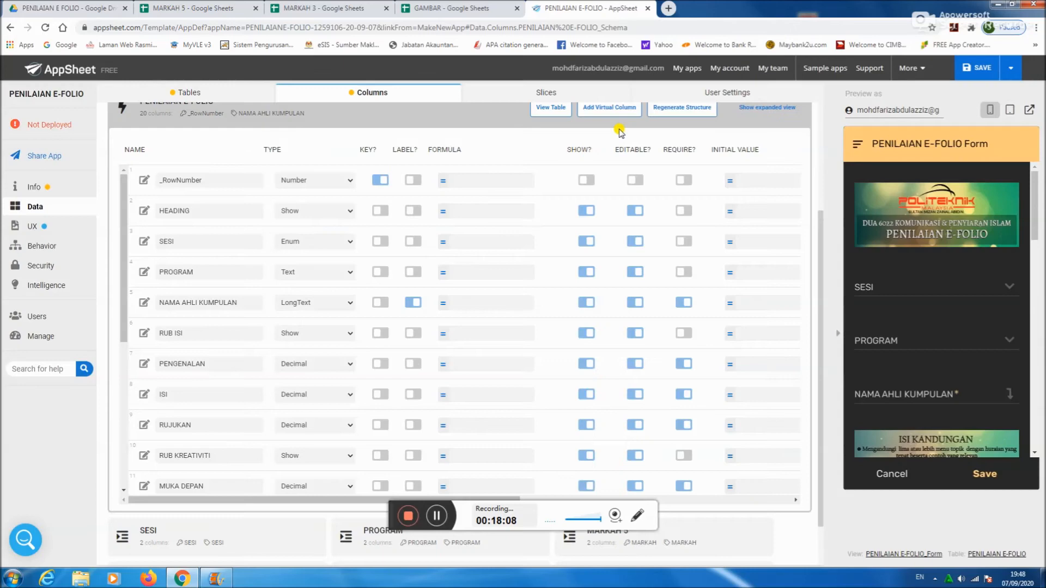
Step: Check the SESI and RUJUKAN choice lists and the PENGENALAN and ISI mark options in the form preview
left_click(1006, 293)
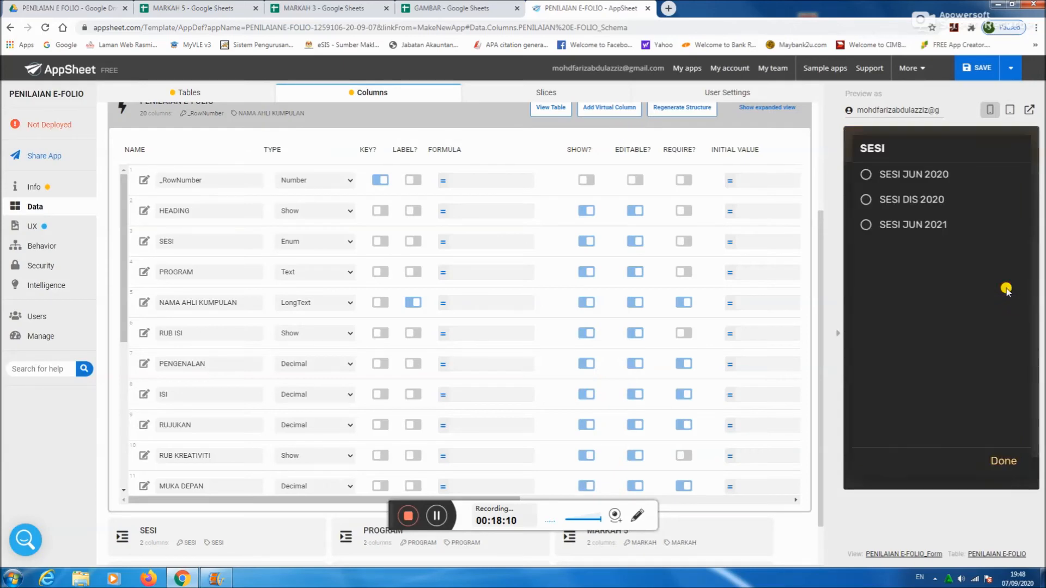
left_click(1000, 459)
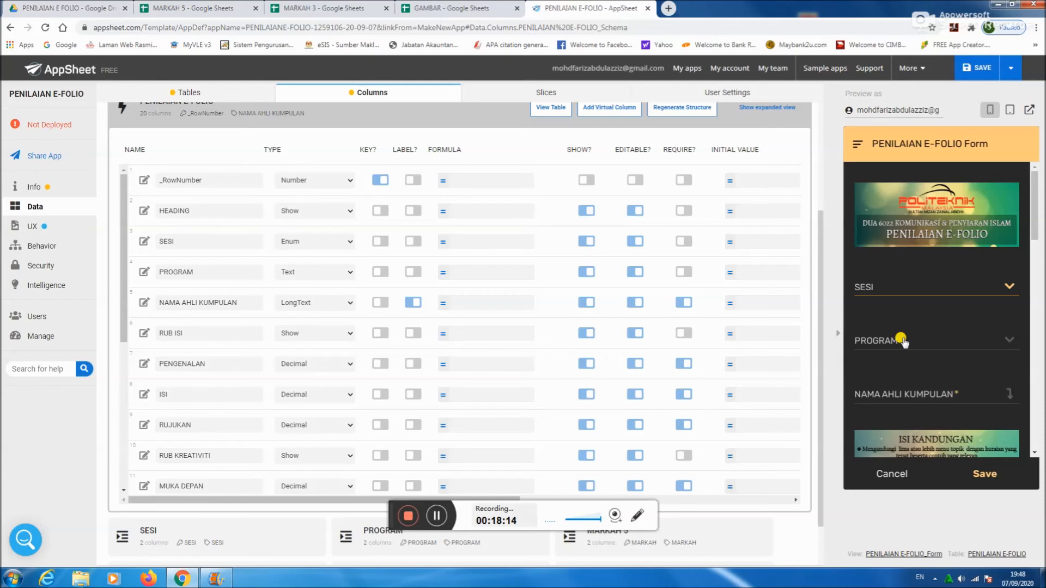
scroll(904, 341, "down", 2)
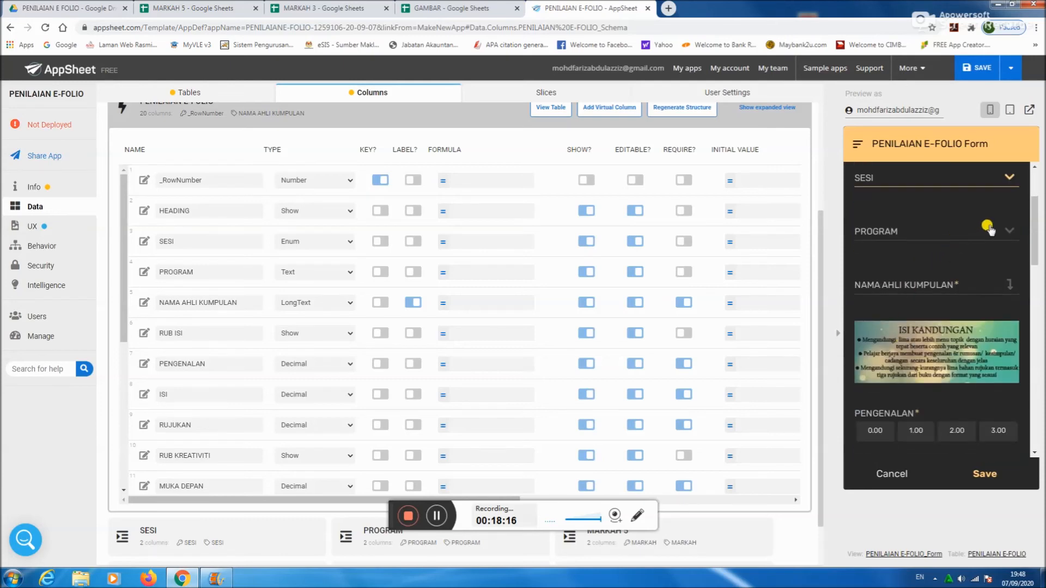
scroll(955, 281, "down", 2)
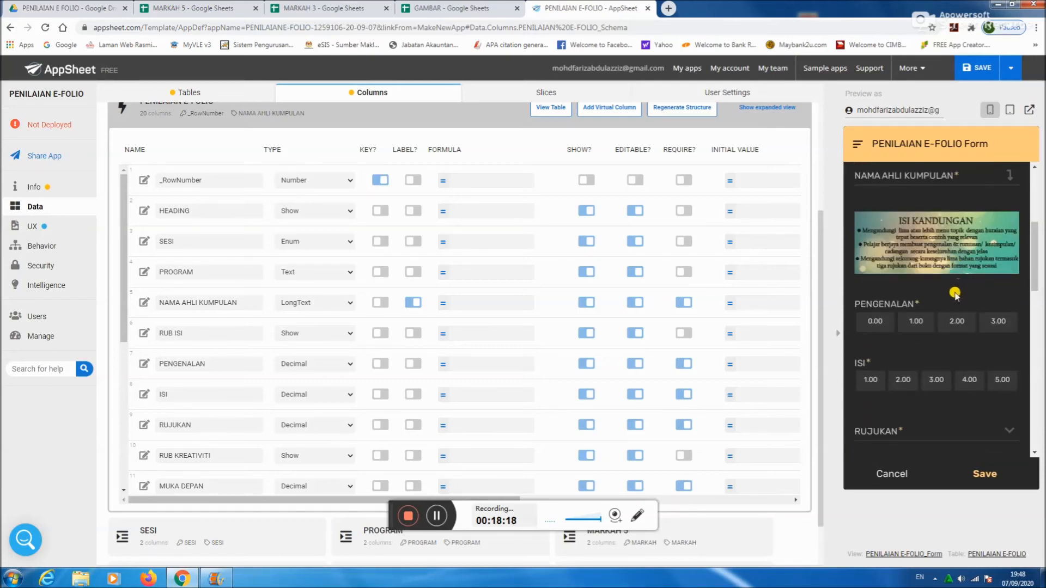
scroll(937, 302, "down", 1)
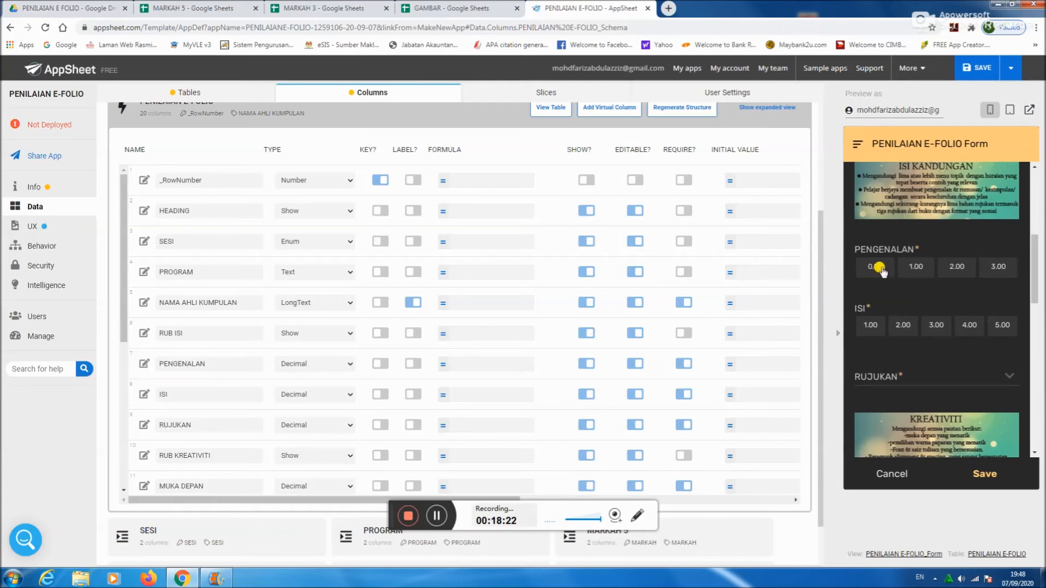
scroll(882, 270, "down", 1)
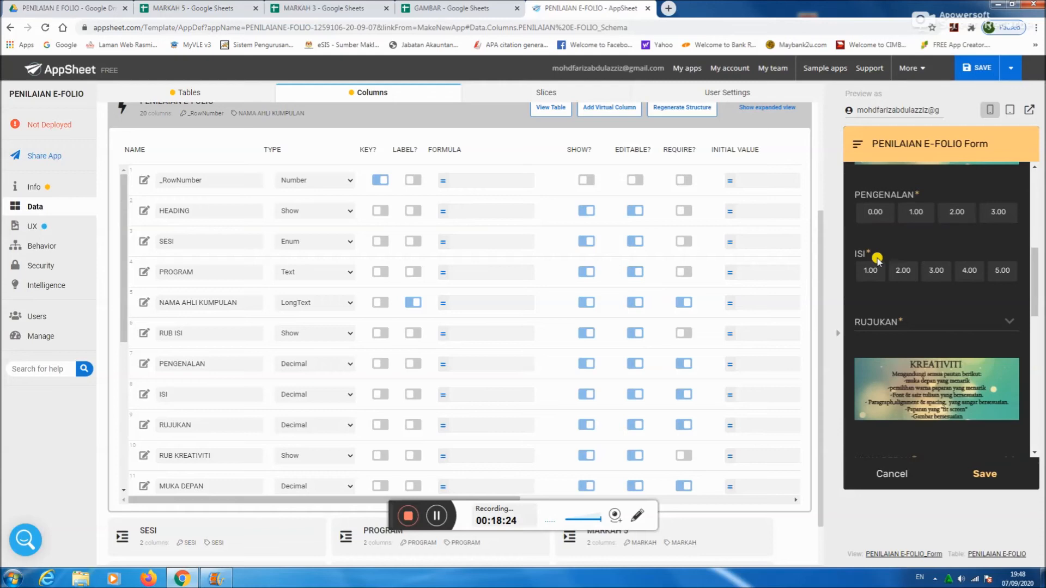
left_click(1008, 326)
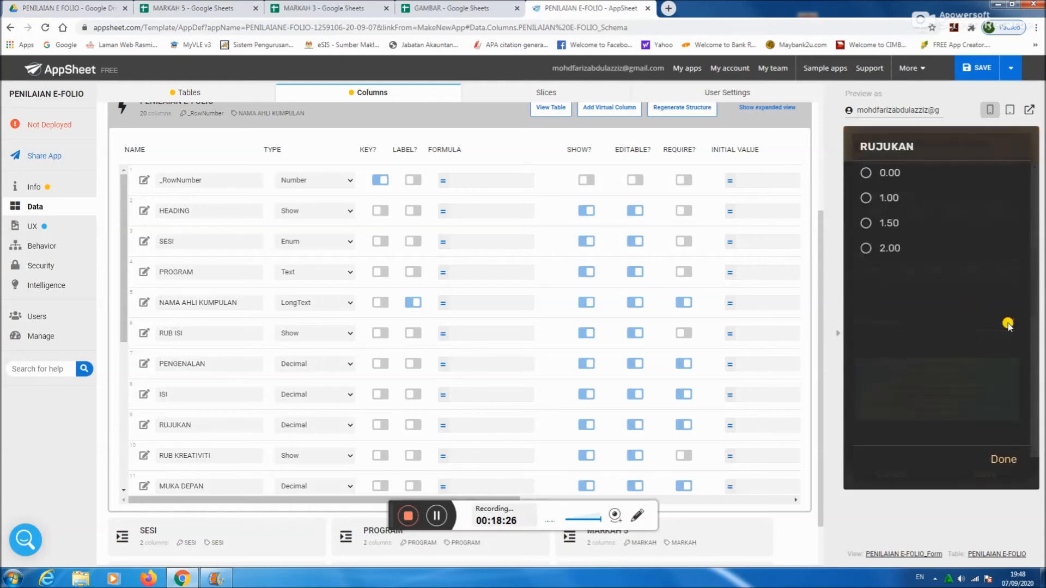
left_click(997, 462)
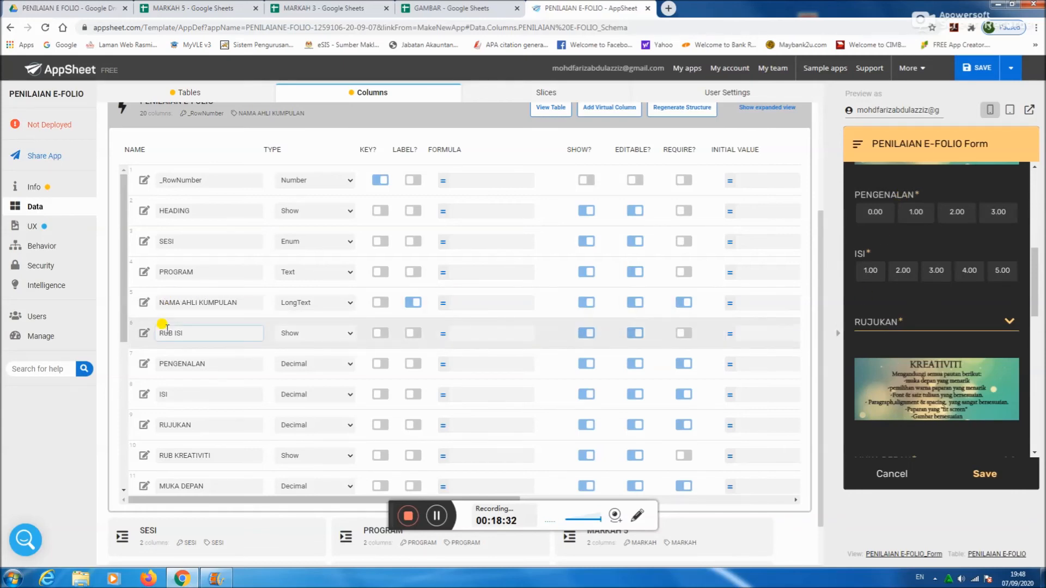
Step: Set the RUJUKAN column's type to Enum with base type Decimal and Buttons input mode, and confirm the column's settings
scroll(166, 328, "up", 1)
scroll(170, 326, "down", 1)
scroll(133, 371, "down", 1)
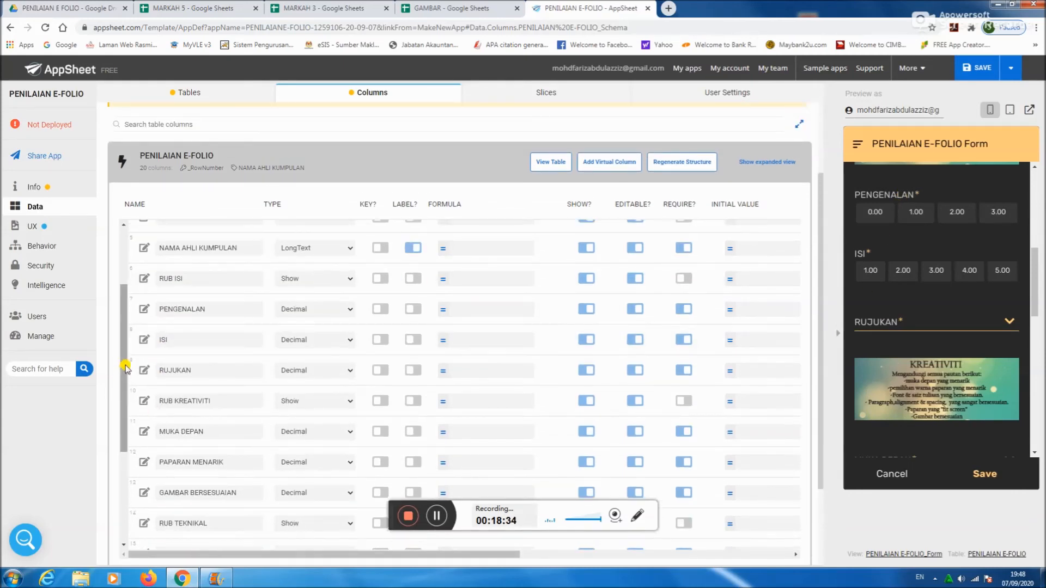
left_click(144, 369)
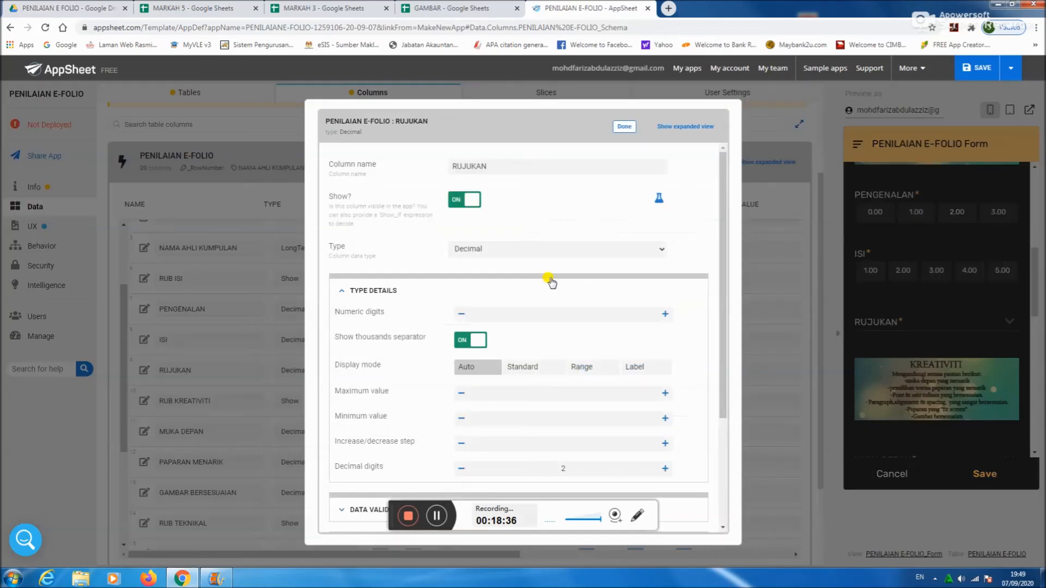
left_click(621, 244)
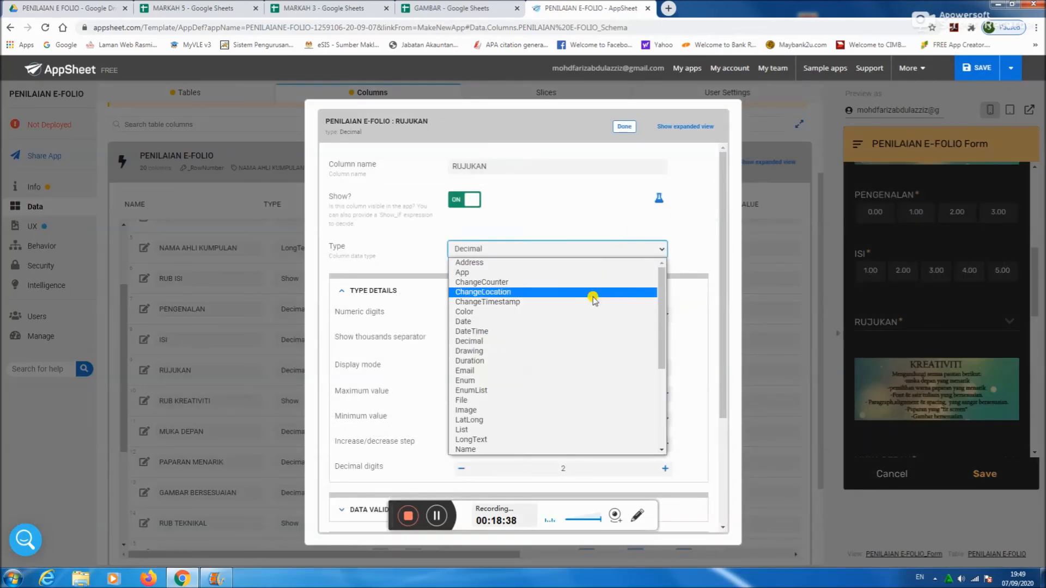
left_click(584, 380)
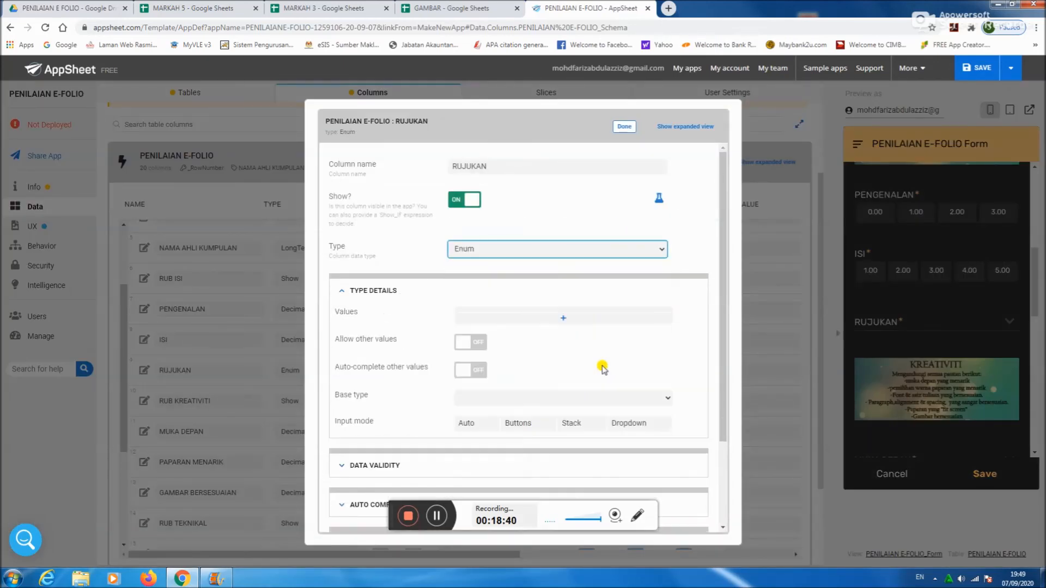
left_click(573, 398)
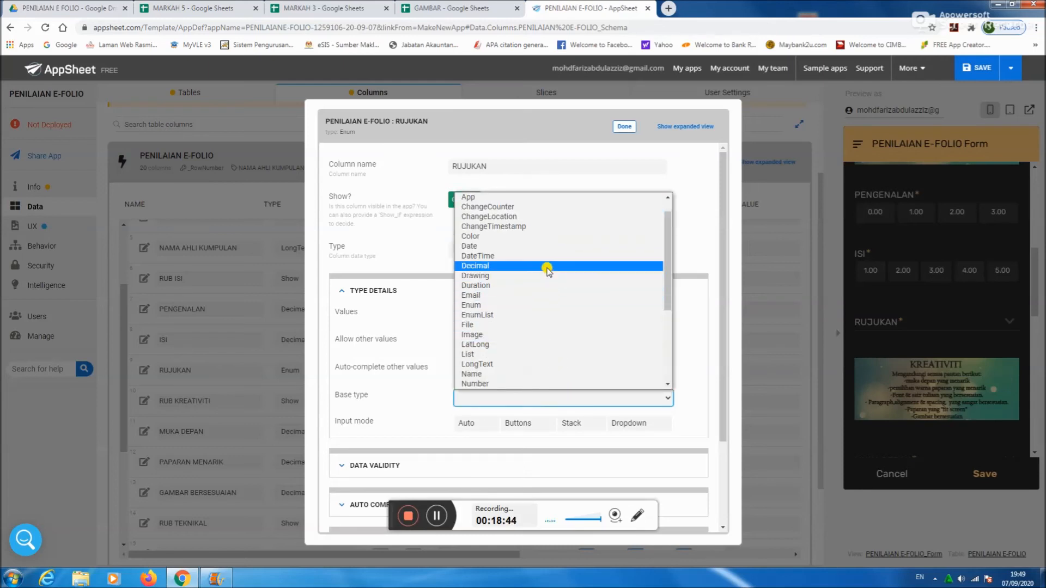
left_click(548, 267)
left_click(517, 423)
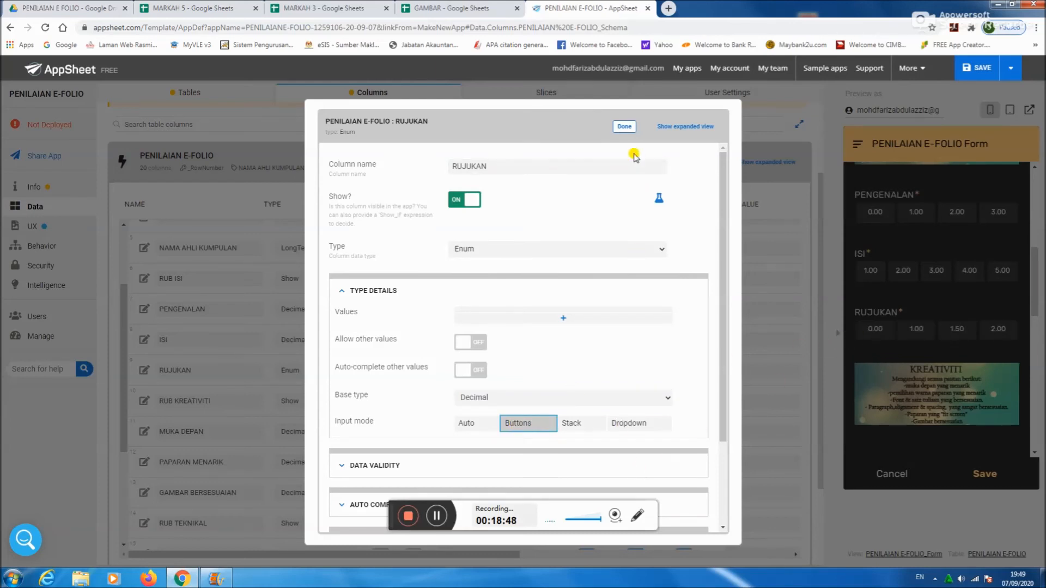
left_click(622, 128)
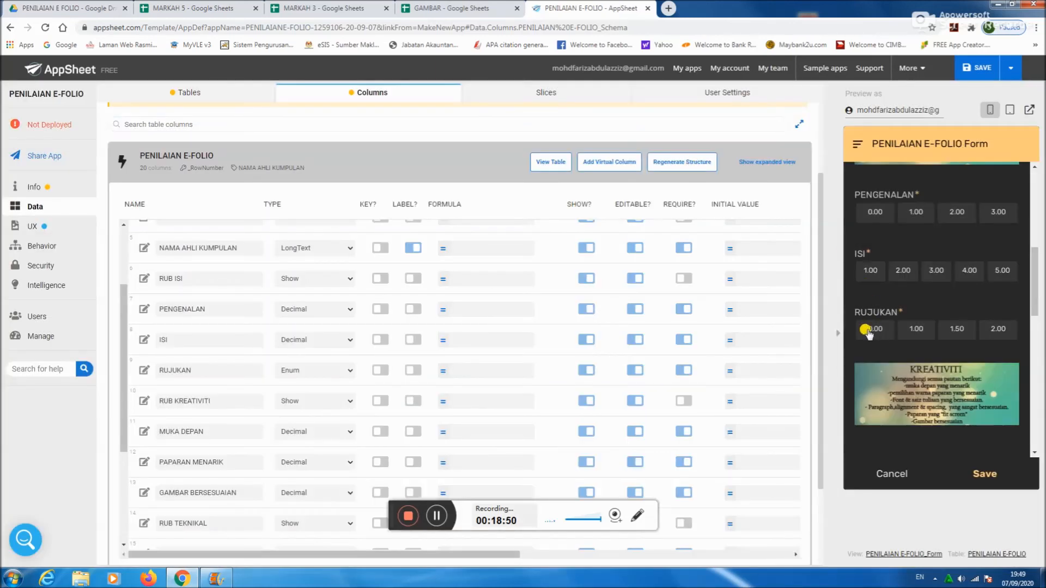
Step: Change the MUKA DEPAN column to an Enum with base type Decimal and Buttons input mode, and confirm its settings
scroll(984, 336, "down", 1)
scroll(969, 321, "down", 2)
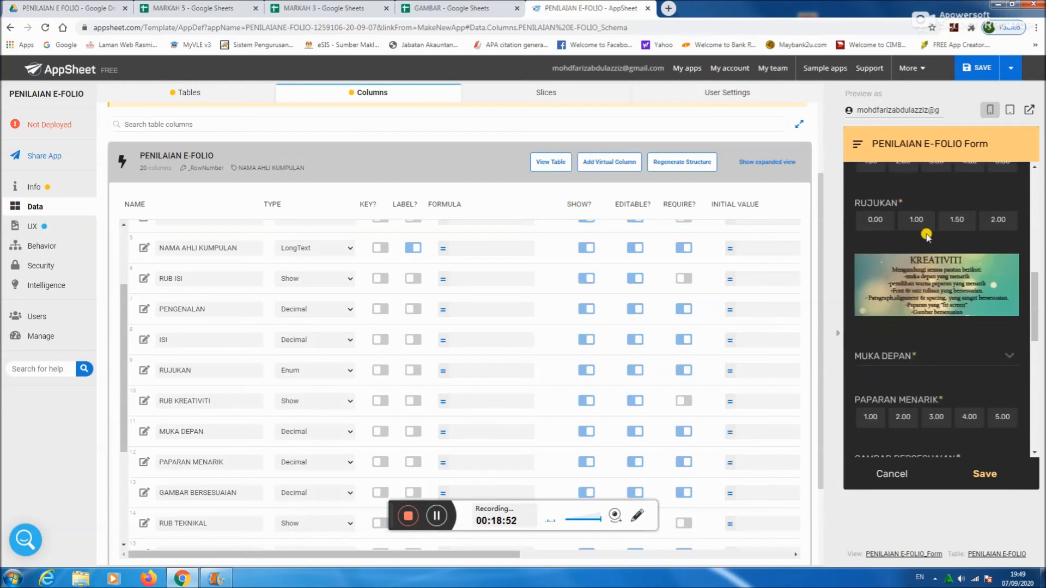
scroll(930, 267, "up", 2)
scroll(890, 279, "down", 4)
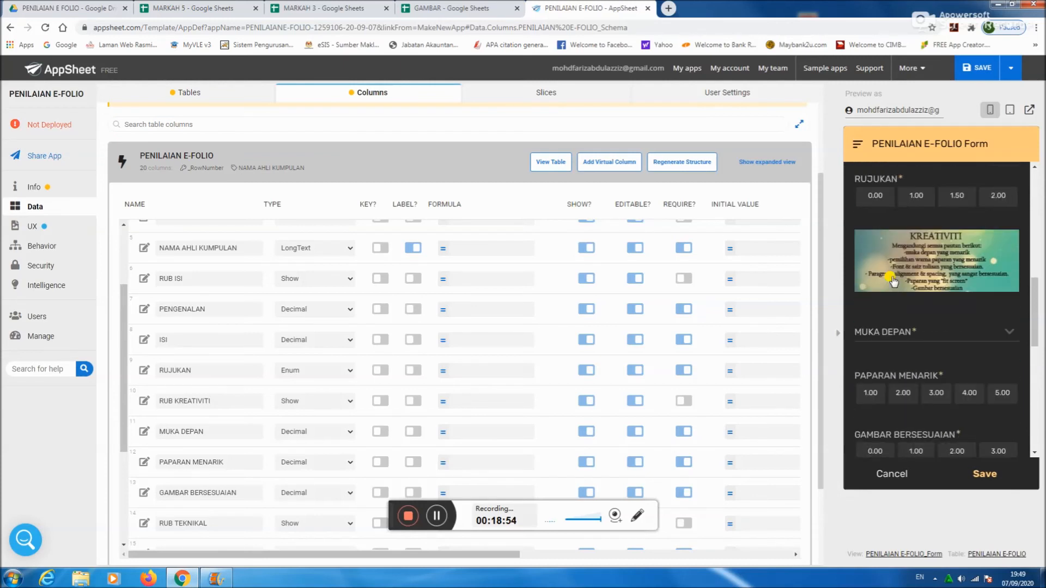
scroll(140, 381, "down", 1)
left_click(142, 379)
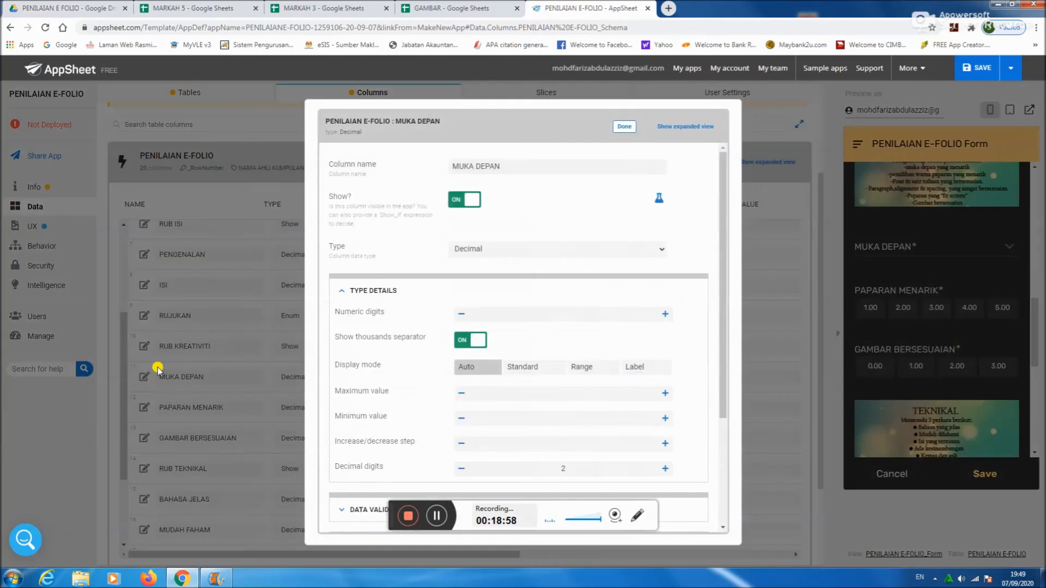
left_click(588, 250)
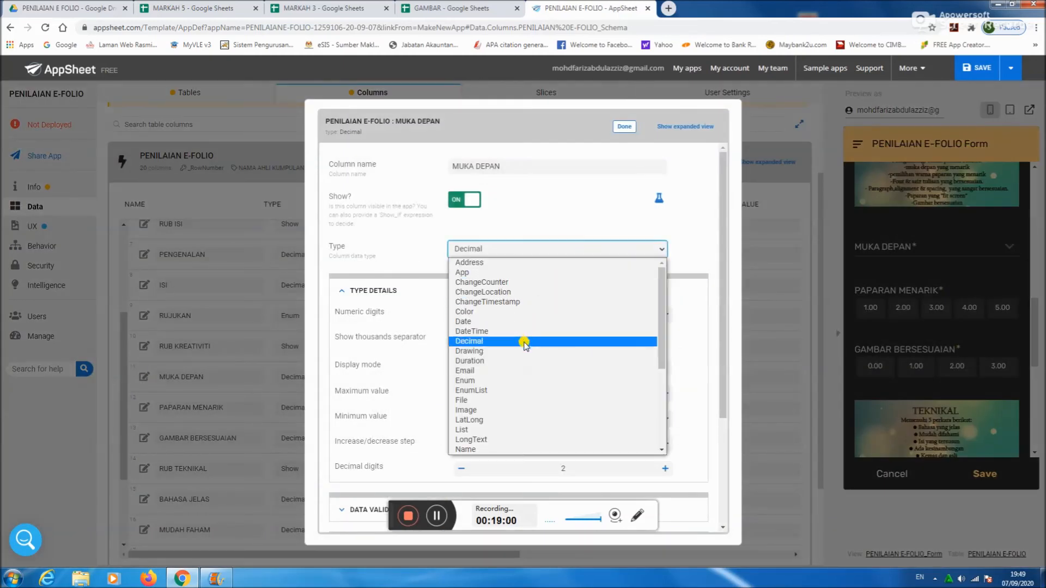
left_click(521, 381)
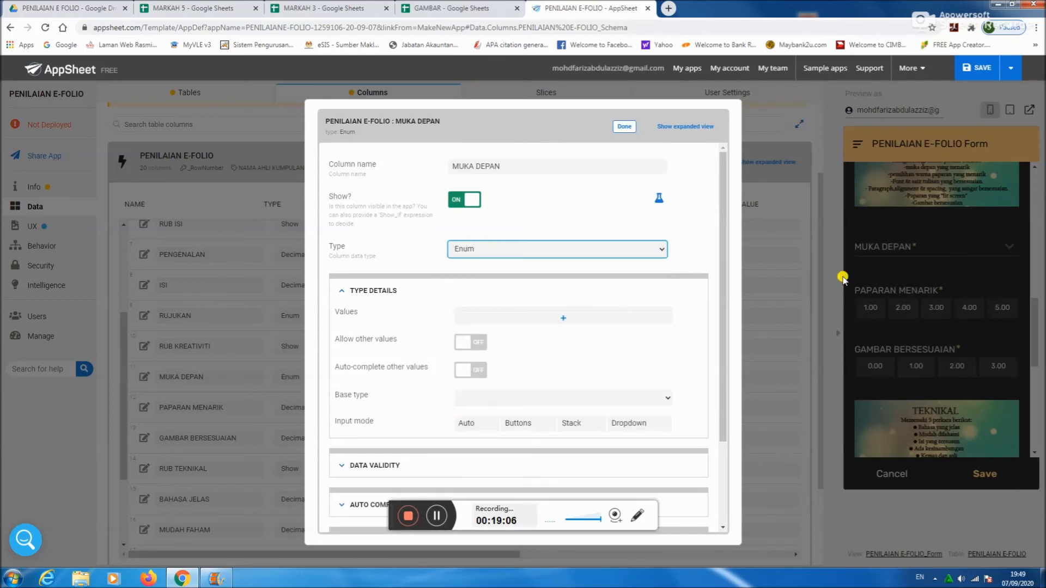
scroll(528, 315, "down", 2)
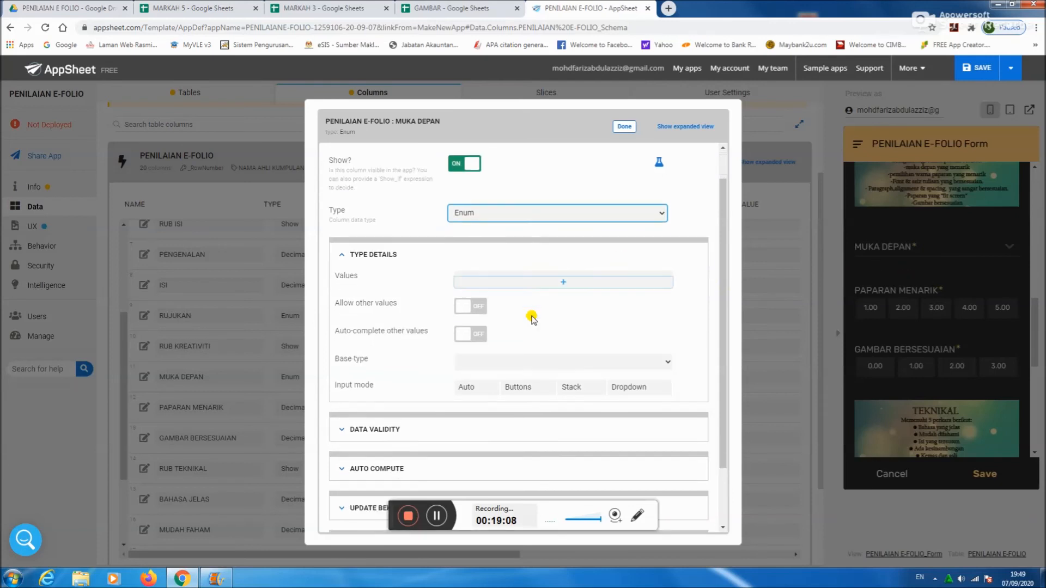
left_click(664, 289)
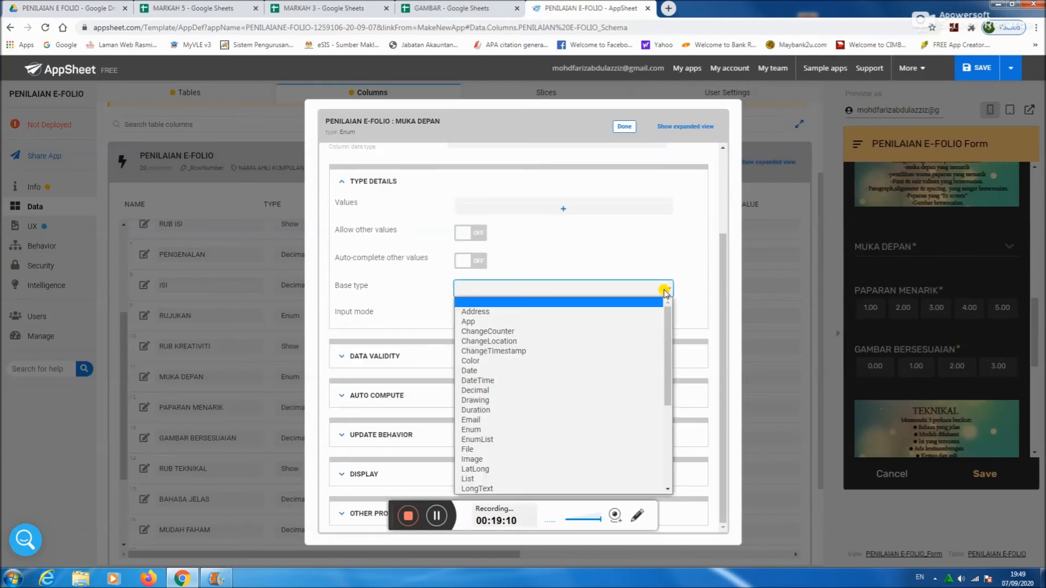
left_click(578, 391)
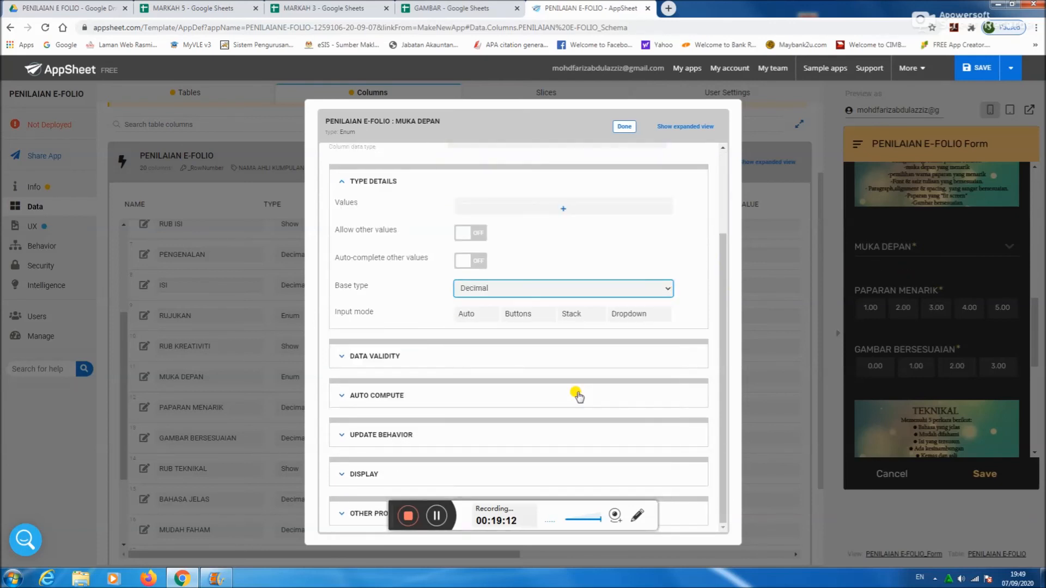
left_click(520, 316)
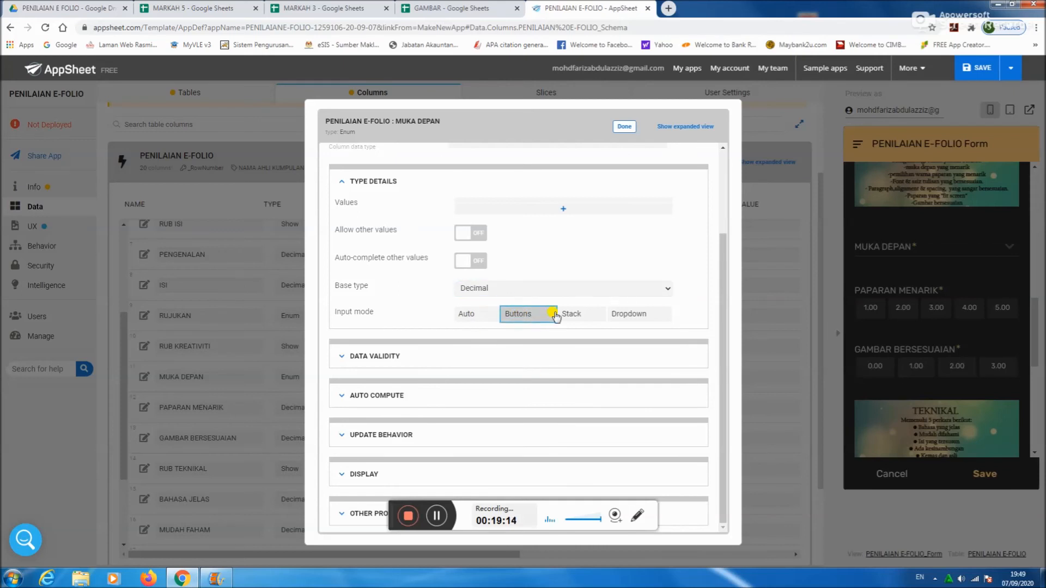
left_click(622, 128)
Step: Change the BAHASA JELAS column to an Enum with base type Decimal and Buttons input mode
scroll(935, 294, "down", 5)
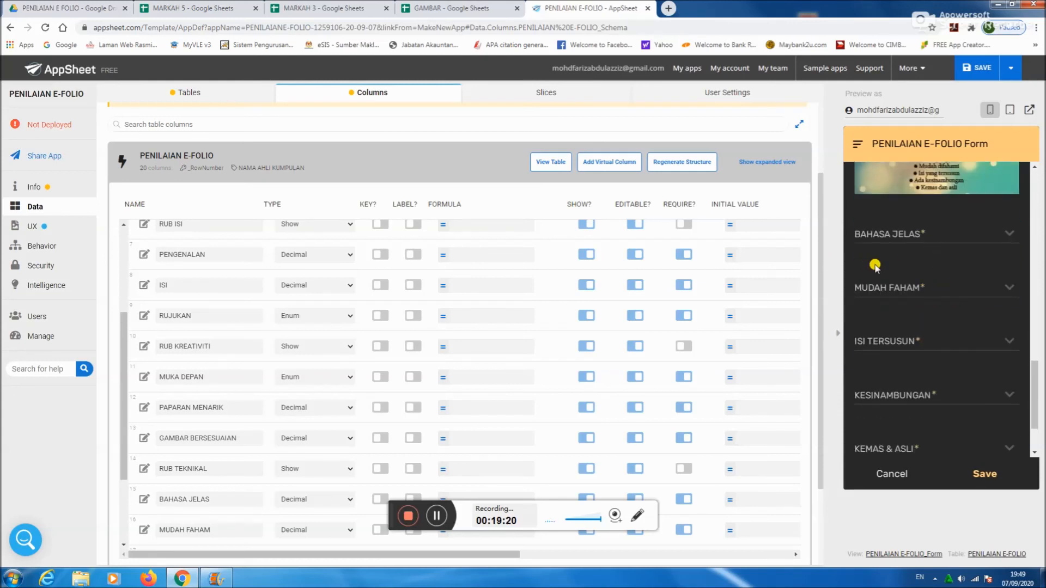
scroll(285, 355, "down", 2)
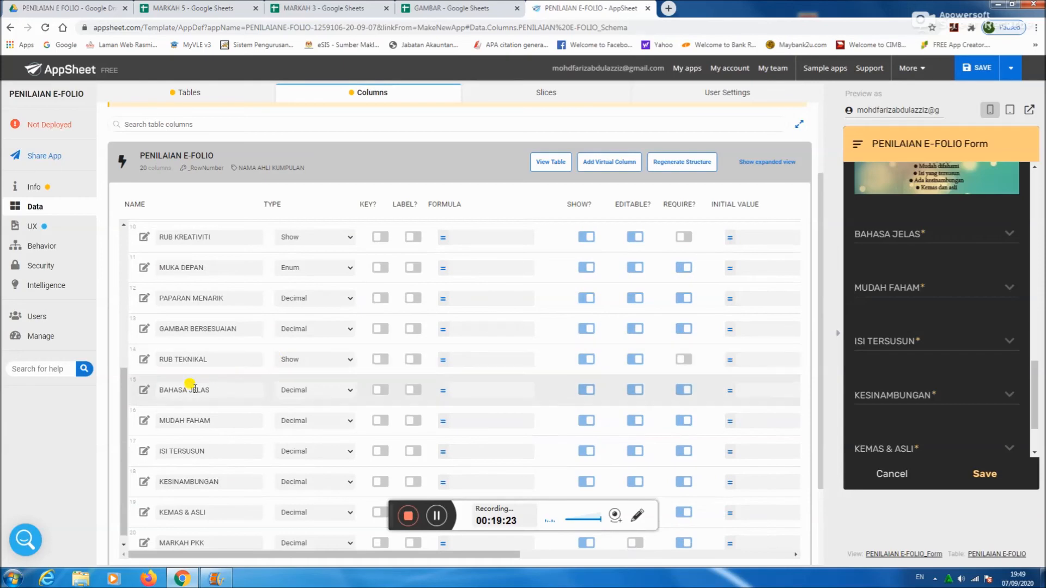
left_click(143, 389)
left_click(553, 248)
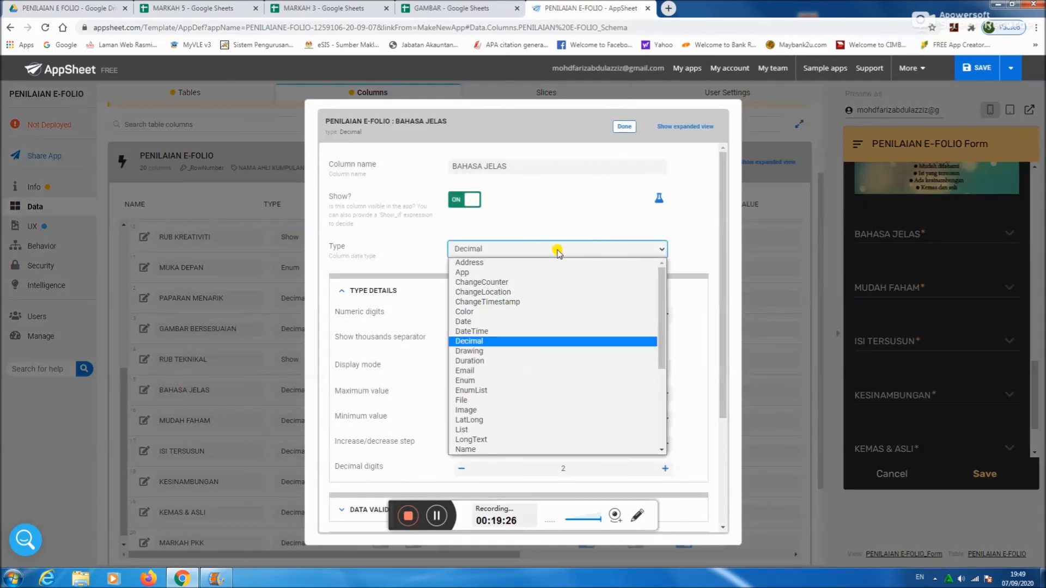
left_click(532, 380)
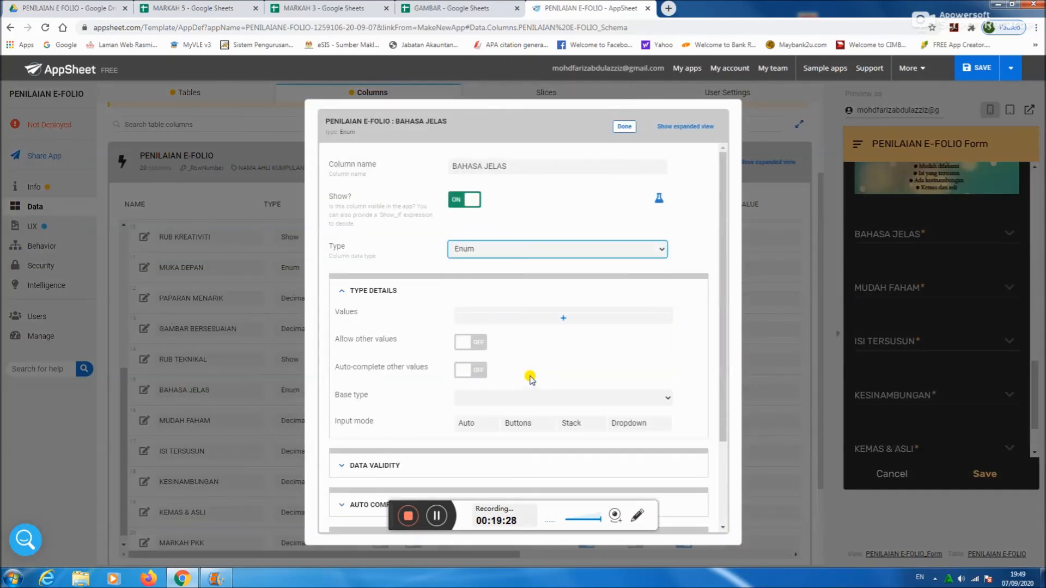
scroll(532, 376, "down", 1)
left_click(587, 343)
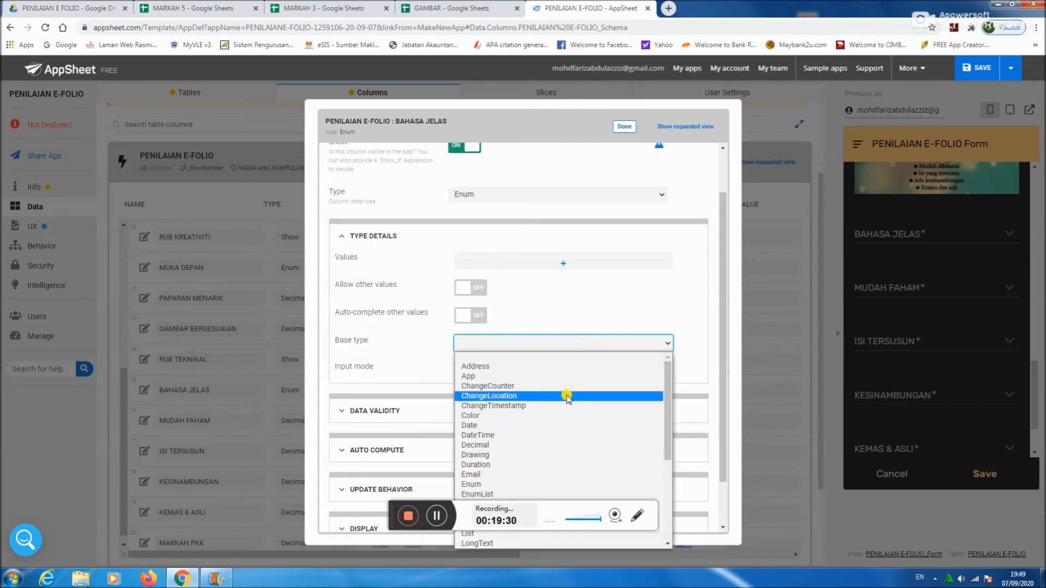
left_click(565, 448)
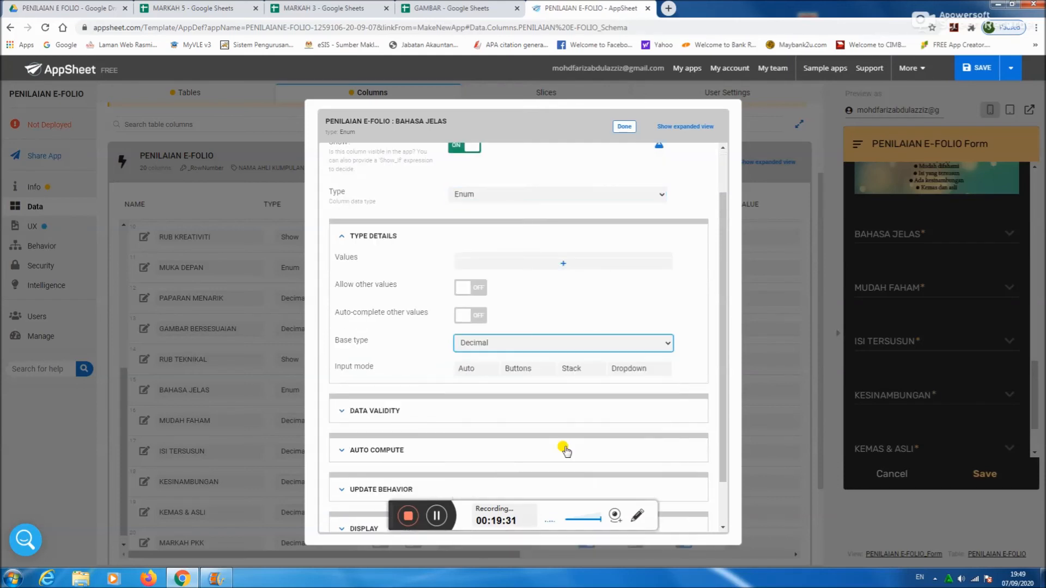
left_click(517, 368)
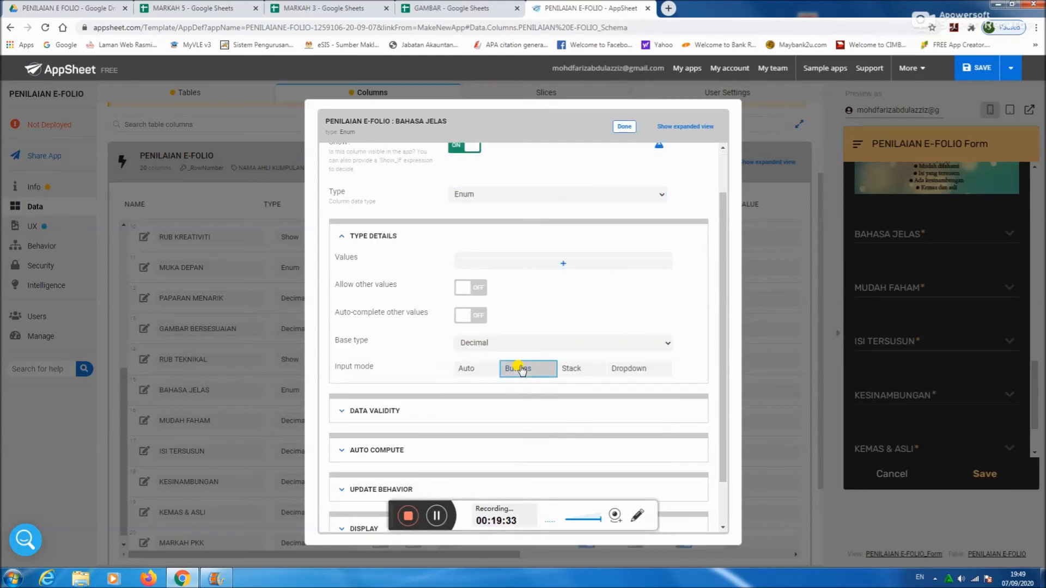
left_click(439, 518)
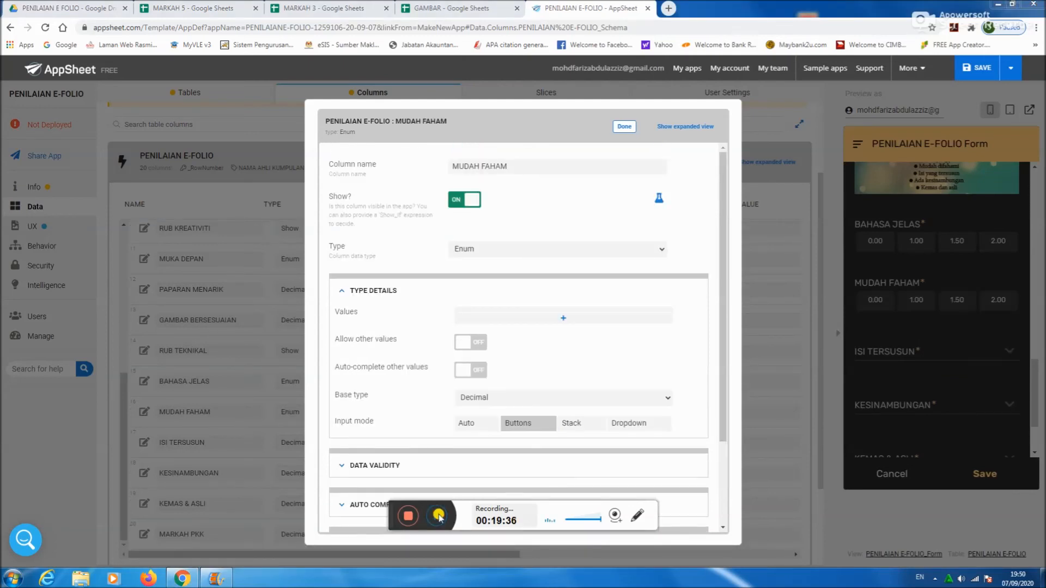
left_click(438, 517)
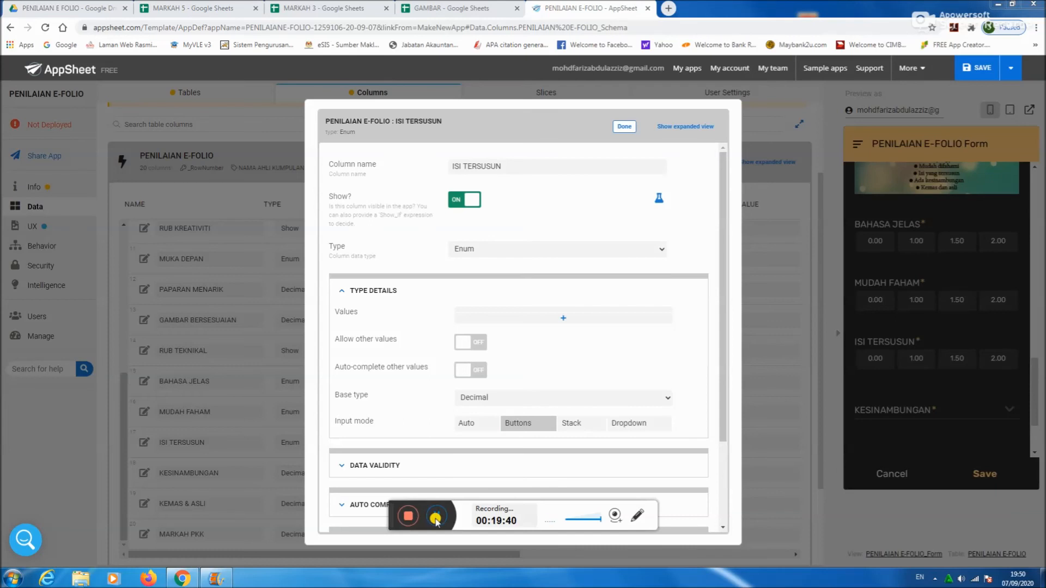
left_click(437, 519)
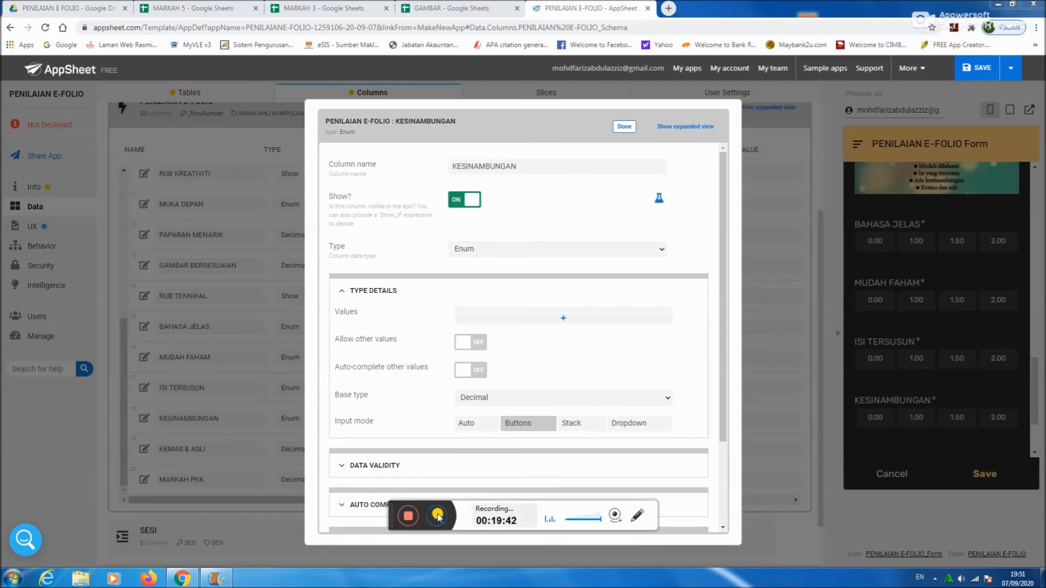
left_click(438, 516)
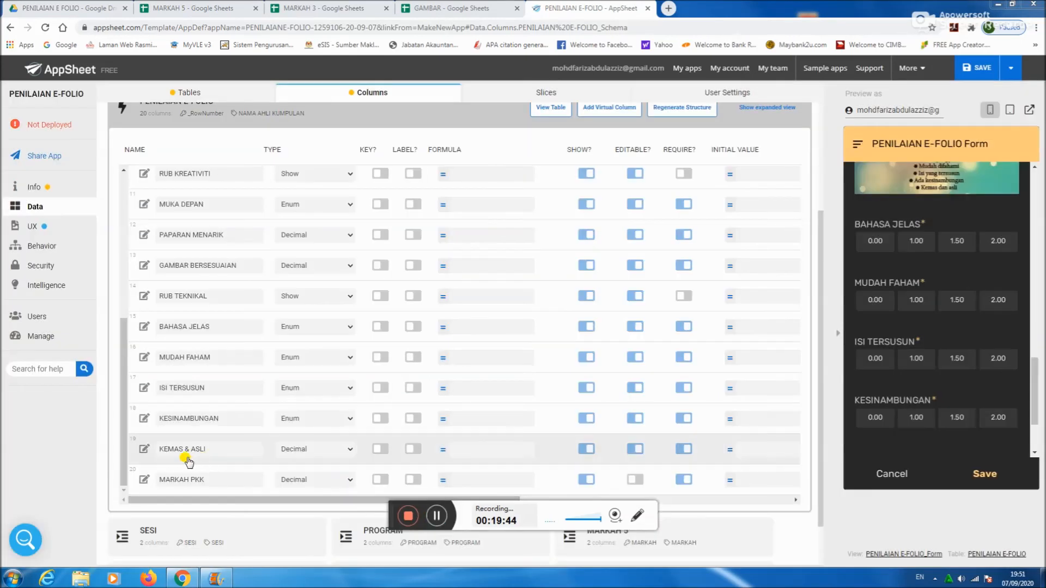
Step: Set the KEMAS & ASLI column's type to Enum with base type Decimal and Buttons input mode, and confirm its settings
left_click(145, 449)
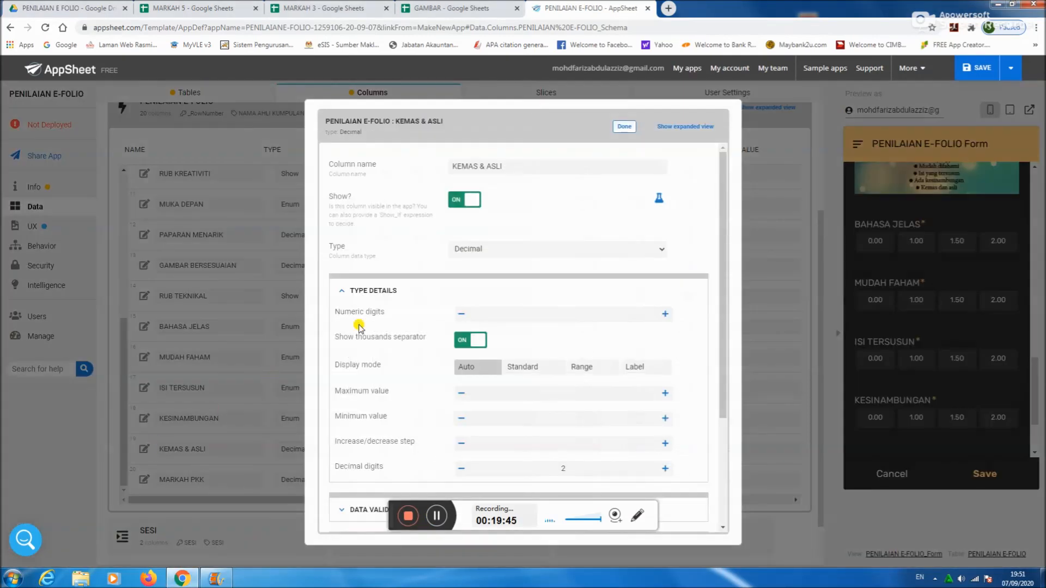
left_click(498, 248)
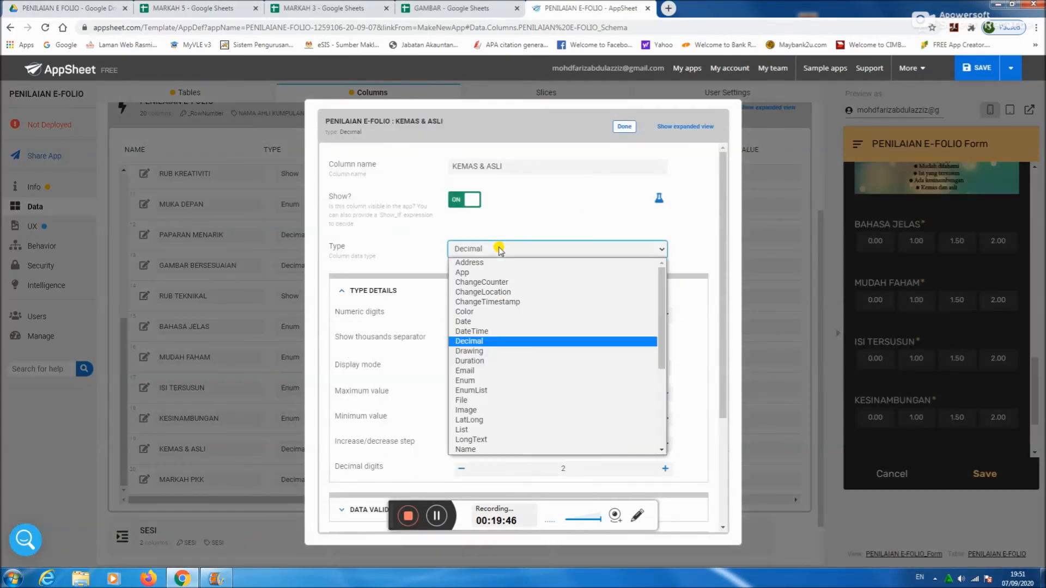
left_click(497, 380)
left_click(566, 398)
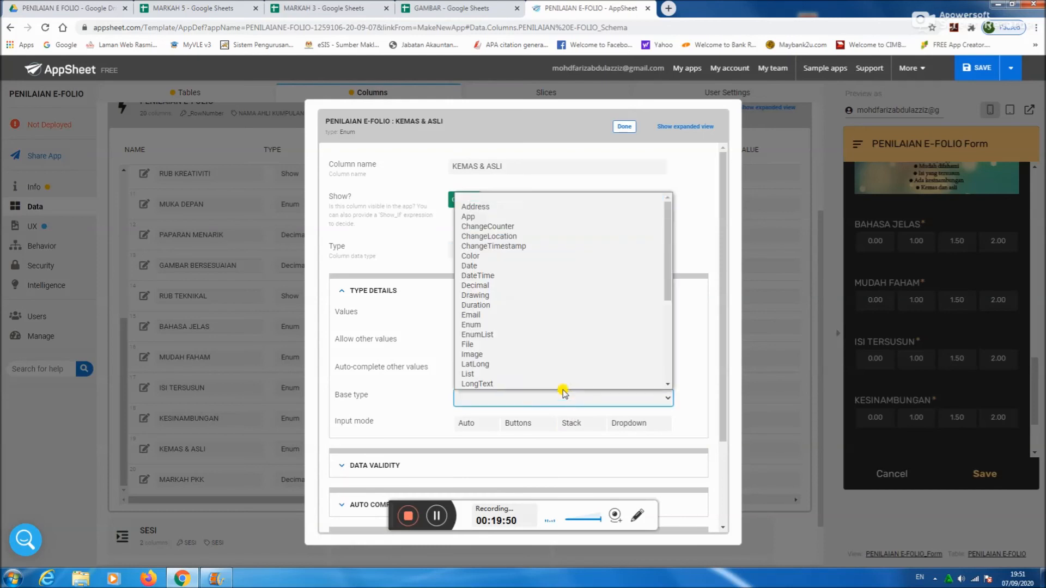
left_click(534, 266)
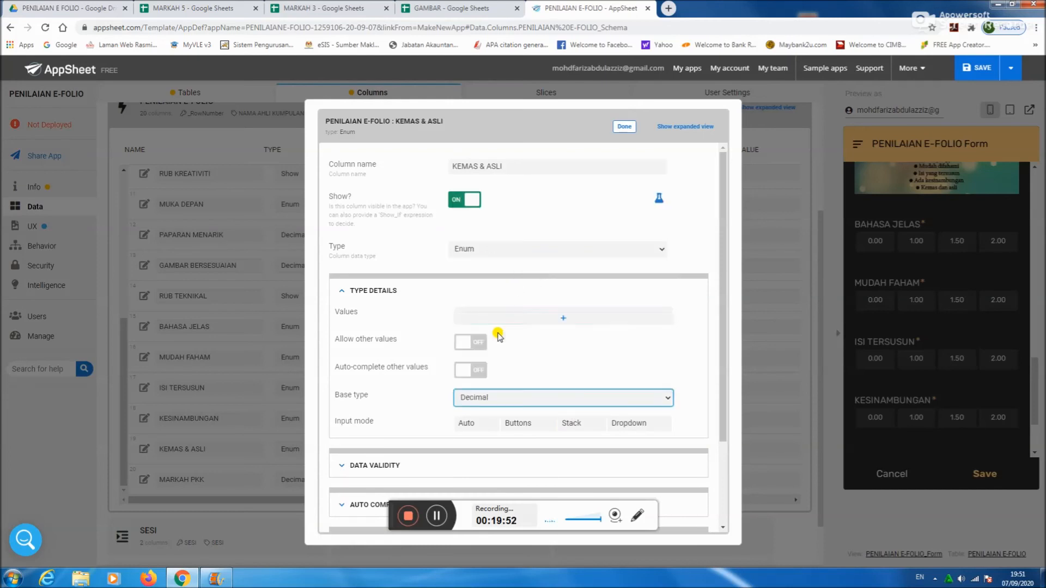
left_click(519, 426)
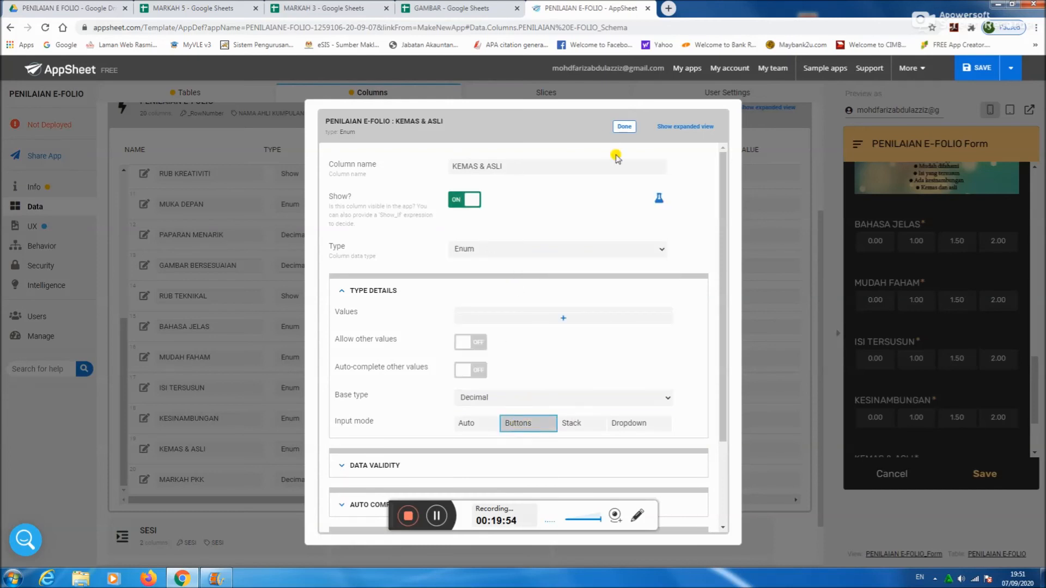
left_click(619, 128)
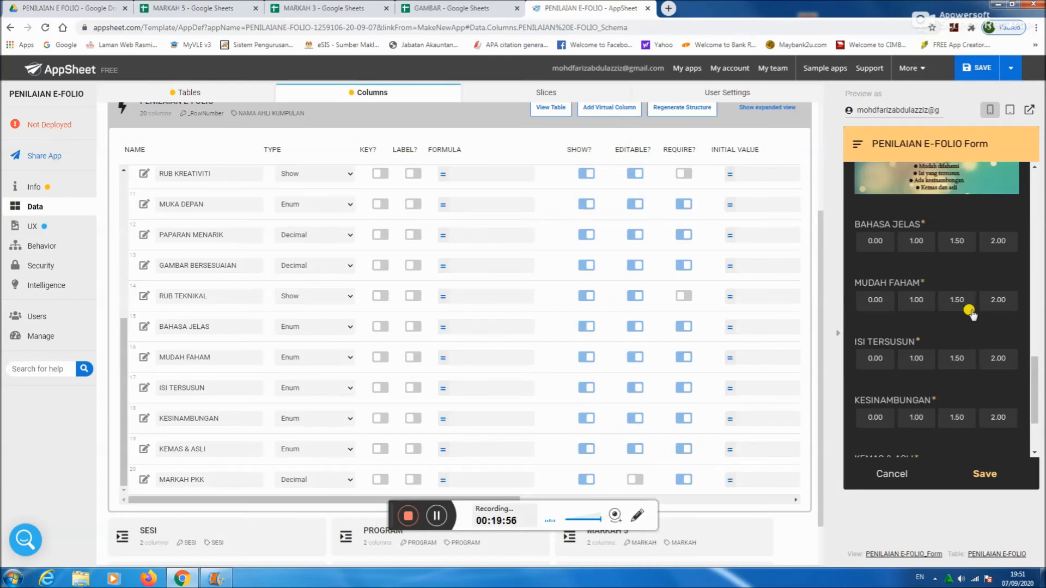
Step: Check the mark buttons across the form preview's sections and save the app
scroll(970, 313, "up", 6)
scroll(970, 313, "up", 3)
scroll(967, 305, "down", 5)
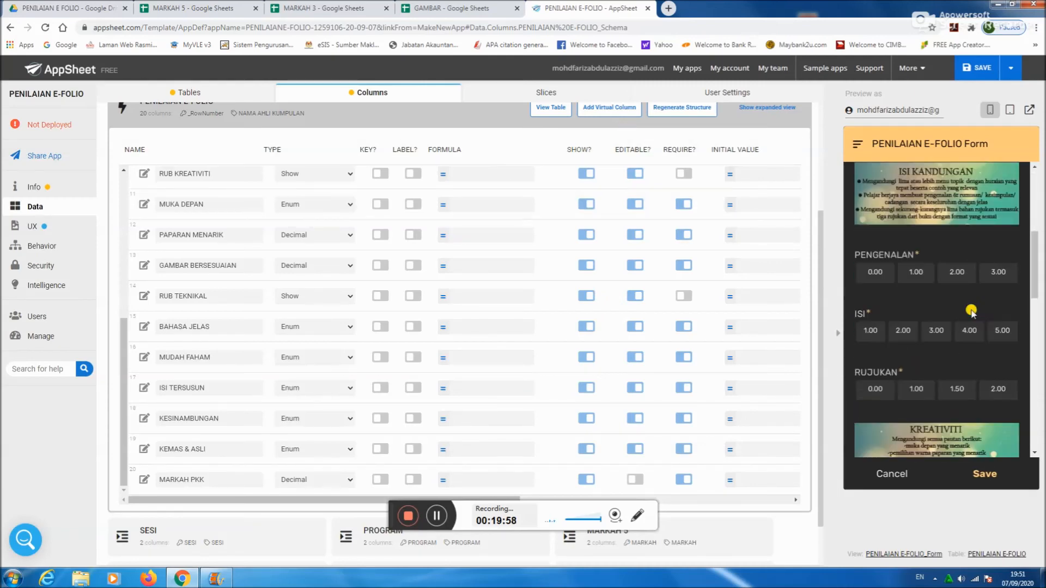
scroll(964, 283, "up", 2)
scroll(965, 281, "down", 4)
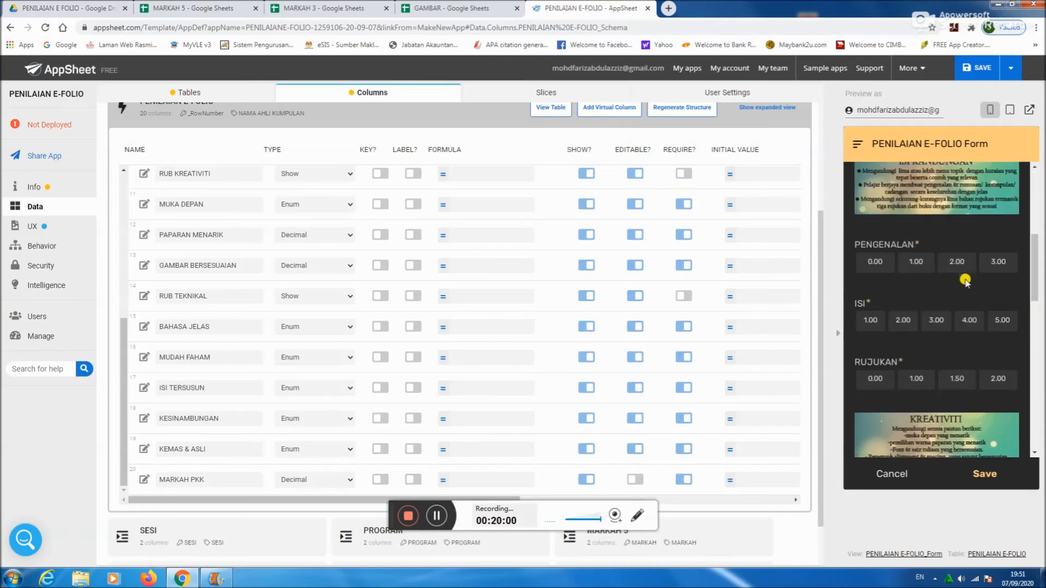
scroll(965, 282, "down", 6)
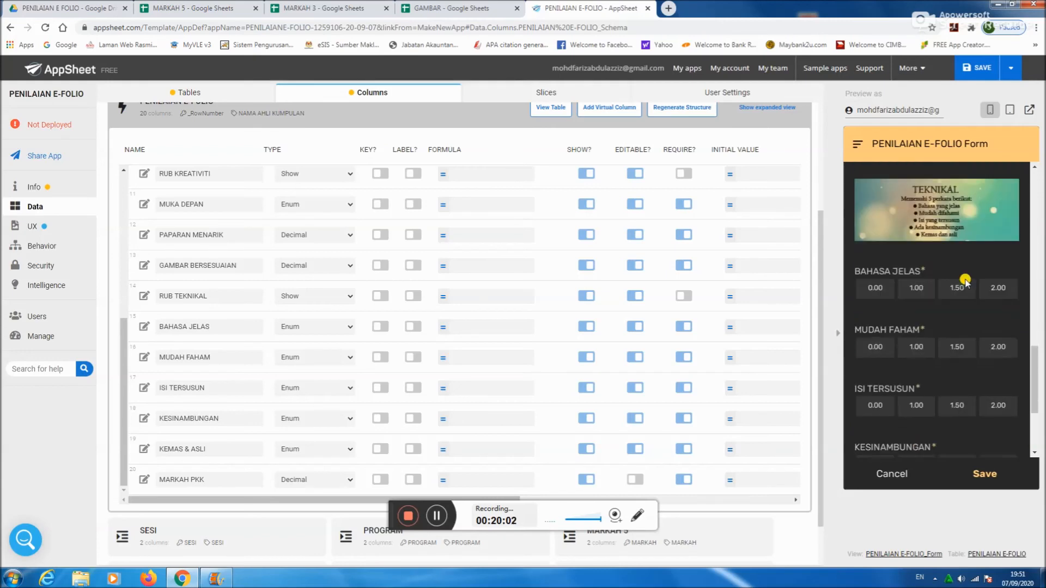
left_click(977, 71)
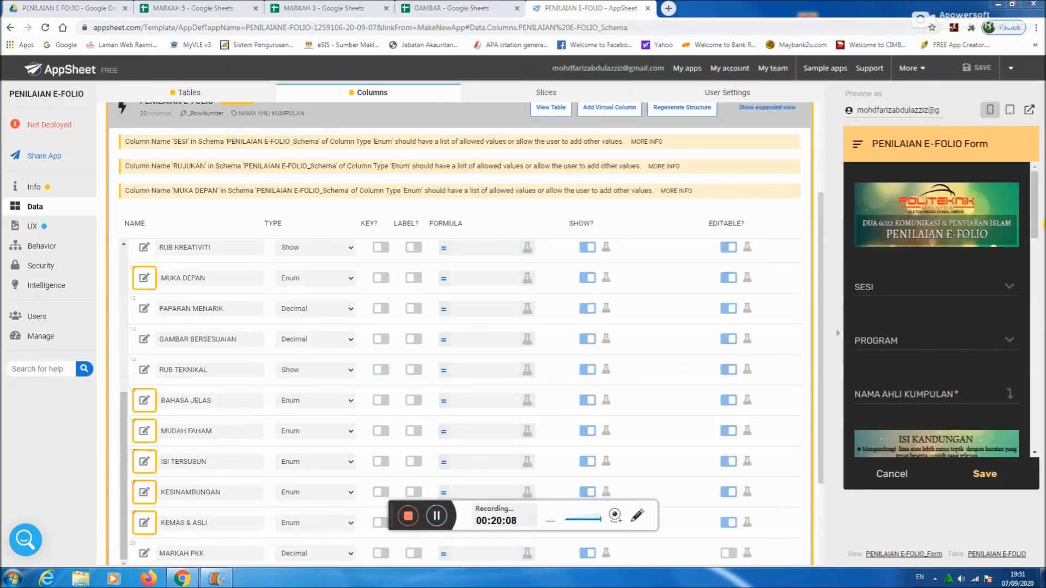
Step: In the form preview, choose SESI JUN 2020 as the SESI and DKM5-S2 as the PROGRAM
mouse_move(1033, 197)
left_mouse_down()
mouse_move(1039, 425)
mouse_move(1038, 188)
left_mouse_up()
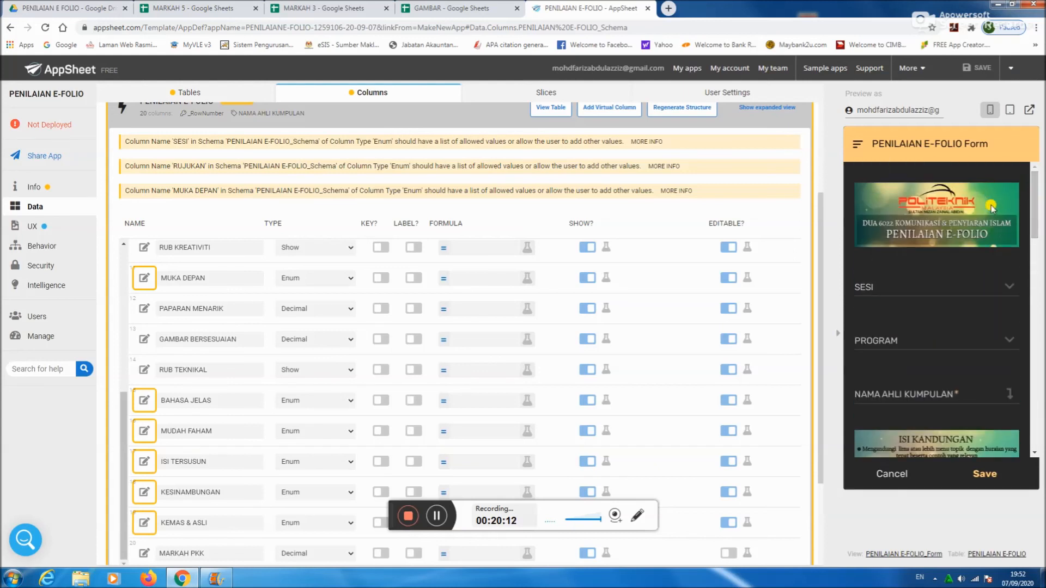
left_click(1005, 285)
left_click(869, 174)
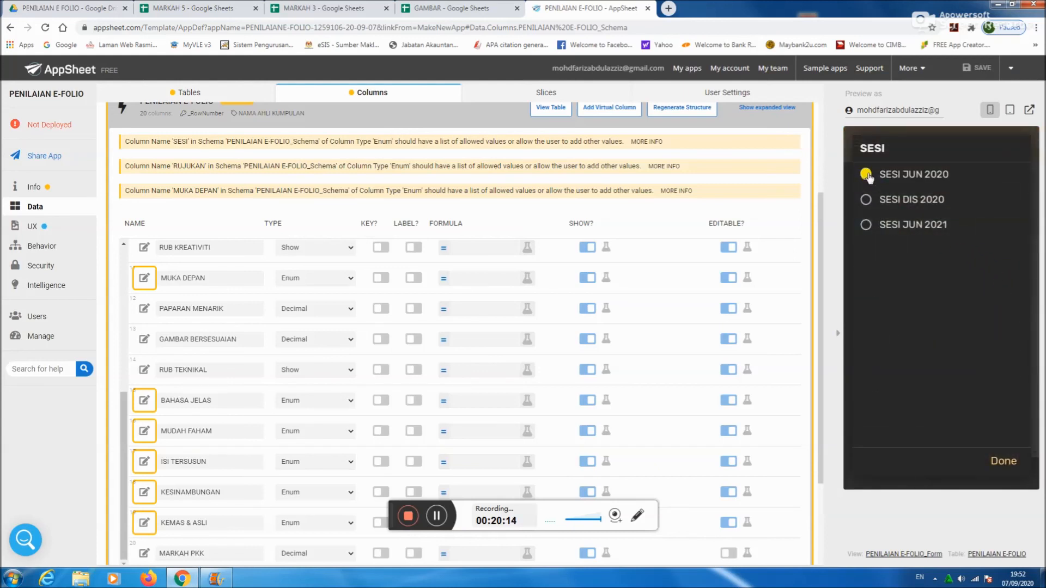
scroll(929, 292, "down", 1)
left_click(927, 289)
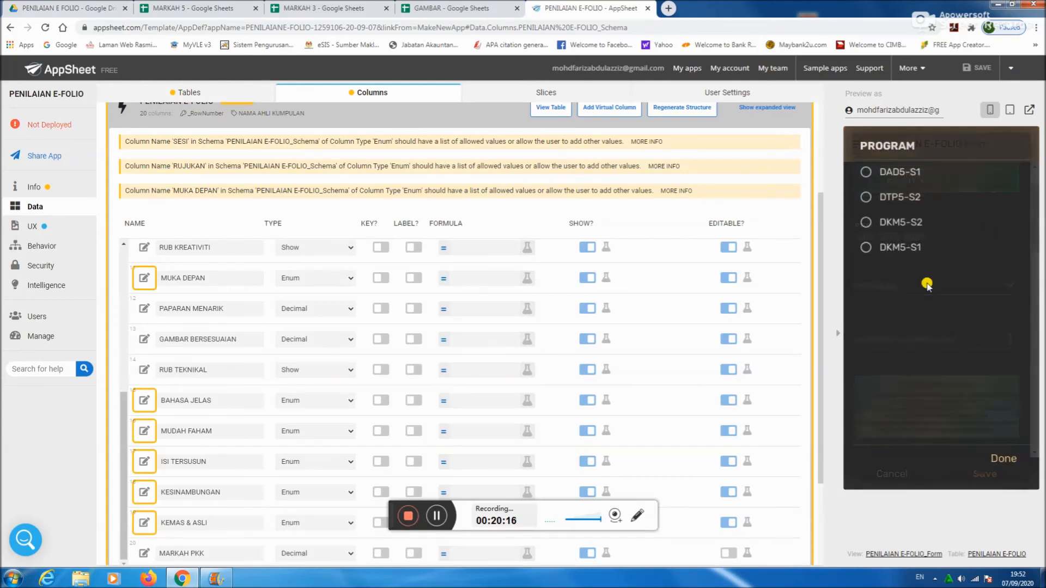
left_click(867, 225)
Step: Enter four group members' names on separate lines in the NAMA AHLI KUMPULAN field
left_click(910, 338)
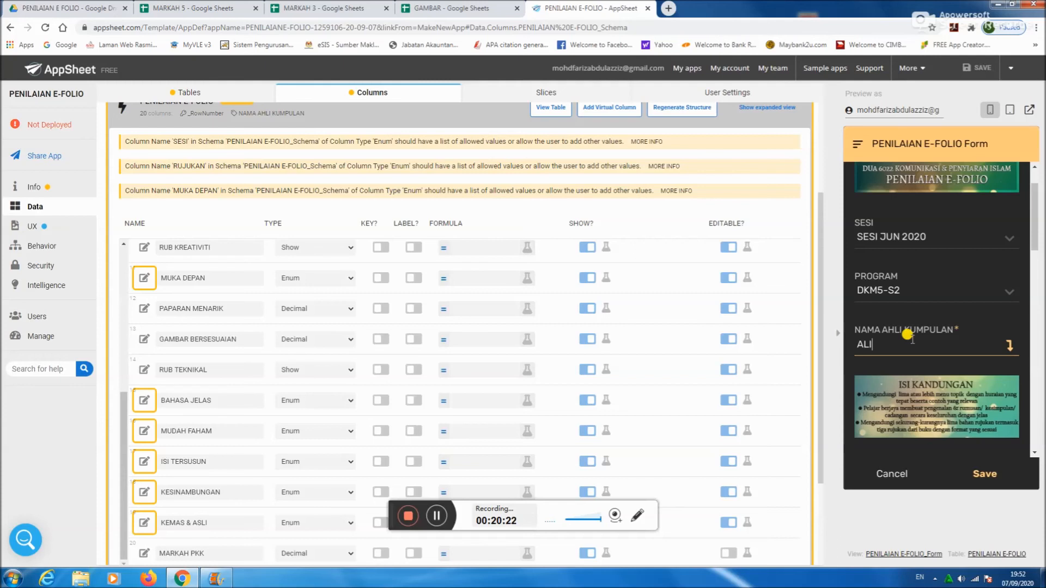
type("ALI")
key("Return")
type("ABU")
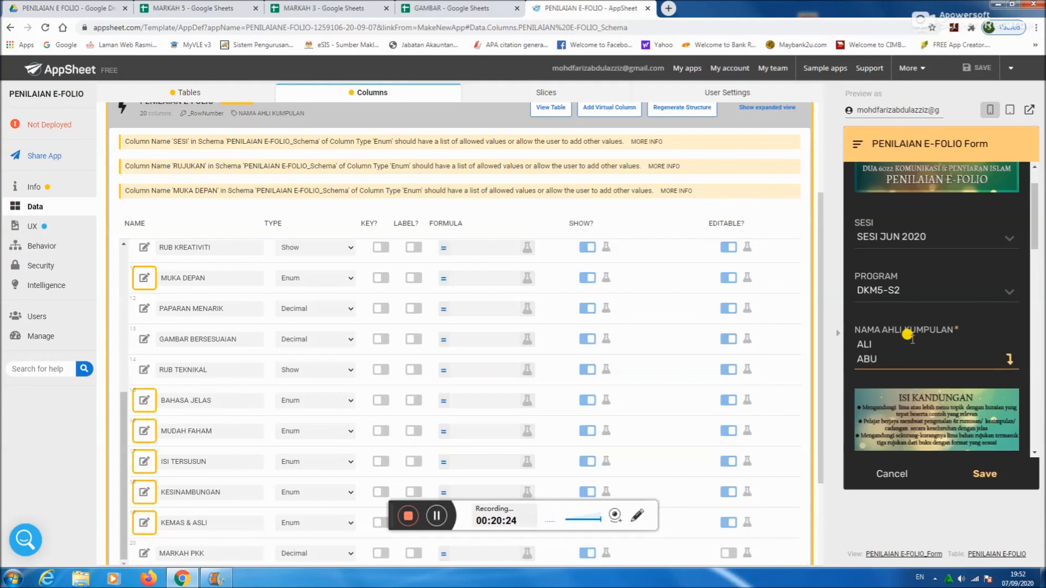
key("Return")
type("A")
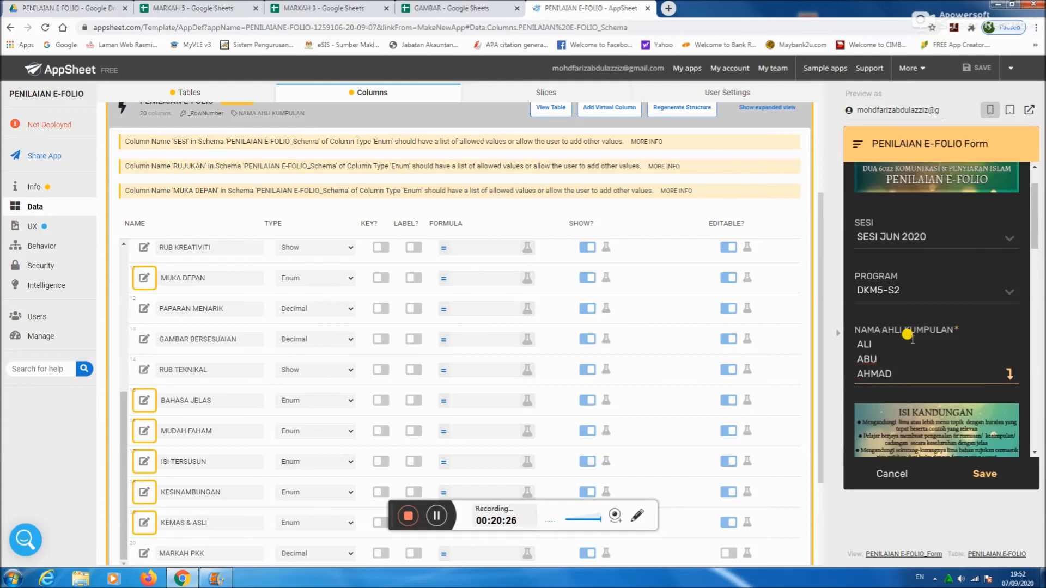
type("HMAD")
key("Return")
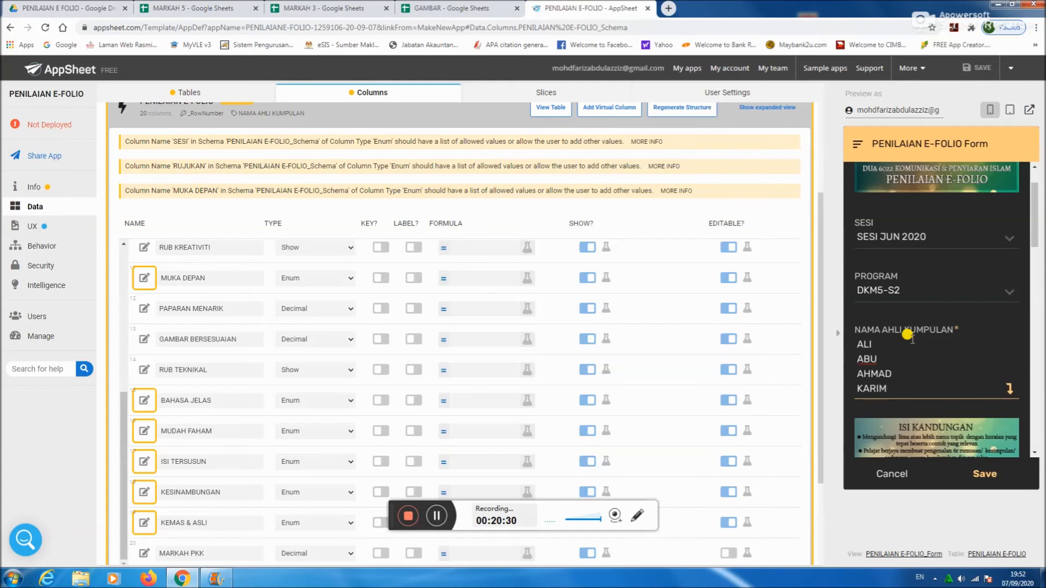
type("KARIM")
Step: Under ISI KANDUNGAN, give PENGENALAN a mark of 3.00, ISI 5.00 and RUJUKAN 2.00
scroll(906, 334, "down", 4)
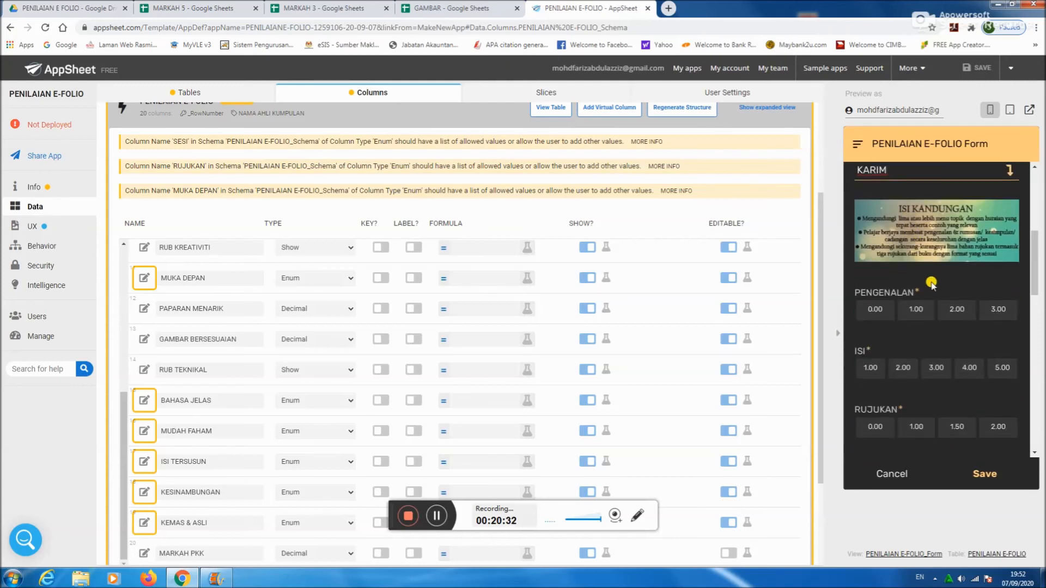
left_click(994, 312)
scroll(997, 313, "down", 1)
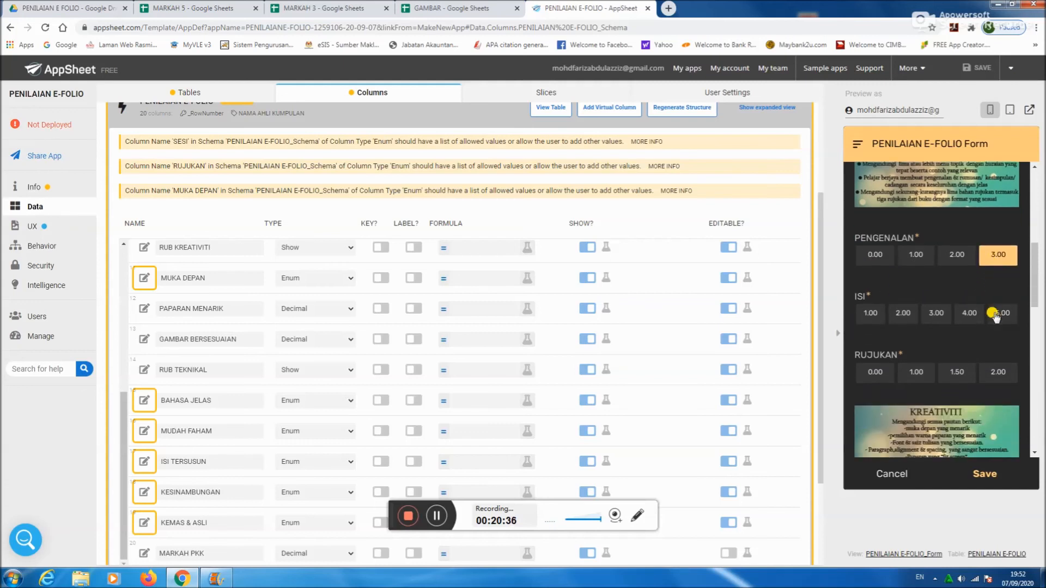
left_click(1000, 315)
scroll(1000, 314, "down", 2)
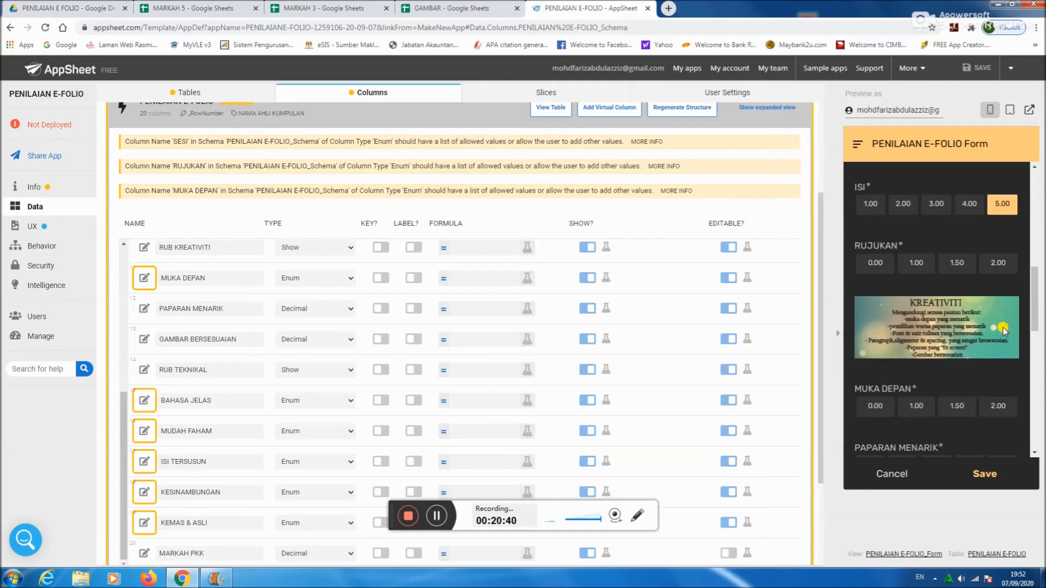
left_click(997, 266)
Step: Under KREATIVITI, give MUKA DEPAN a mark of 2.00, PAPARAN MENARIK 5.00 and GAMBAR BERSESUAIAN 3.00
scroll(1000, 346, "down", 1)
left_click(998, 351)
scroll(997, 352, "down", 2)
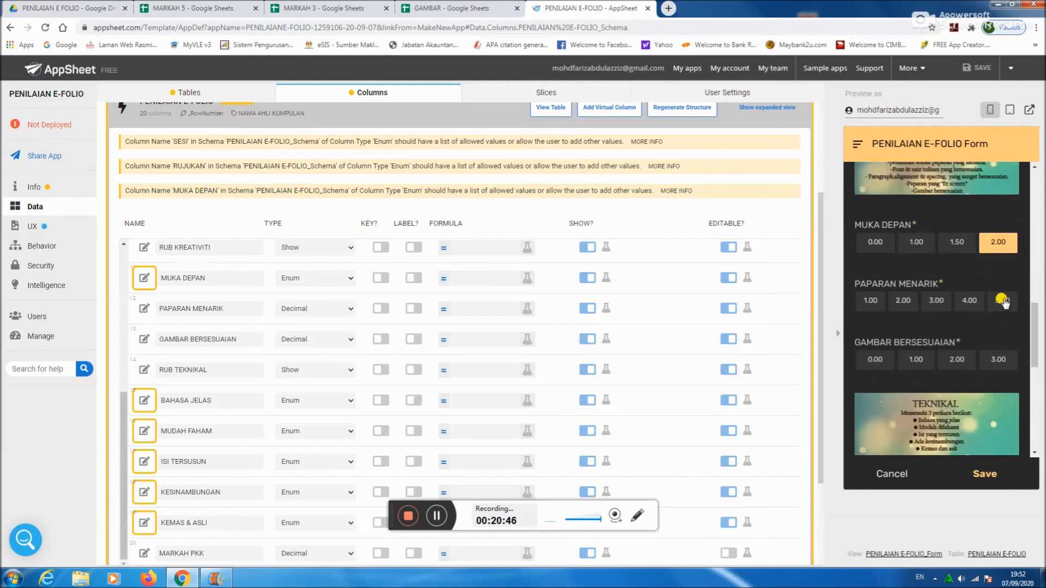
left_click(1004, 303)
left_click(997, 359)
Step: Under TEKNIKAL, give BAHASA JELAS, MUDAH FAHAM, ISI TERSUSUN and KESINAMBUNGAN a mark of 2.00 each
scroll(996, 364, "down", 2)
scroll(996, 364, "down", 2)
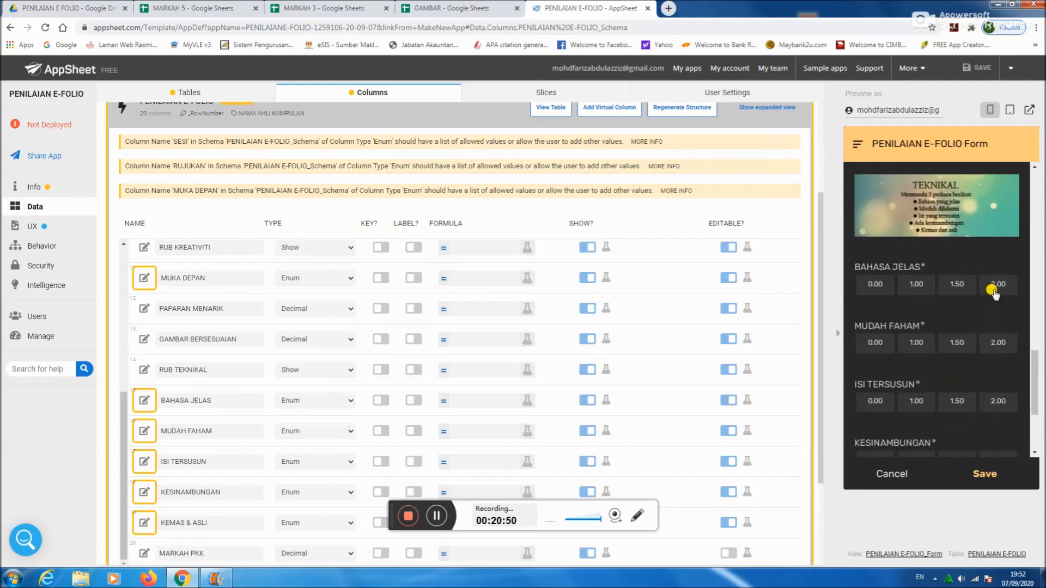
left_click(998, 285)
left_click(997, 342)
scroll(998, 346, "down", 1)
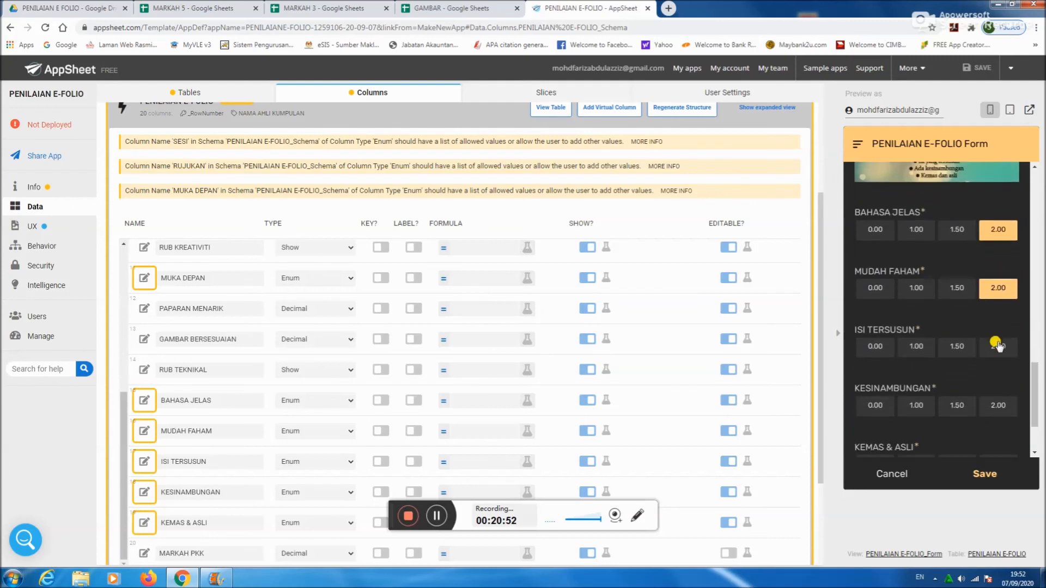
left_click(997, 345)
scroll(997, 346, "down", 2)
left_click(998, 312)
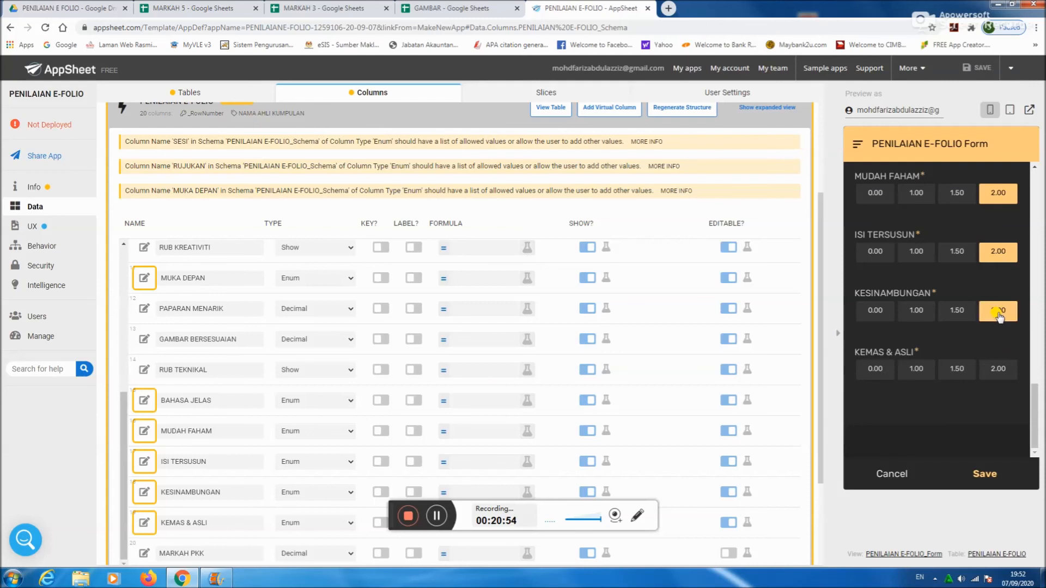
Step: Give KEMAS & ASLI a mark of 1.50, check the marks entered under TEKNIKAL, and save the form entry
left_click(957, 370)
scroll(949, 333, "up", 4)
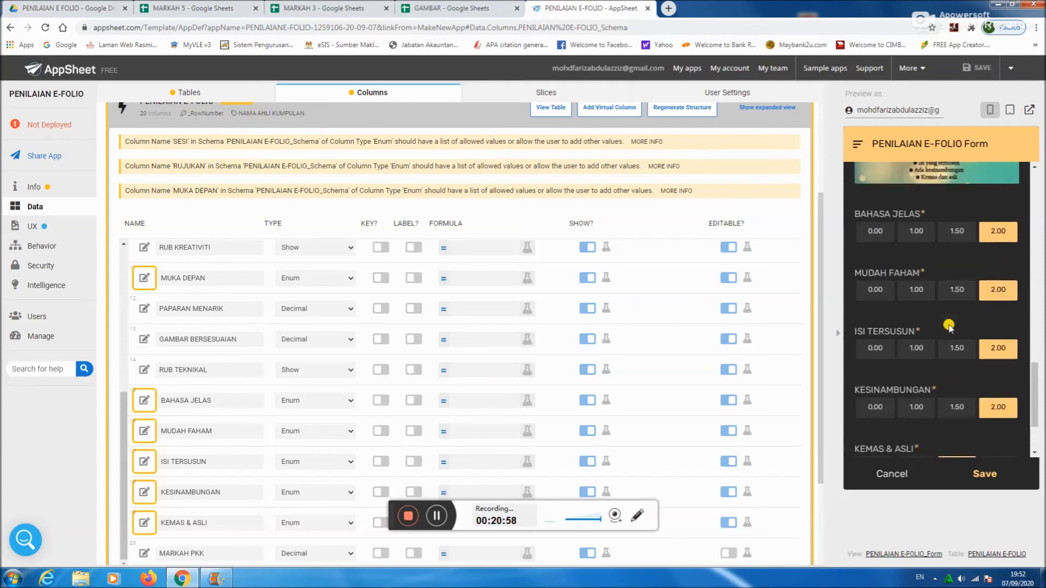
scroll(948, 327, "up", 3)
scroll(959, 288, "down", 7)
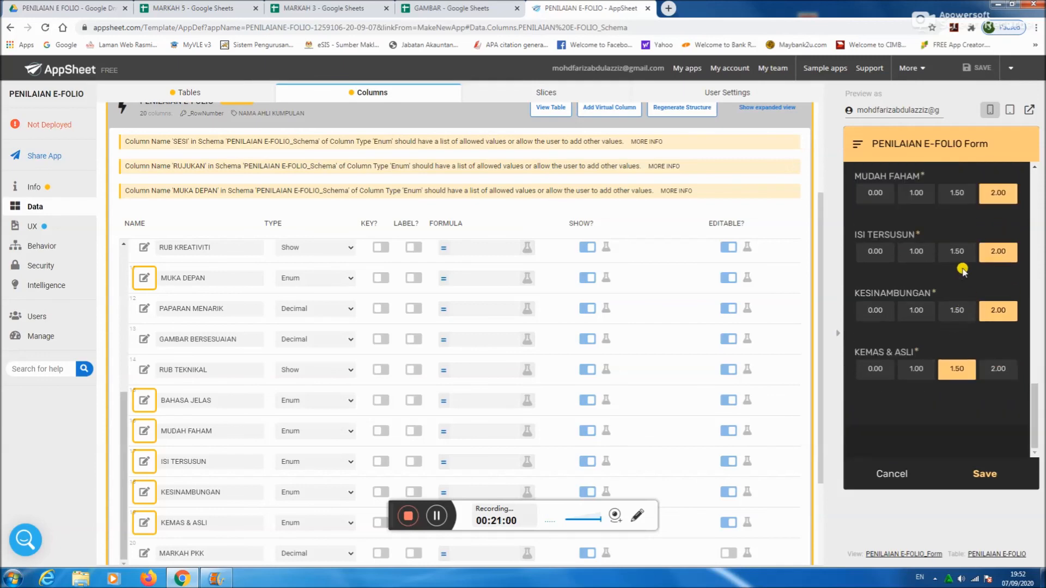
left_click(985, 474)
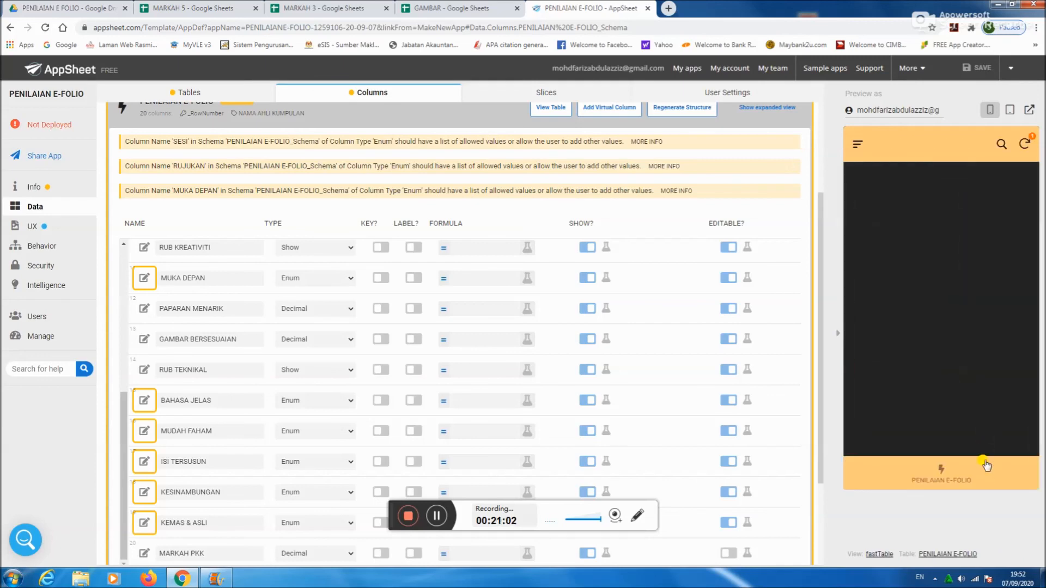
Step: Open the SESI JUN 2020 records in the preview and review the details of the DKM5-S2 group's entry, including its MARKAH PKK
left_click(941, 477)
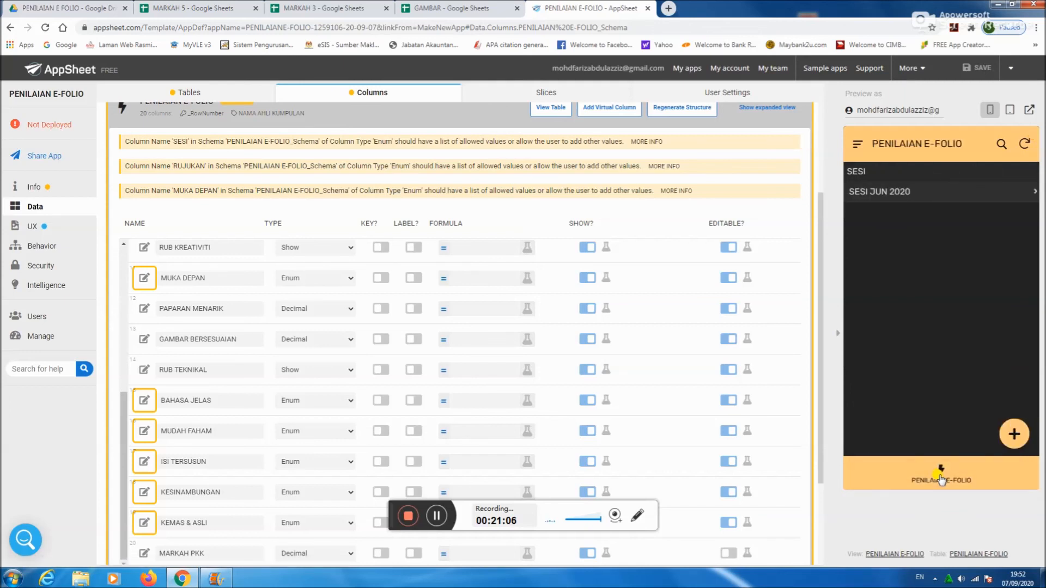
left_click(912, 192)
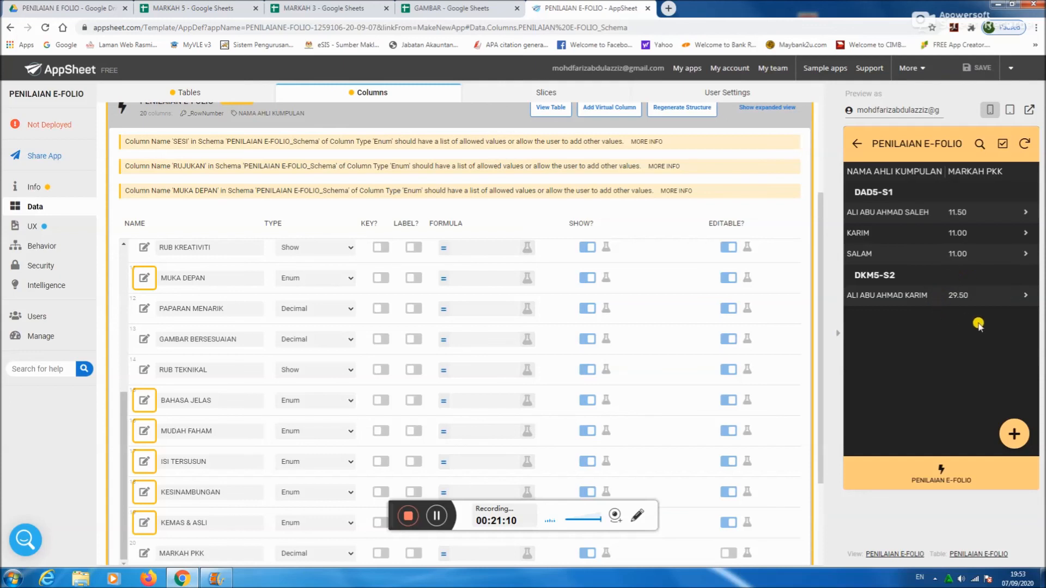
left_click(927, 296)
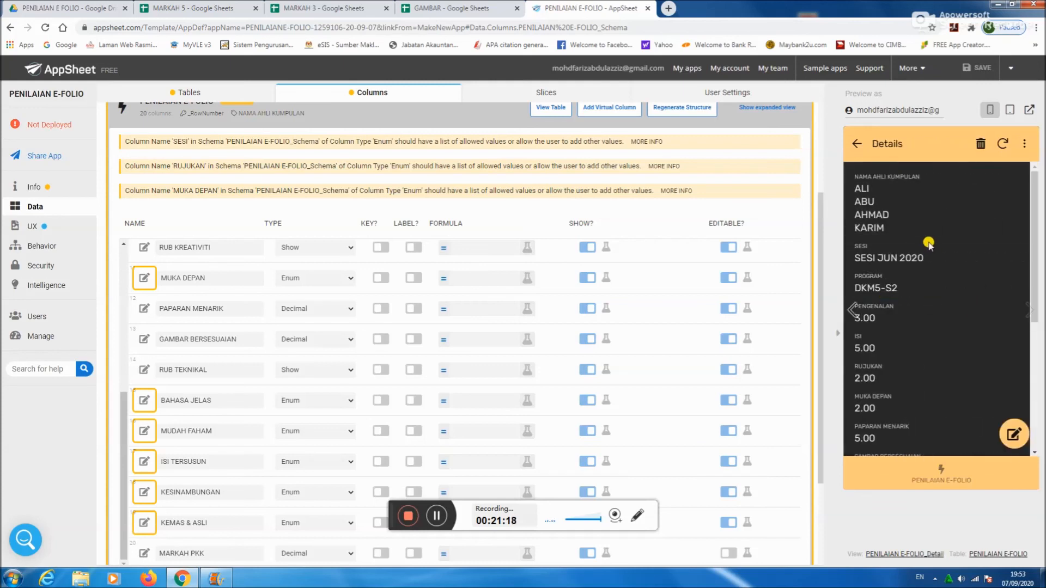
scroll(920, 213, "down", 2)
scroll(921, 210, "up", 2)
scroll(943, 243, "down", 1)
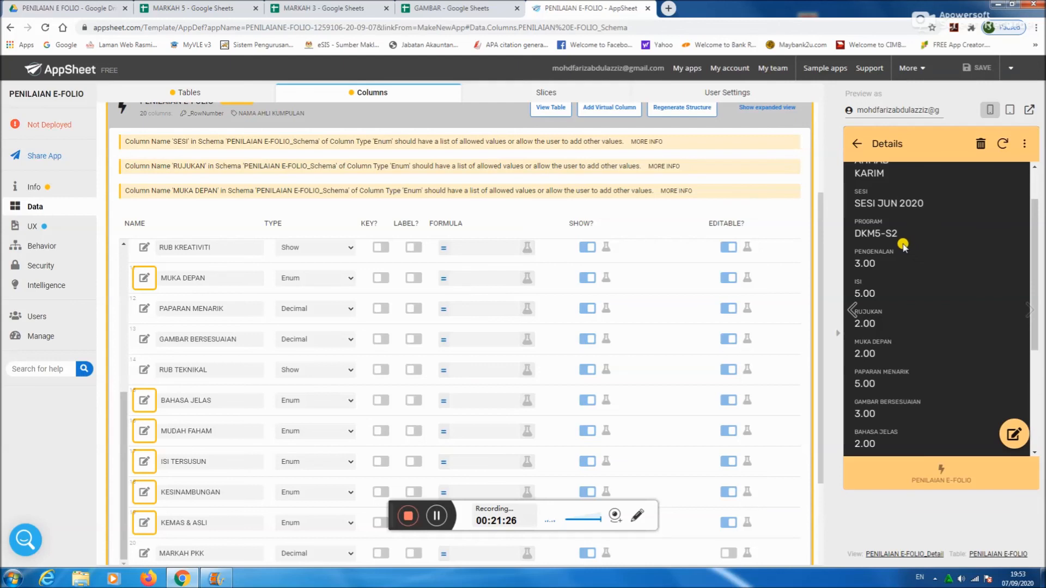
scroll(903, 246, "down", 1)
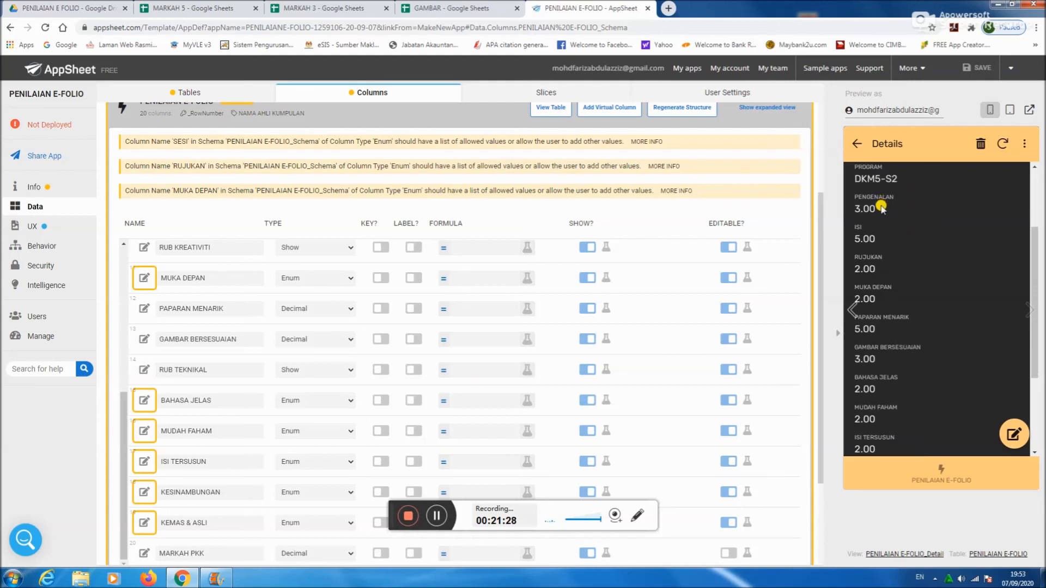
scroll(882, 239, "down", 3)
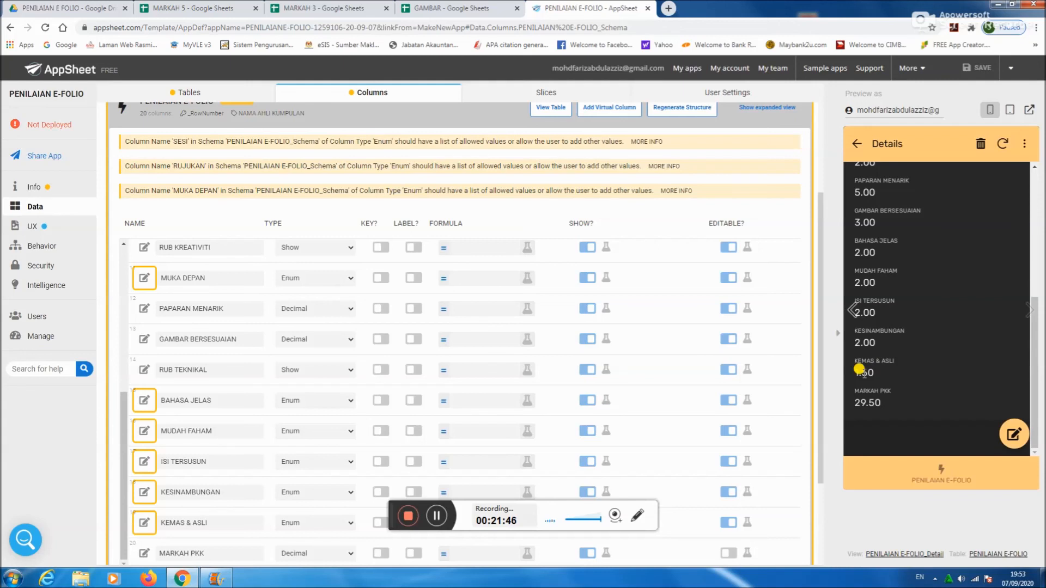
left_click(858, 144)
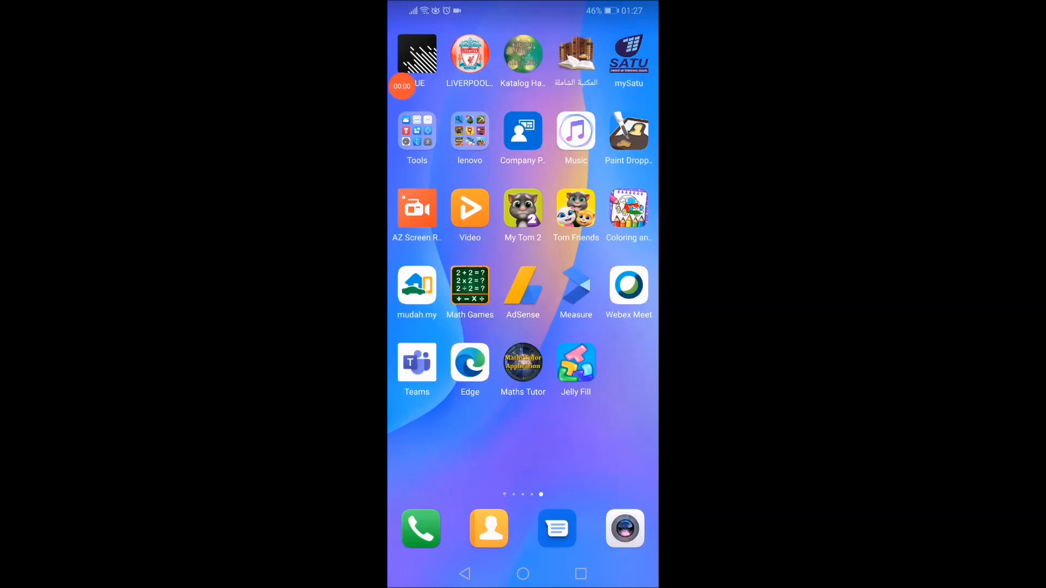
Step: On the phone, search the Play Store for "appsheet" and open the AppSheet app
left_click_drag(452, 425, 604, 425)
left_click_drag(452, 425, 605, 425)
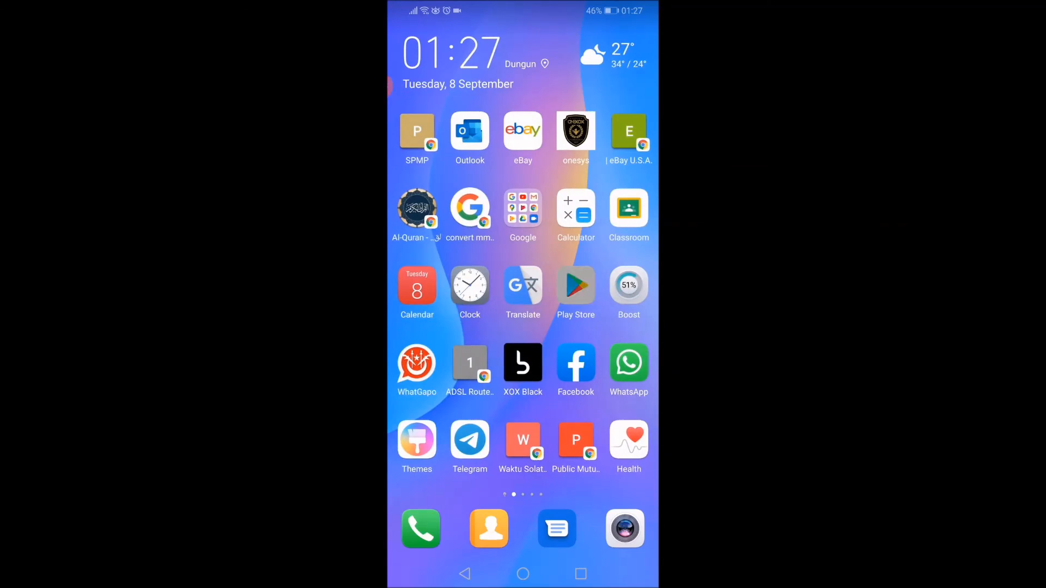
left_click(576, 285)
left_click(513, 42)
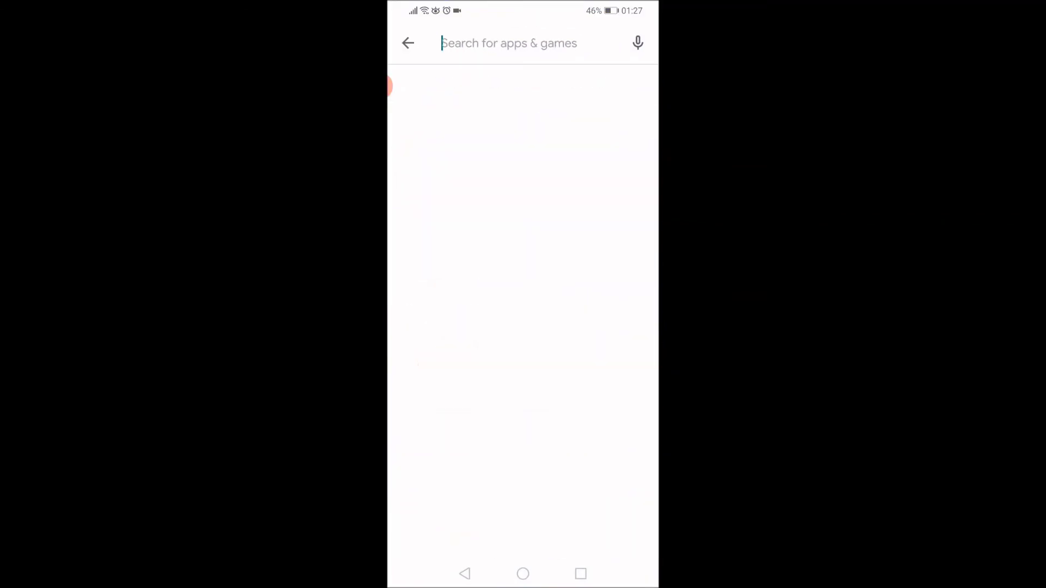
type("appsheet")
left_click(638, 532)
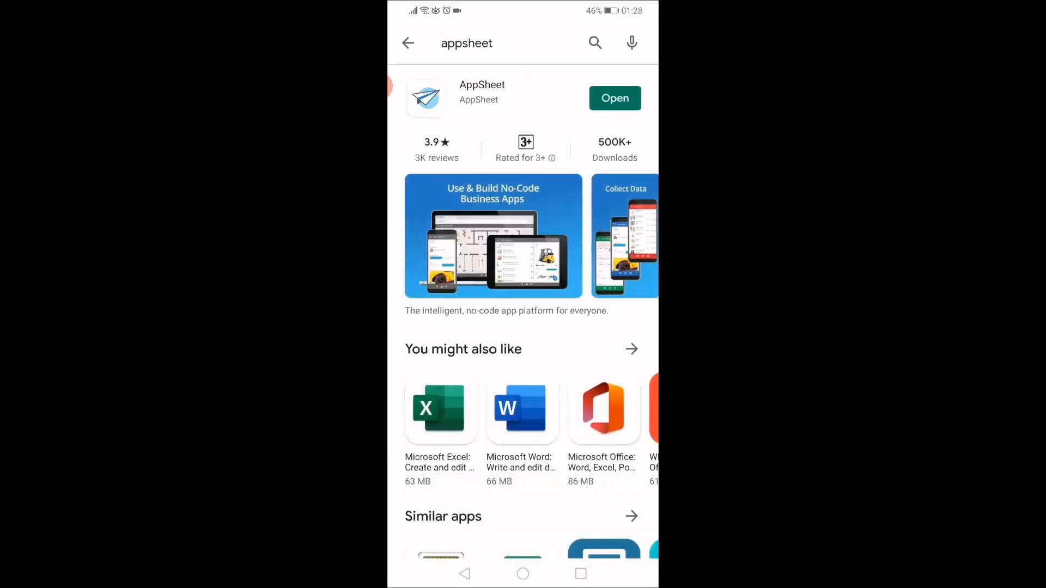
left_click(614, 98)
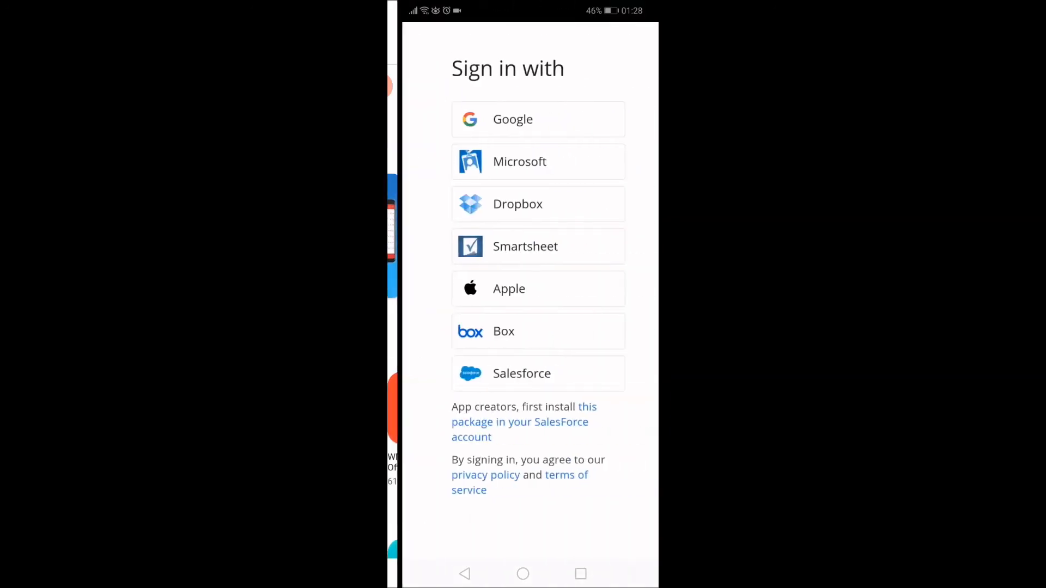
Step: Sign in to AppSheet with the existing Google account, entering the account password
left_click(523, 119)
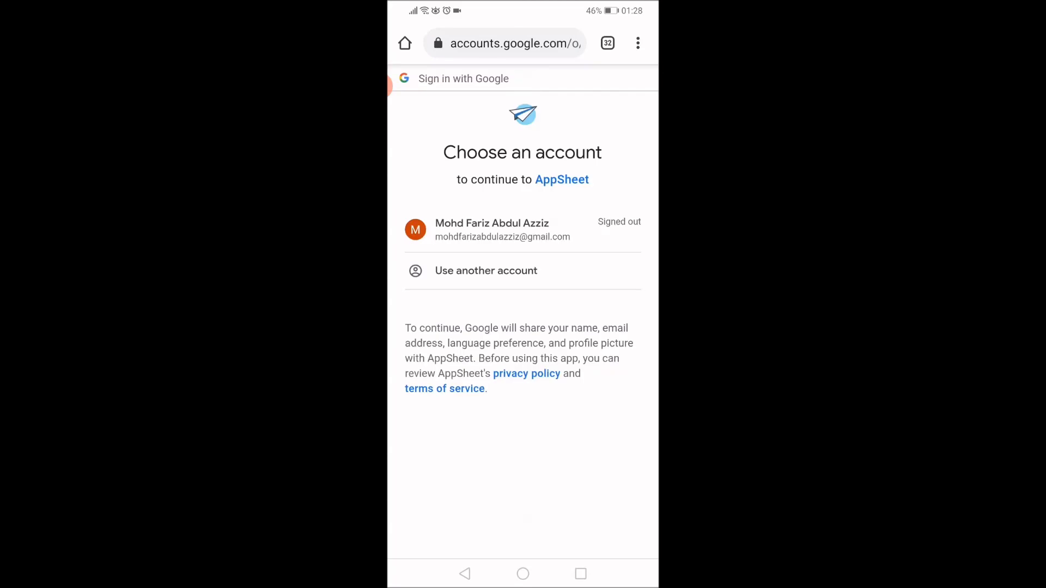
left_click(523, 230)
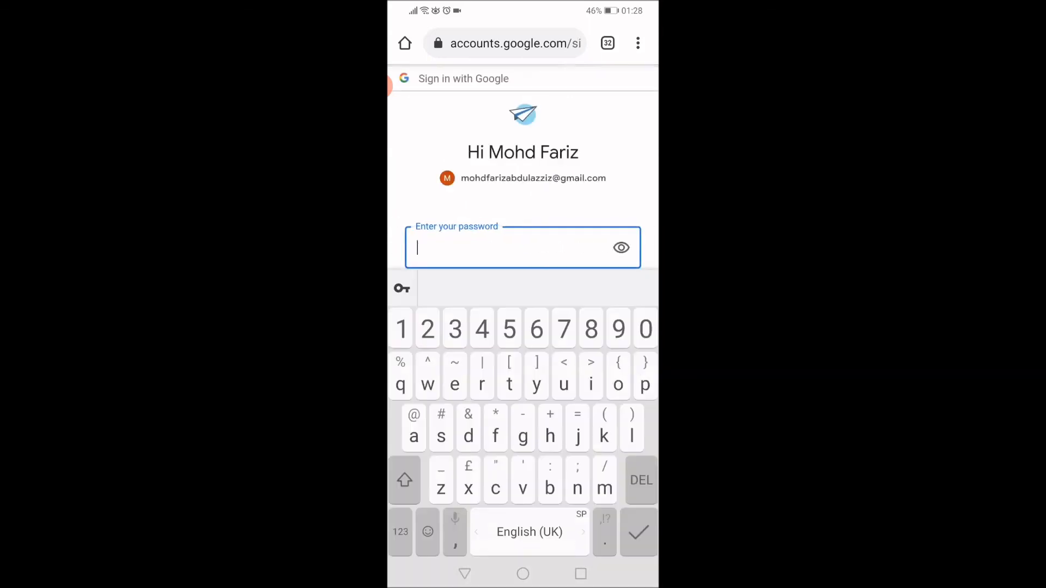
left_click(389, 86)
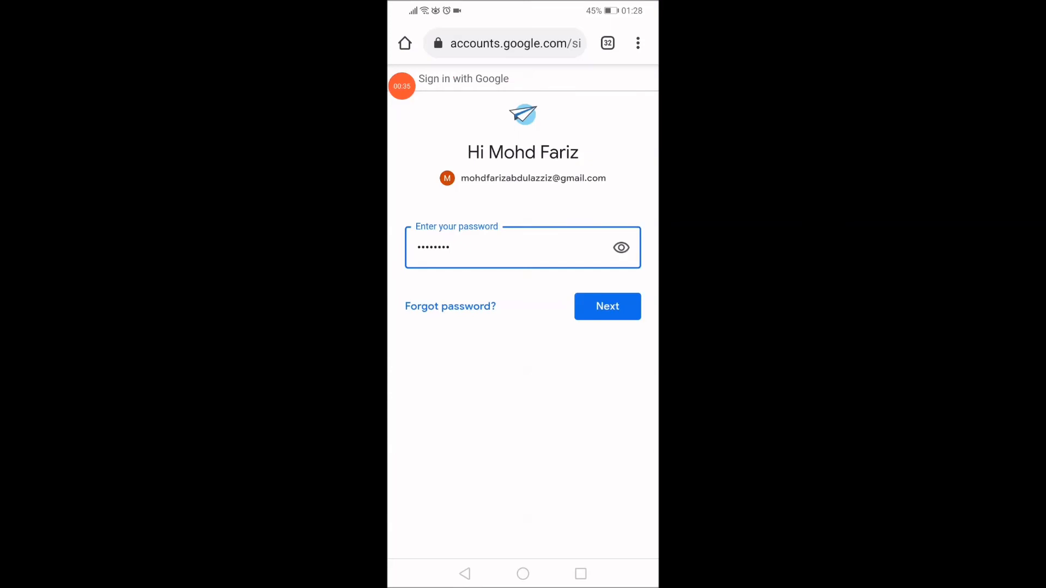
left_click(608, 306)
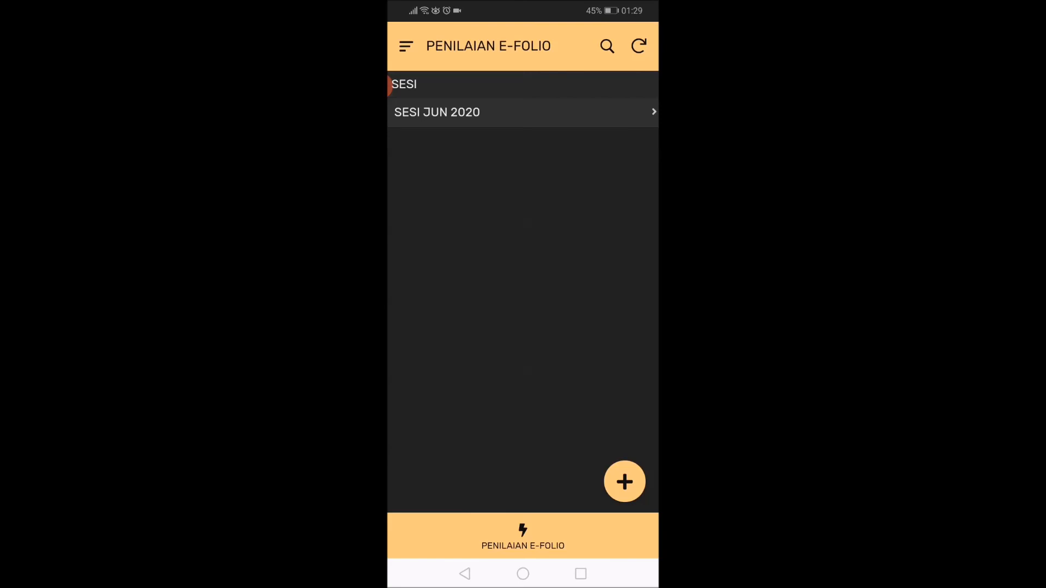
Step: Open a new PENILAIAN E-FOLIO form on the phone and look through its fields and mark buttons
left_click(625, 481)
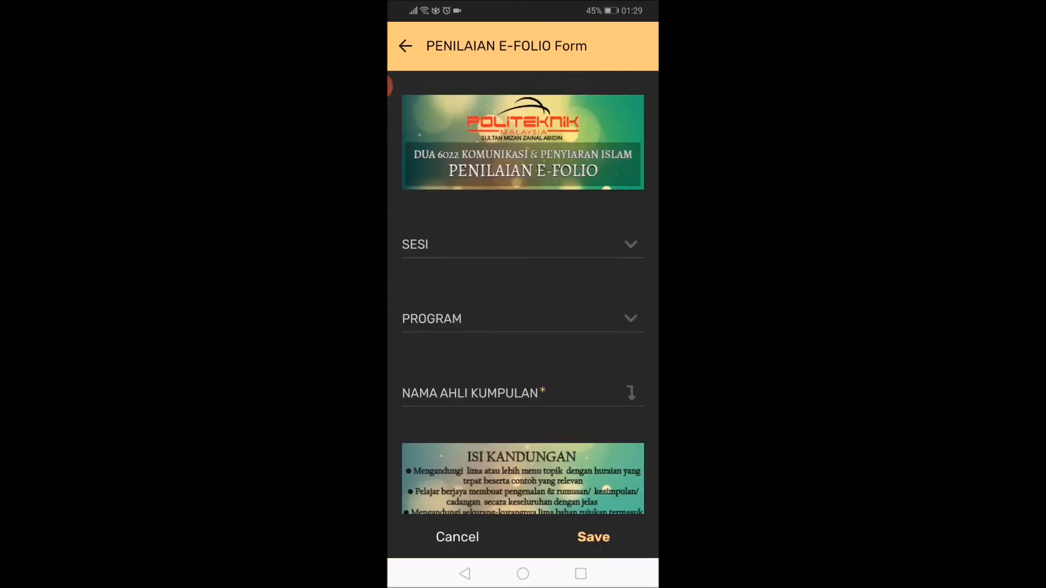
scroll(523, 289, "down", 20)
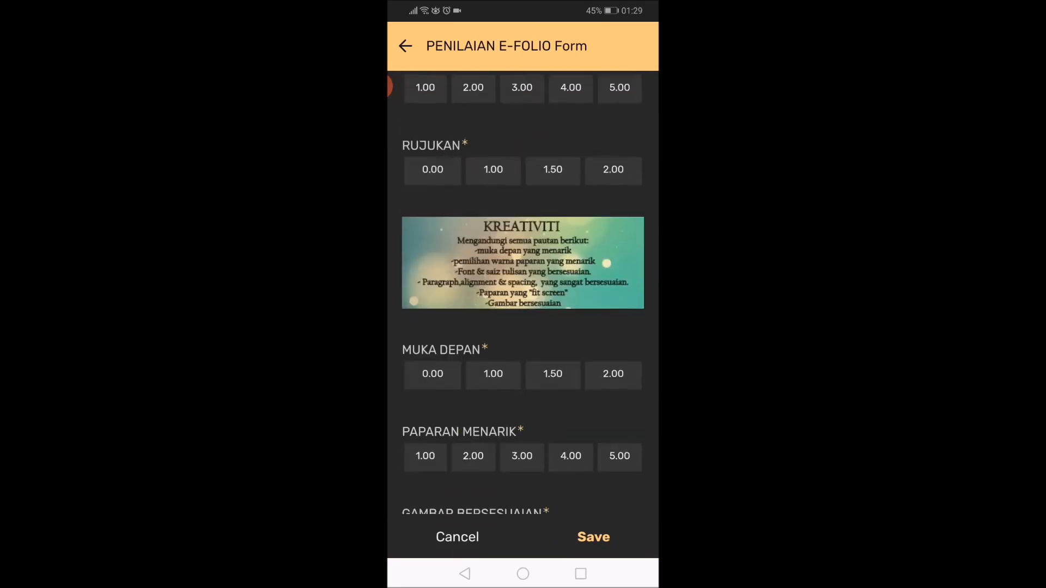
scroll(522, 289, "up", 20)
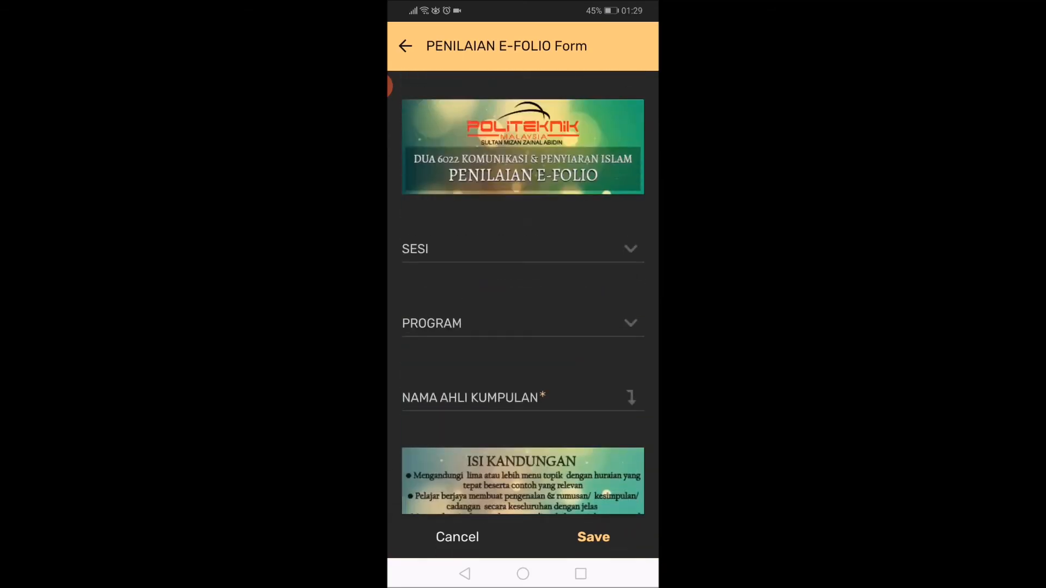
left_click(402, 86)
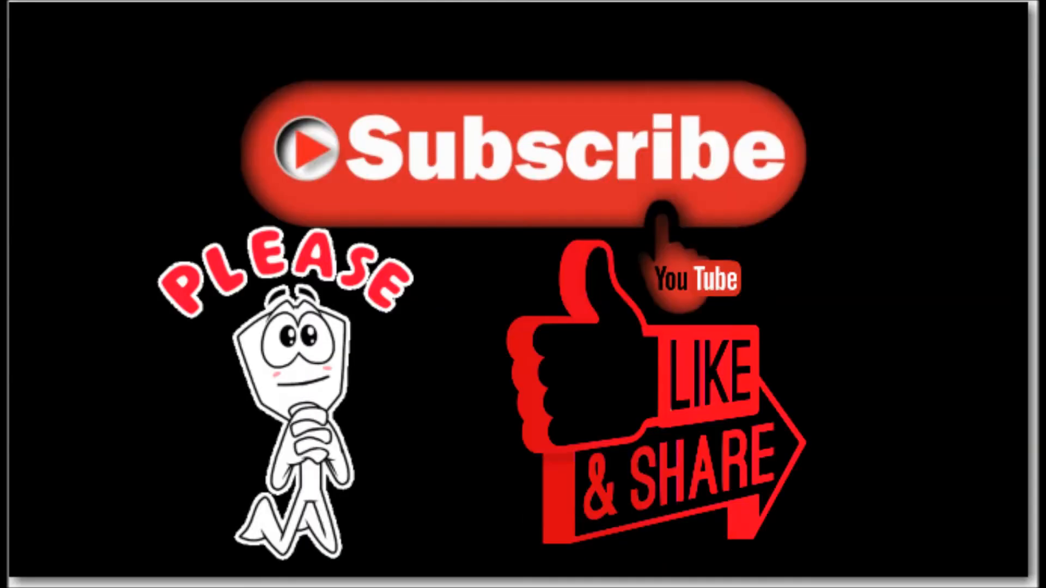